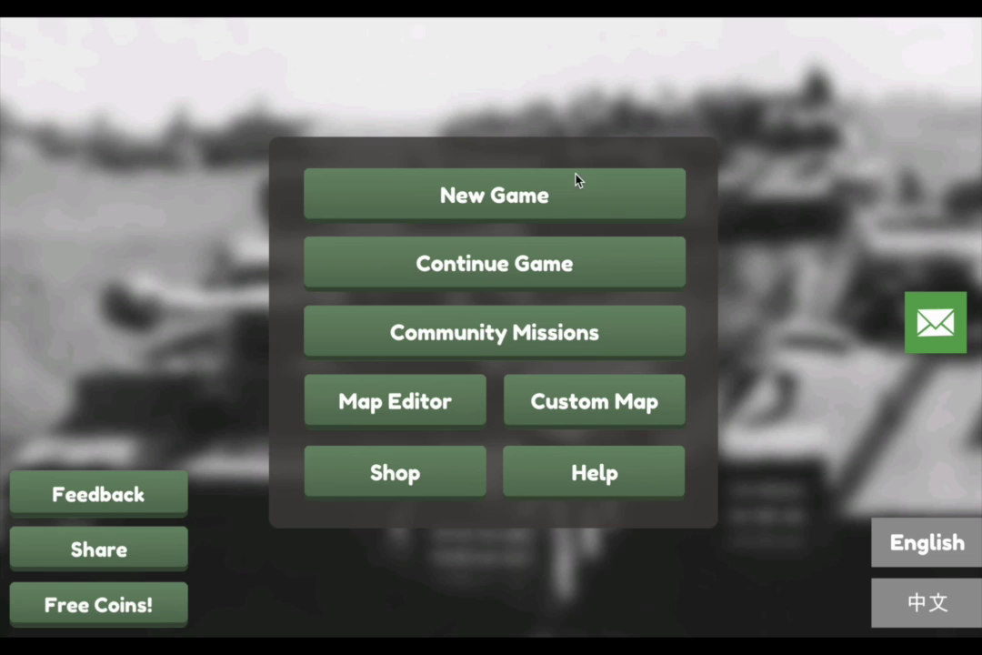
- Open the Map Editor, browse the saved-map list, then start New Game to view Conquests
{"action": "left_click", "coordinate": [370, 386]}
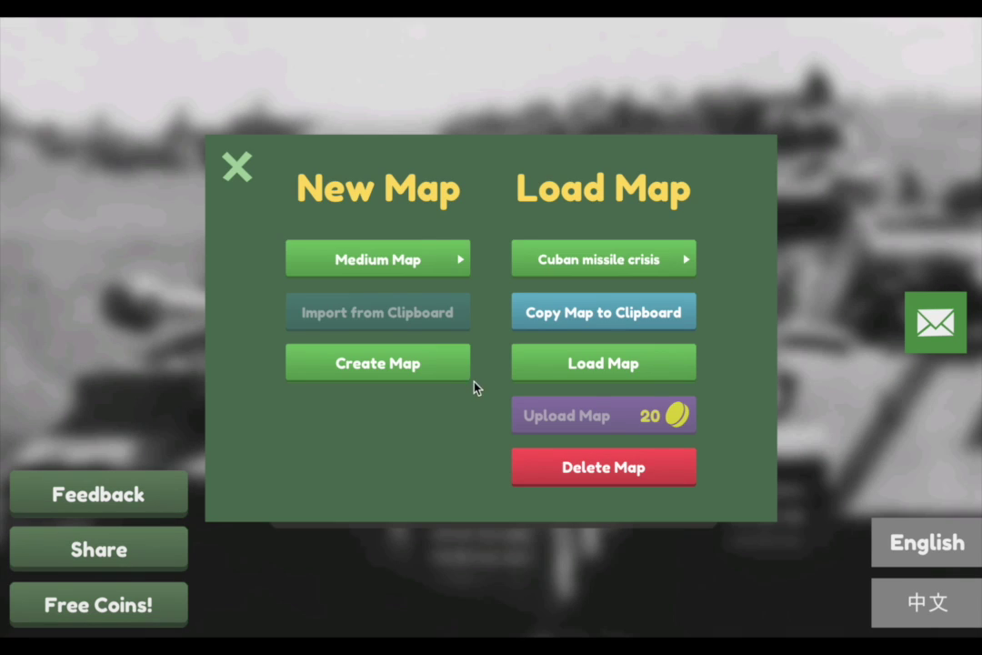
{"action": "left_click", "coordinate": [247, 168]}
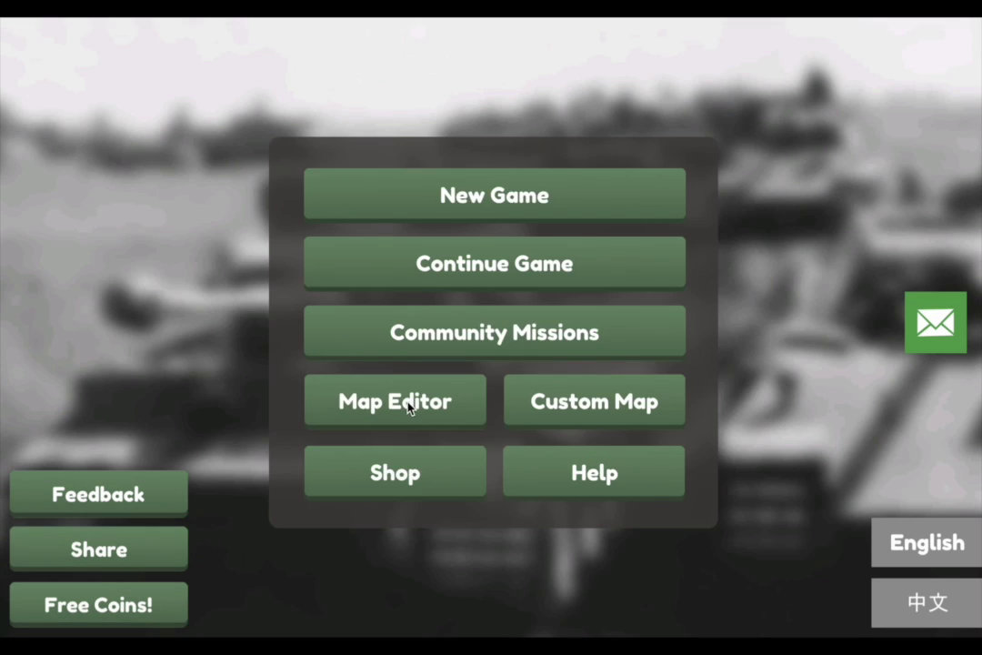
{"action": "left_click", "coordinate": [410, 401]}
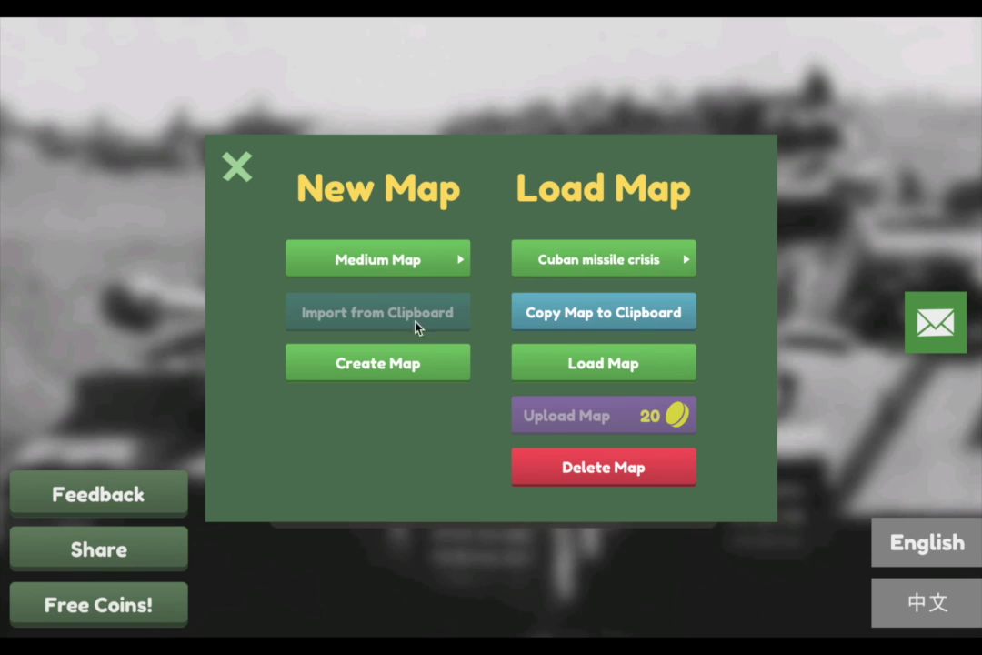
{"action": "left_click", "coordinate": [539, 262]}
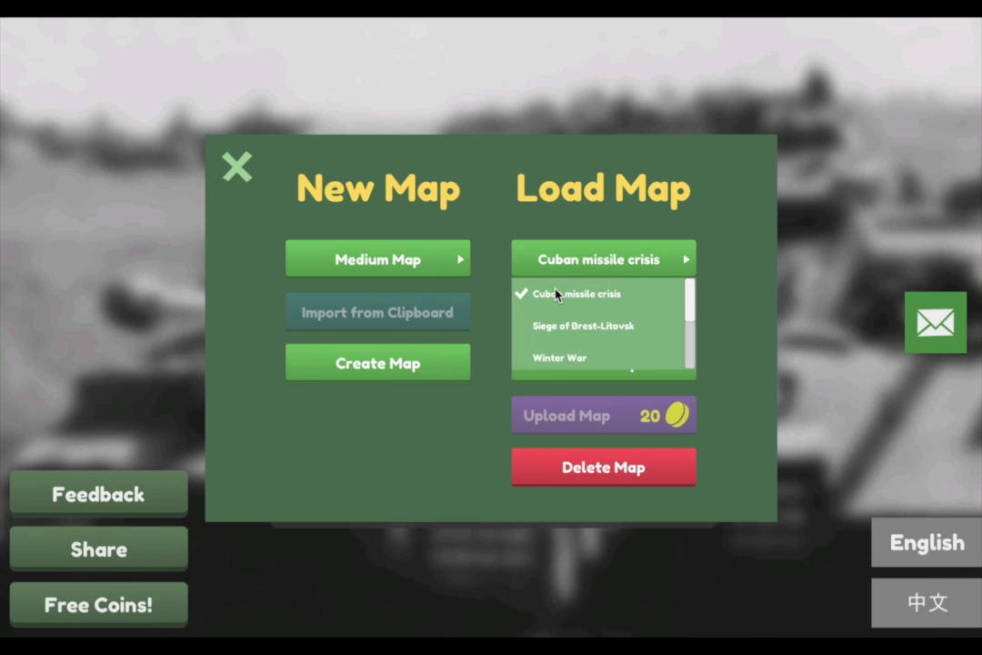
{"action": "left_click", "coordinate": [534, 207]}
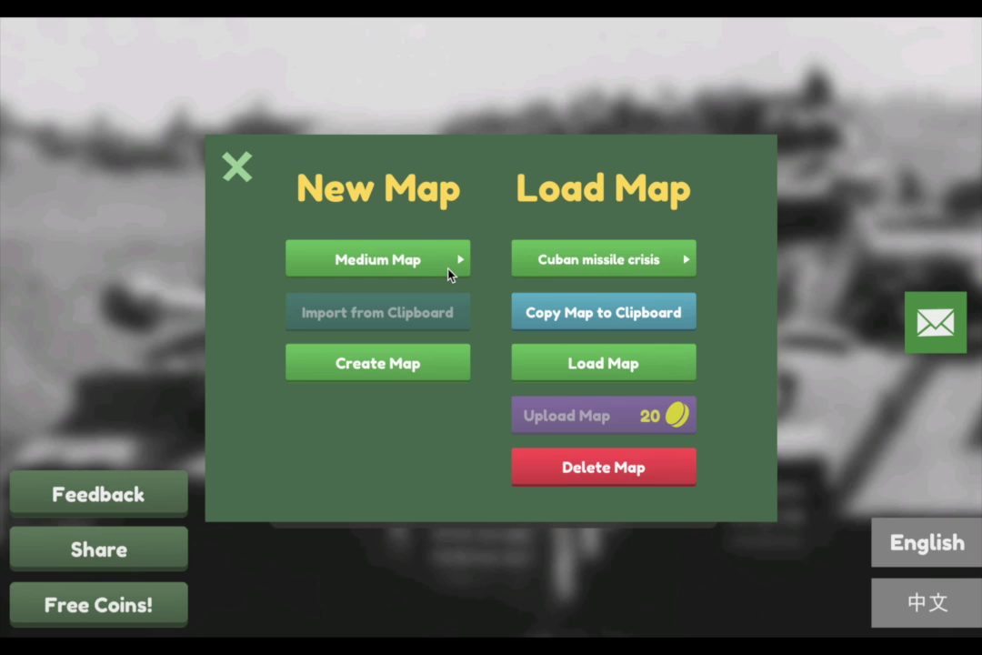
{"action": "left_click", "coordinate": [236, 166]}
{"action": "left_click", "coordinate": [513, 202]}
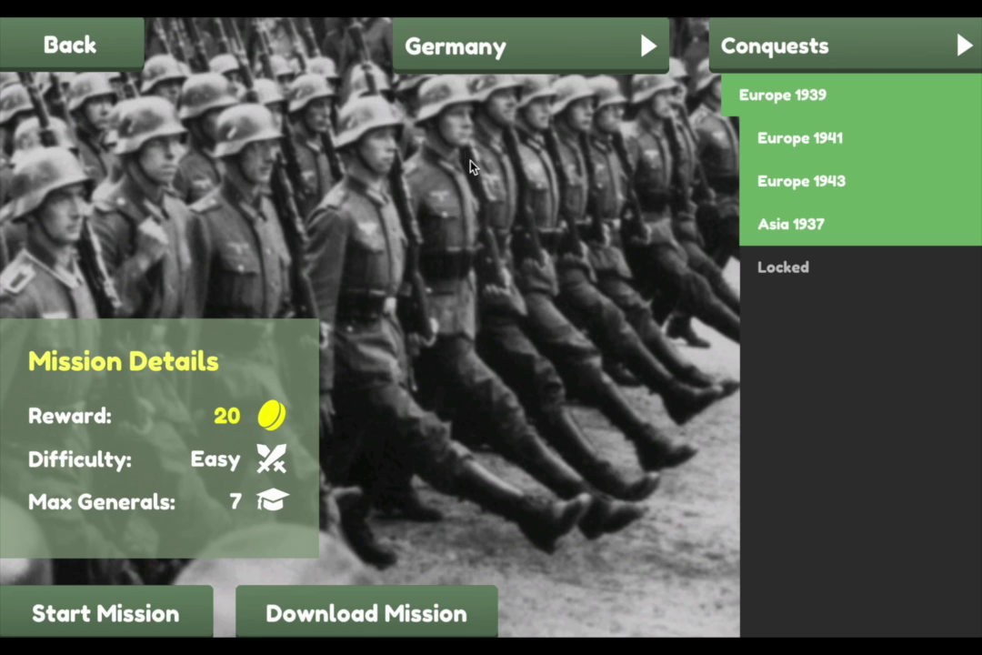
- Return to the main menu, reopen the Map Editor and keep Cuban missile crisis as the map to load
{"action": "left_click", "coordinate": [67, 41]}
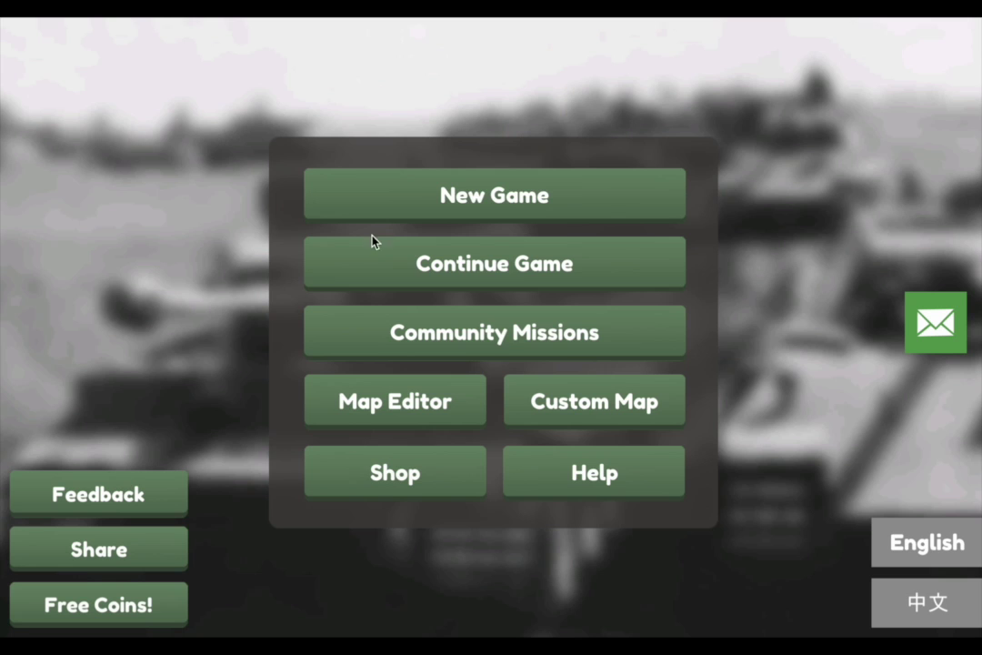
{"action": "left_click", "coordinate": [444, 416]}
{"action": "left_click", "coordinate": [546, 264]}
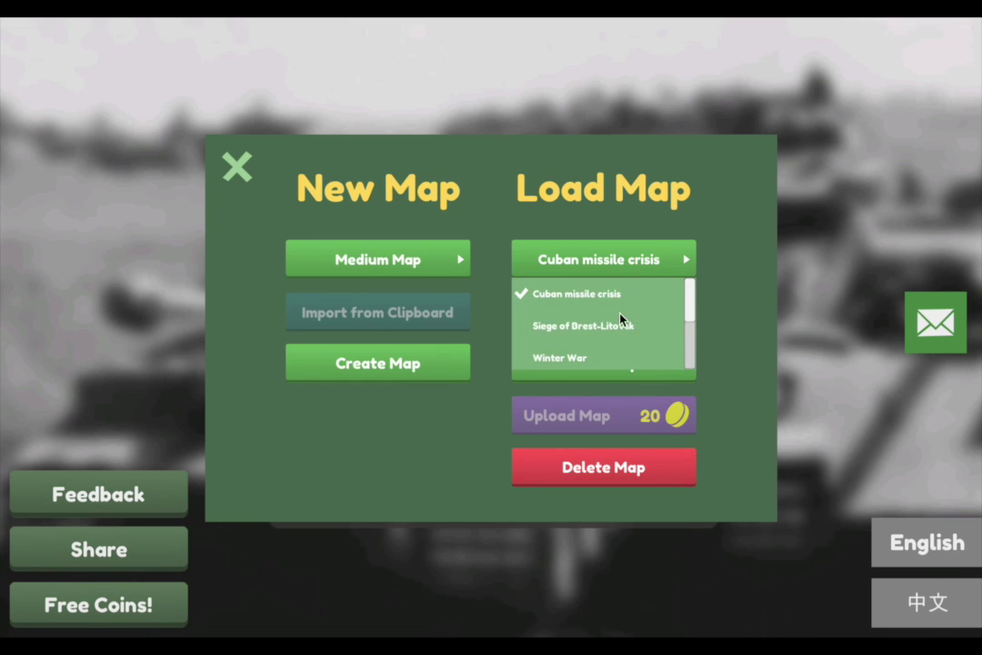
{"action": "scroll", "coordinate": [620, 321], "scroll_direction": "down", "scroll_amount": 2}
{"action": "scroll", "coordinate": [659, 346], "scroll_direction": "up", "scroll_amount": 3}
{"action": "left_click", "coordinate": [600, 283]}
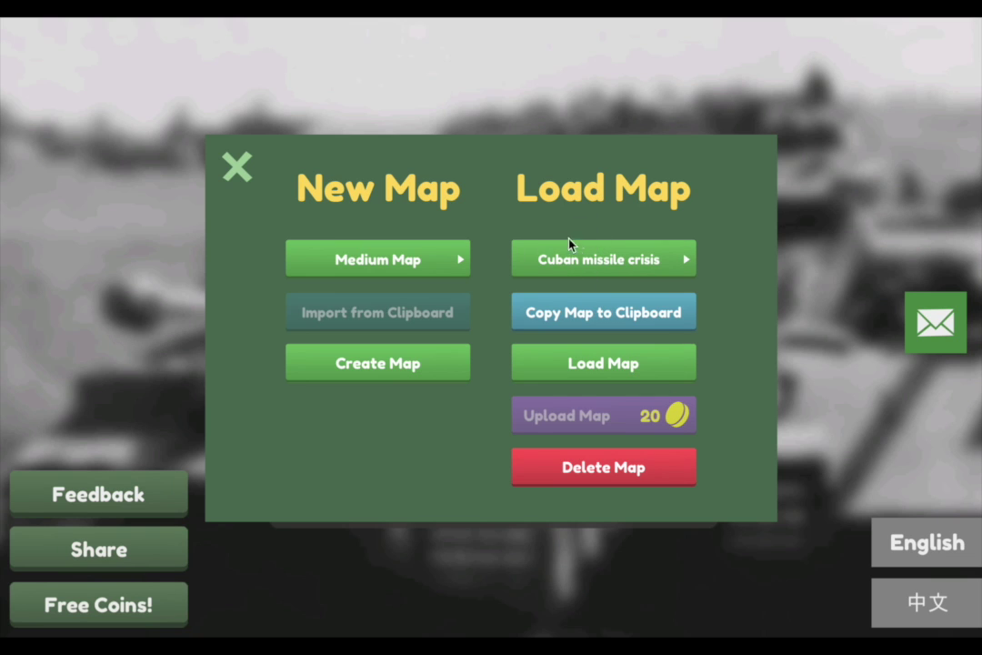
- Set the new map size to Large Map
{"action": "left_click", "coordinate": [419, 256]}
{"action": "scroll", "coordinate": [434, 329], "scroll_direction": "down", "scroll_amount": 2}
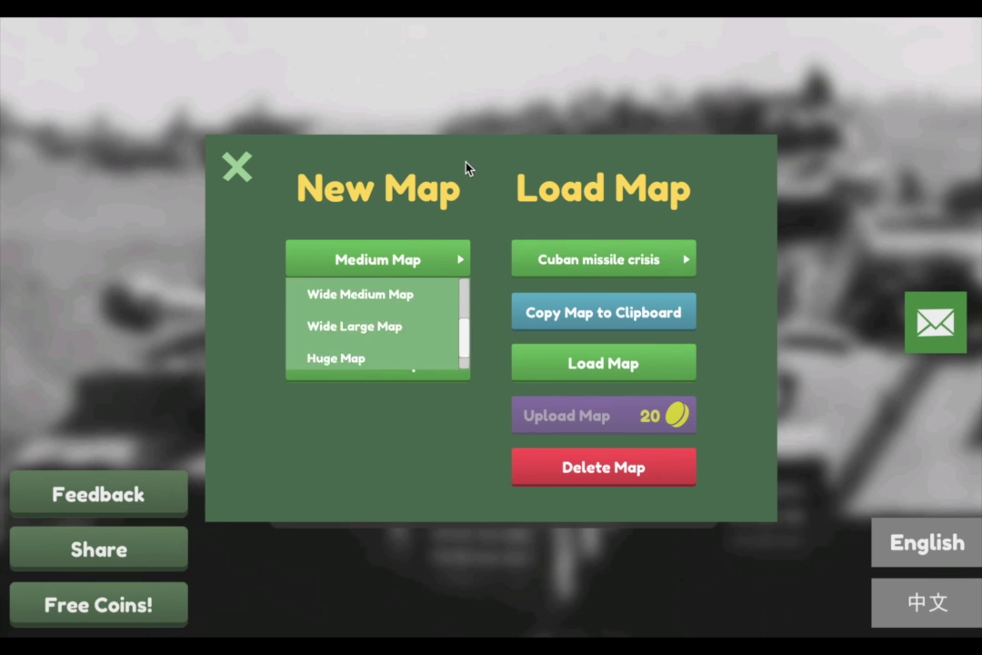
{"action": "scroll", "coordinate": [389, 324], "scroll_direction": "down", "scroll_amount": 1}
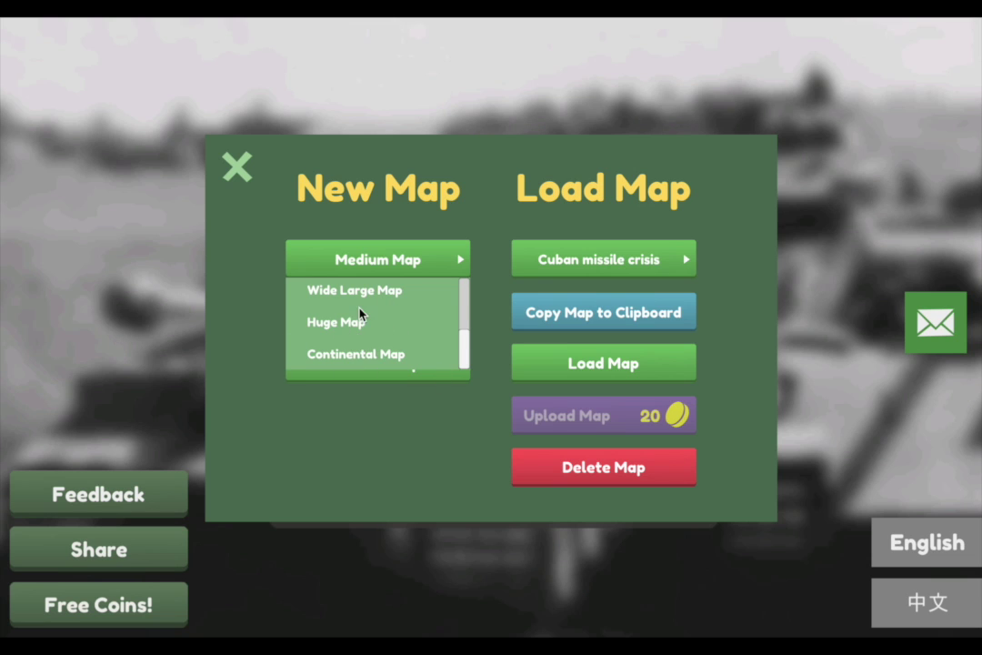
{"action": "left_click_drag", "start_coordinate": [360, 315], "coordinate": [437, 433]}
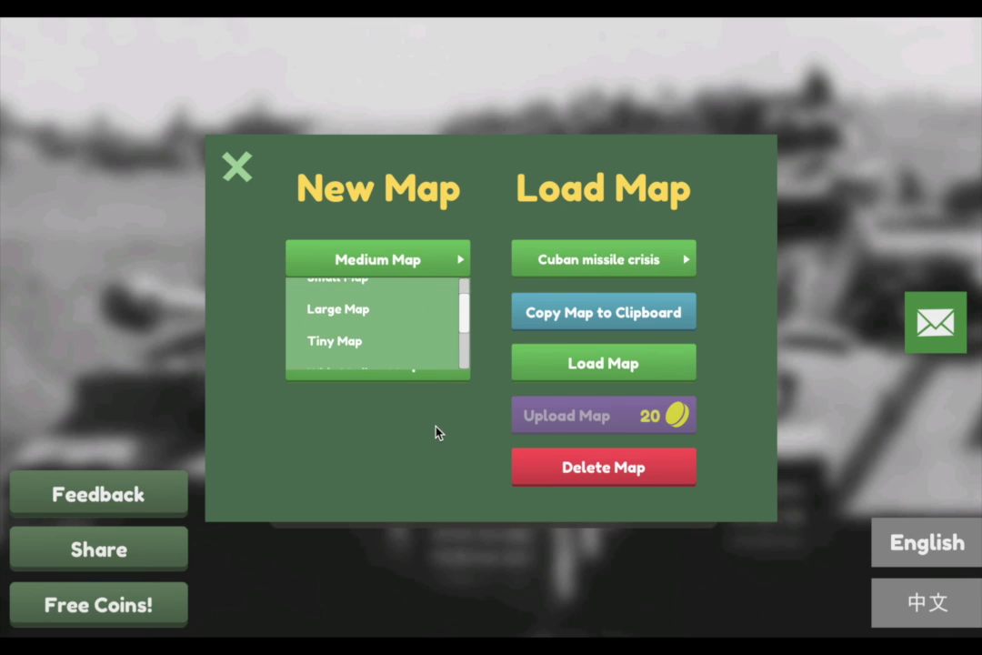
{"action": "scroll", "coordinate": [351, 340], "scroll_direction": "up", "scroll_amount": 2}
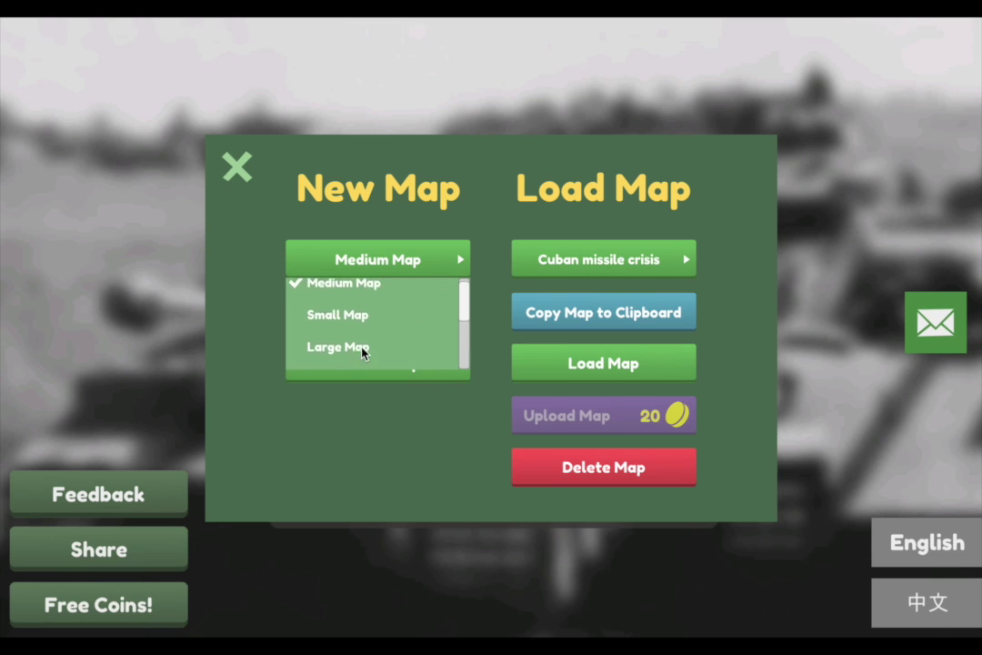
{"action": "left_click_drag", "start_coordinate": [368, 315], "coordinate": [389, 252]}
{"action": "left_click", "coordinate": [375, 294]}
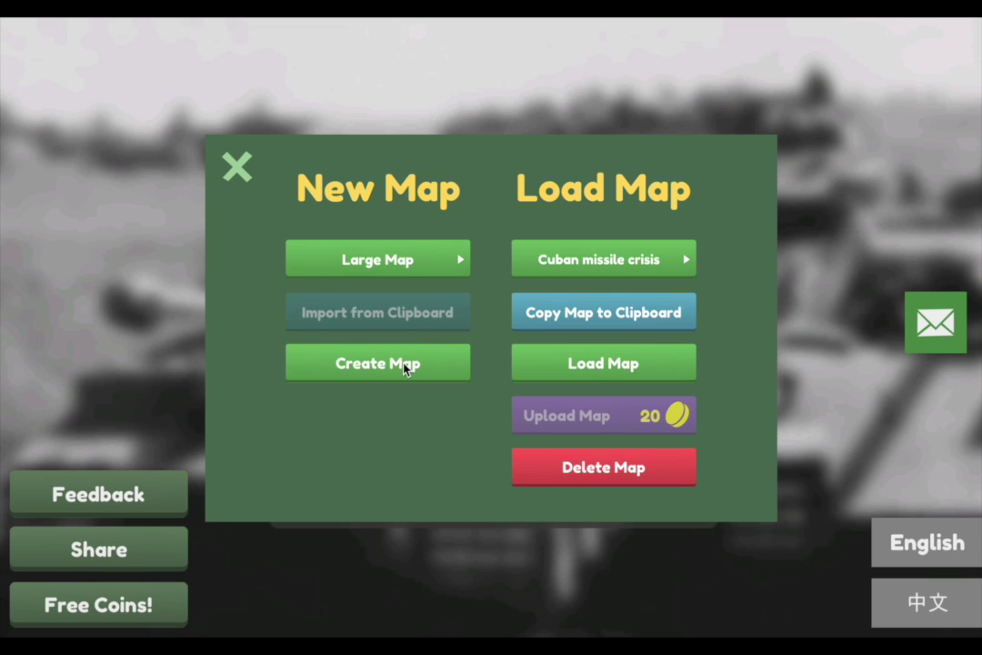
- Create the Large hex map, frame it in view and look over the editing categories
{"action": "left_click", "coordinate": [394, 315]}
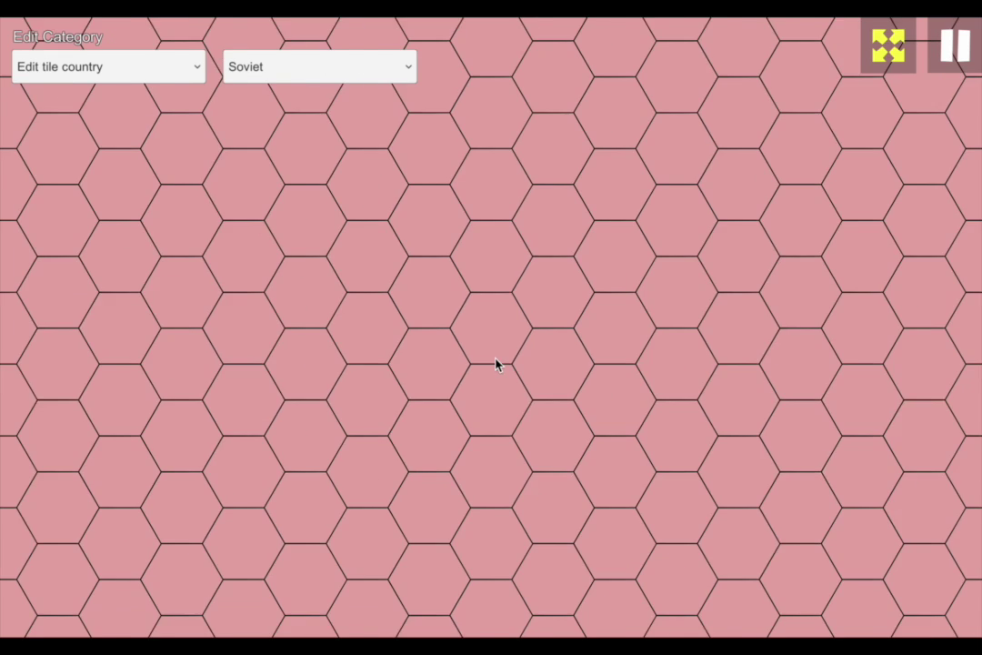
{"action": "scroll", "coordinate": [498, 364], "scroll_direction": "down", "scroll_amount": 5}
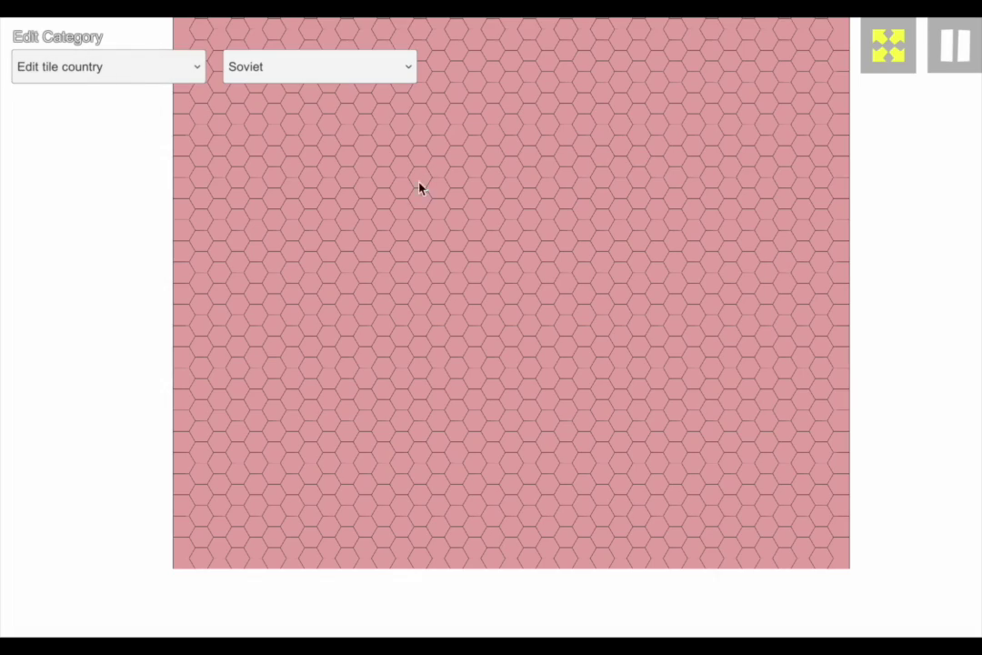
{"action": "left_click_drag", "start_coordinate": [421, 188], "coordinate": [408, 243]}
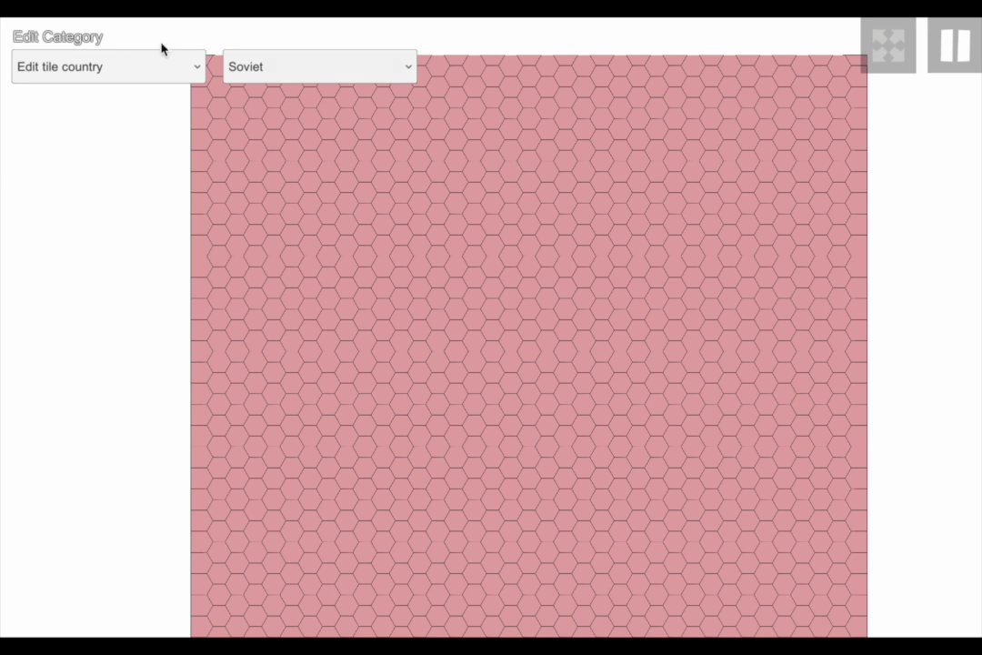
{"action": "left_click", "coordinate": [136, 66]}
{"action": "scroll", "coordinate": [100, 127], "scroll_direction": "down", "scroll_amount": 2}
{"action": "scroll", "coordinate": [132, 128], "scroll_direction": "up", "scroll_amount": 2}
{"action": "scroll", "coordinate": [100, 127], "scroll_direction": "down", "scroll_amount": 3}
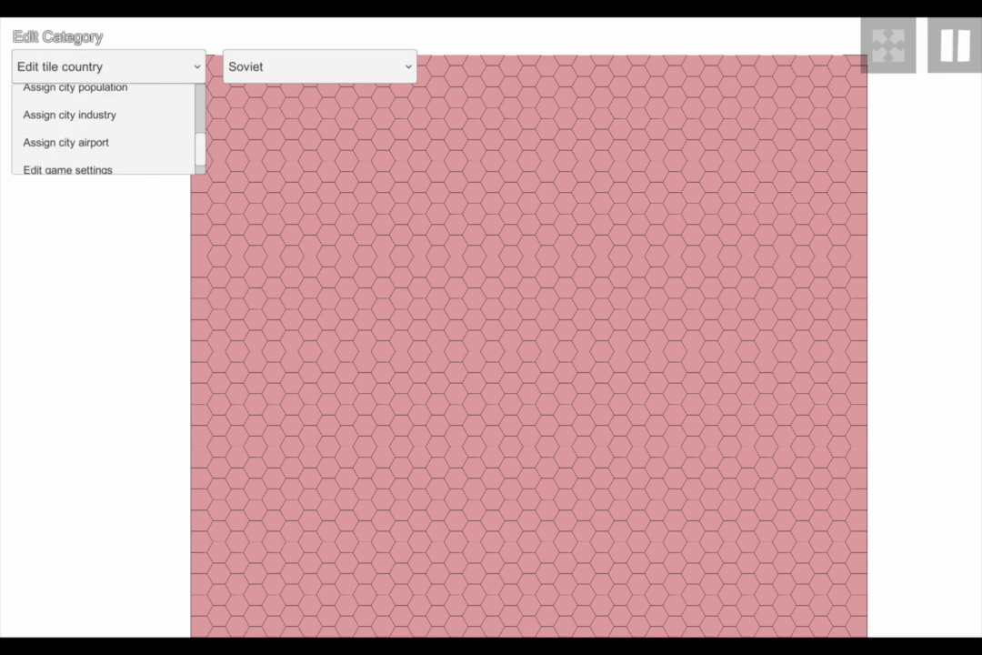
{"action": "scroll", "coordinate": [73, 109], "scroll_direction": "up", "scroll_amount": 3}
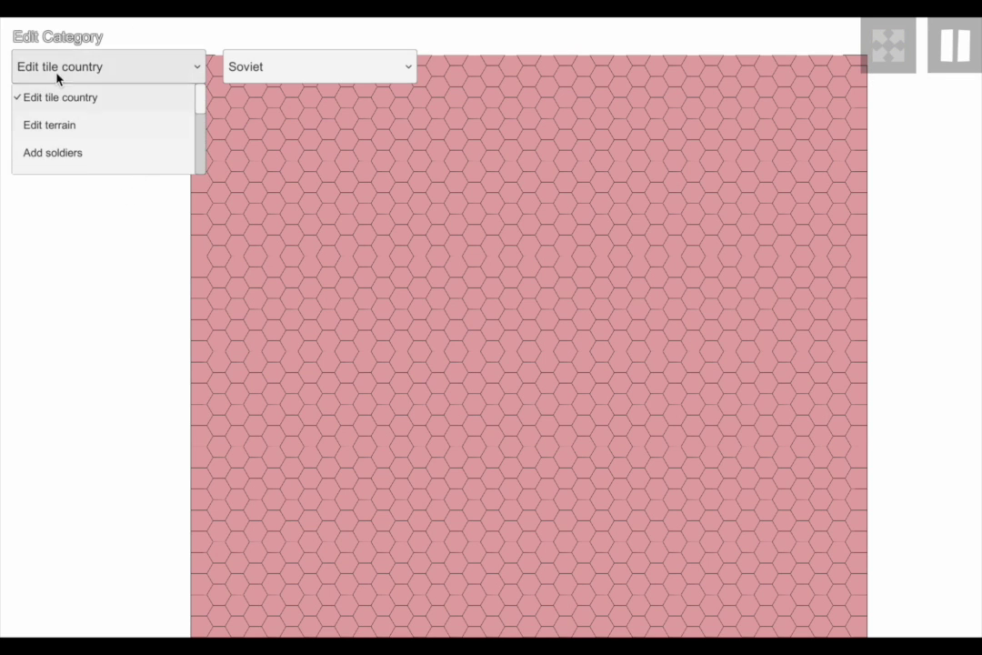
{"action": "left_click", "coordinate": [132, 65]}
- Paint a band of top hexes as Soviet2
{"action": "left_click", "coordinate": [244, 73]}
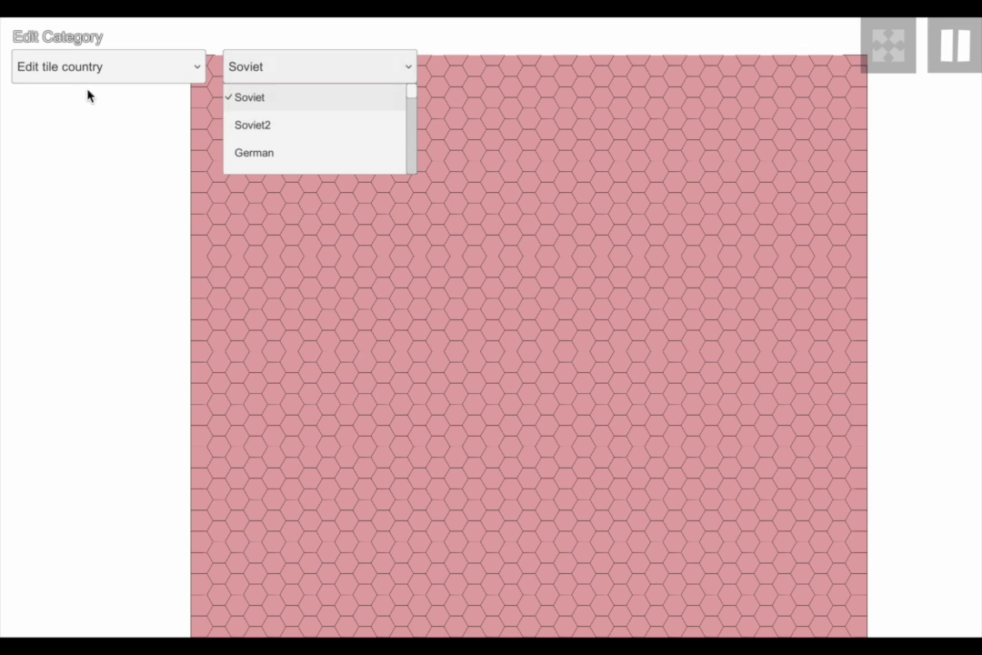
{"action": "left_click", "coordinate": [352, 132]}
{"action": "left_click_drag", "start_coordinate": [527, 107], "coordinate": [467, 149]}
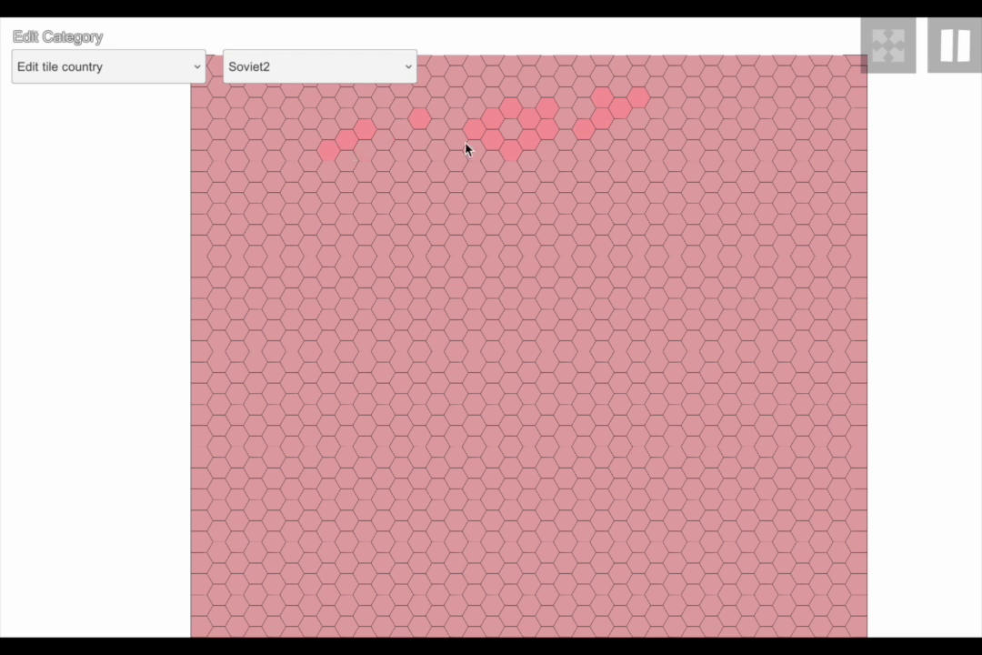
- Paint a broad chain of hexes across the top rows German grey
{"action": "left_click", "coordinate": [278, 71]}
{"action": "left_click_drag", "start_coordinate": [407, 102], "coordinate": [293, 164]}
{"action": "scroll", "coordinate": [293, 164], "scroll_direction": "up", "scroll_amount": 10}
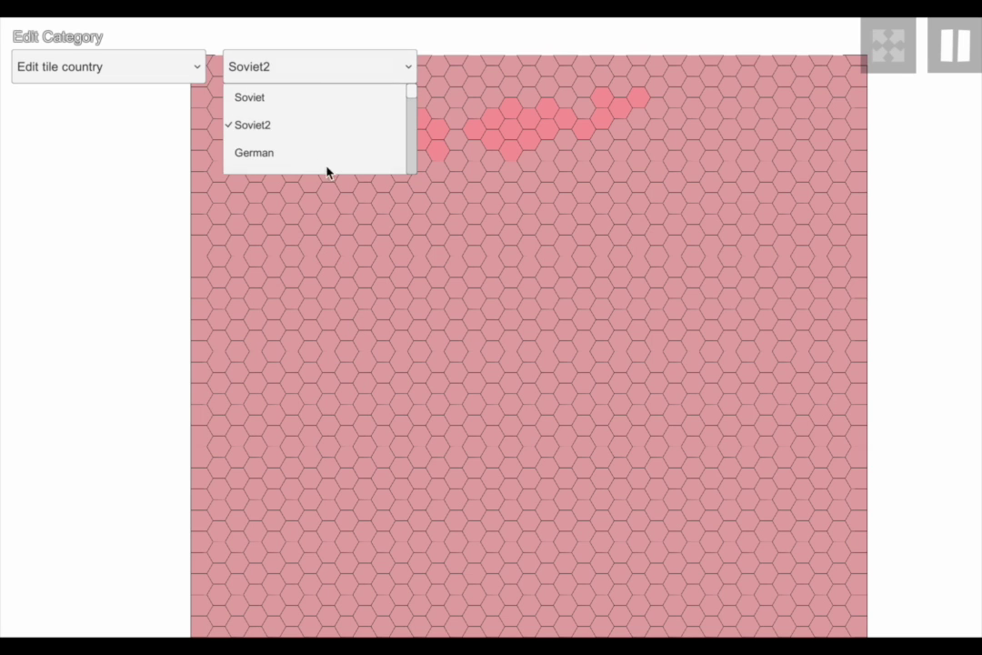
{"action": "left_click", "coordinate": [330, 162]}
{"action": "mouse_move", "coordinate": [237, 160]}
{"action": "left_mouse_down"}
{"action": "mouse_move", "coordinate": [455, 160]}
{"action": "mouse_move", "coordinate": [419, 150]}
{"action": "mouse_move", "coordinate": [487, 140]}
{"action": "mouse_move", "coordinate": [341, 134]}
{"action": "mouse_move", "coordinate": [644, 111]}
{"action": "mouse_move", "coordinate": [616, 131]}
{"action": "left_mouse_up"}
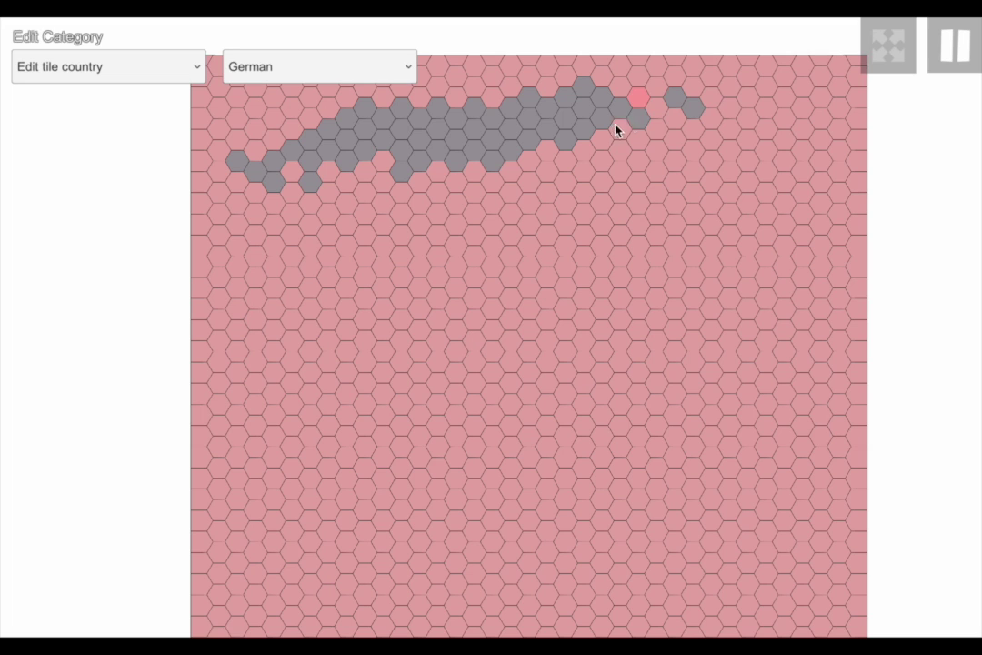
{"action": "mouse_move", "coordinate": [728, 109]}
{"action": "left_mouse_down"}
{"action": "mouse_move", "coordinate": [277, 176]}
{"action": "mouse_move", "coordinate": [572, 170]}
{"action": "mouse_move", "coordinate": [664, 129]}
{"action": "mouse_move", "coordinate": [487, 168]}
{"action": "mouse_move", "coordinate": [581, 186]}
{"action": "mouse_move", "coordinate": [631, 179]}
{"action": "mouse_move", "coordinate": [497, 213]}
{"action": "mouse_move", "coordinate": [335, 196]}
{"action": "left_mouse_up"}
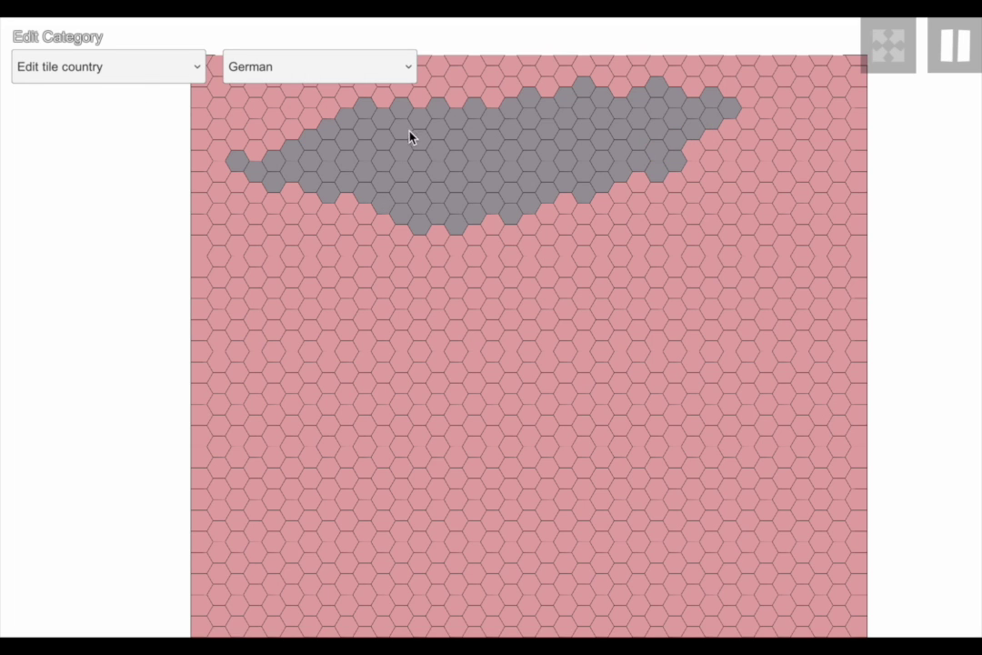
{"action": "mouse_move", "coordinate": [409, 136]}
{"action": "left_mouse_down"}
{"action": "mouse_move", "coordinate": [272, 137]}
{"action": "mouse_move", "coordinate": [267, 145]}
{"action": "left_mouse_up"}
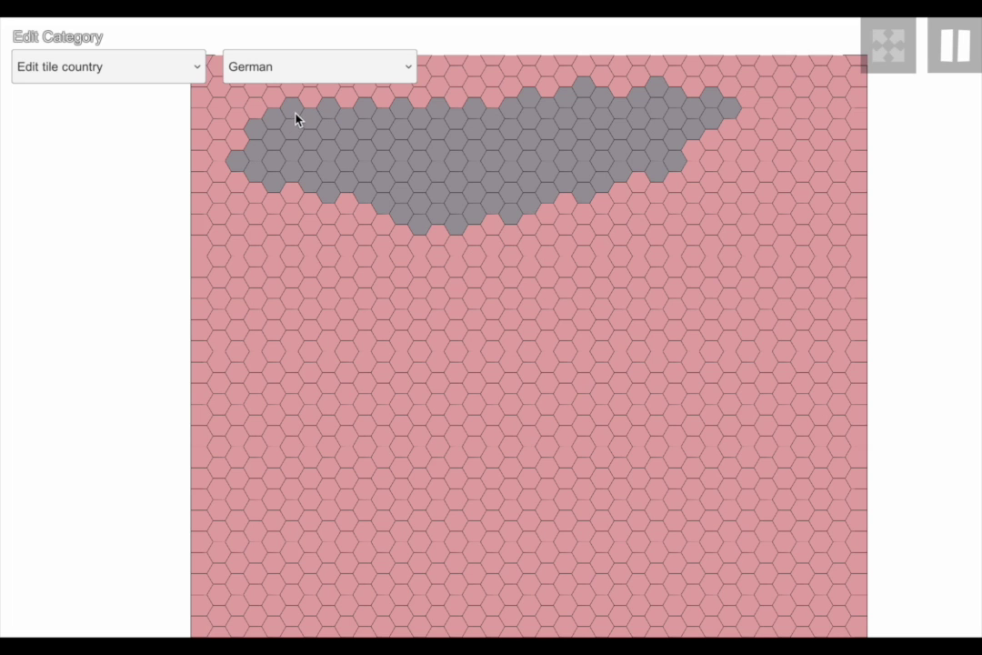
{"action": "left_click", "coordinate": [141, 68]}
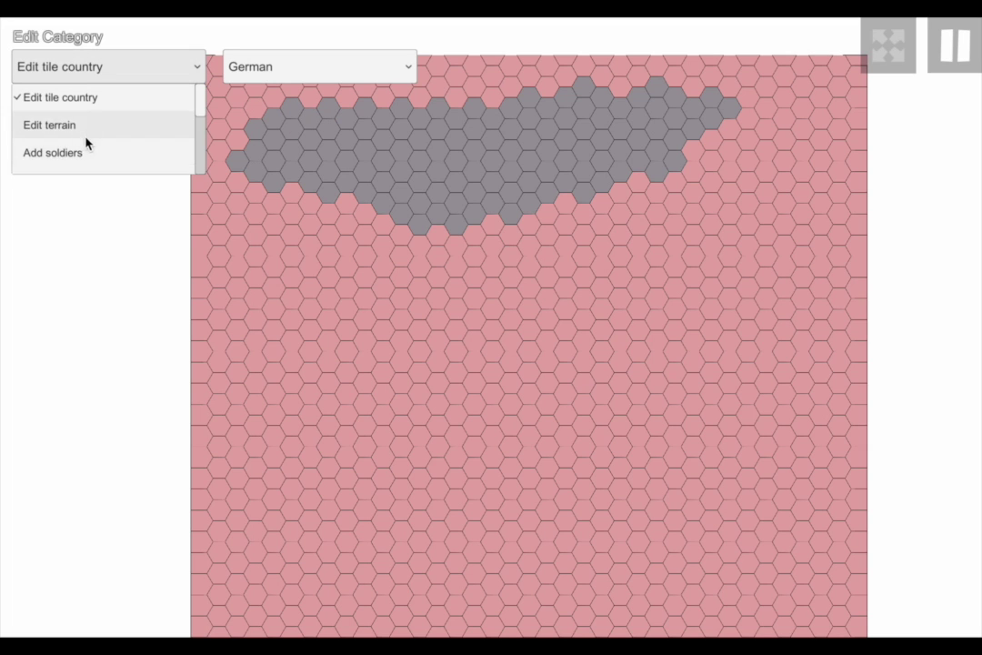
- Paint a winding Forest path below the German grey region
{"action": "left_click", "coordinate": [88, 136]}
{"action": "left_click", "coordinate": [291, 76]}
{"action": "scroll", "coordinate": [300, 128], "scroll_direction": "down", "scroll_amount": 2}
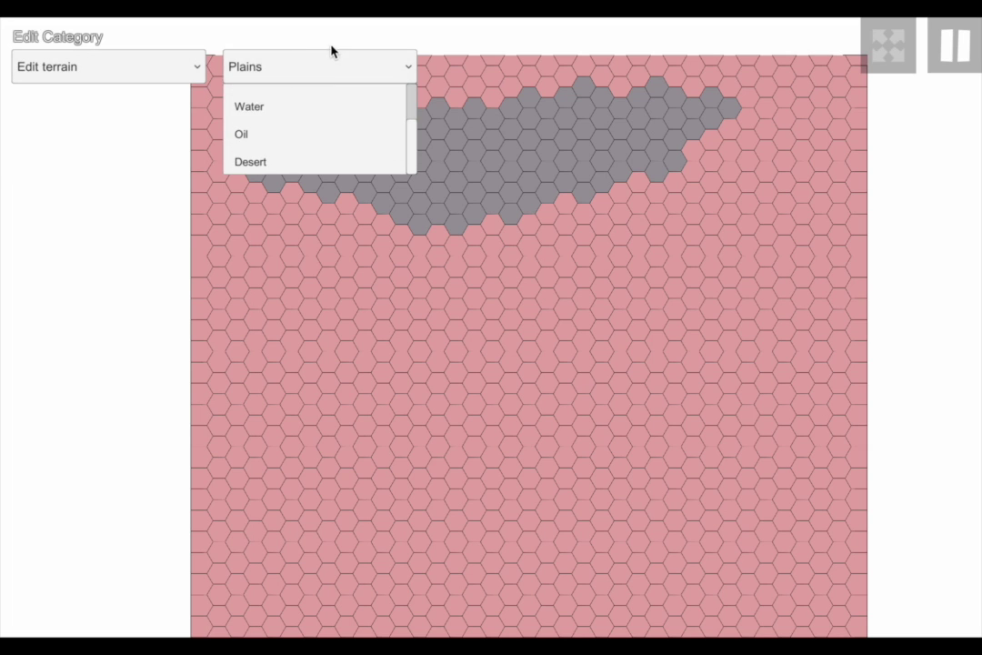
{"action": "scroll", "coordinate": [291, 136], "scroll_direction": "up", "scroll_amount": 2}
{"action": "scroll", "coordinate": [276, 143], "scroll_direction": "down", "scroll_amount": 2}
{"action": "scroll", "coordinate": [286, 137], "scroll_direction": "up", "scroll_amount": 2}
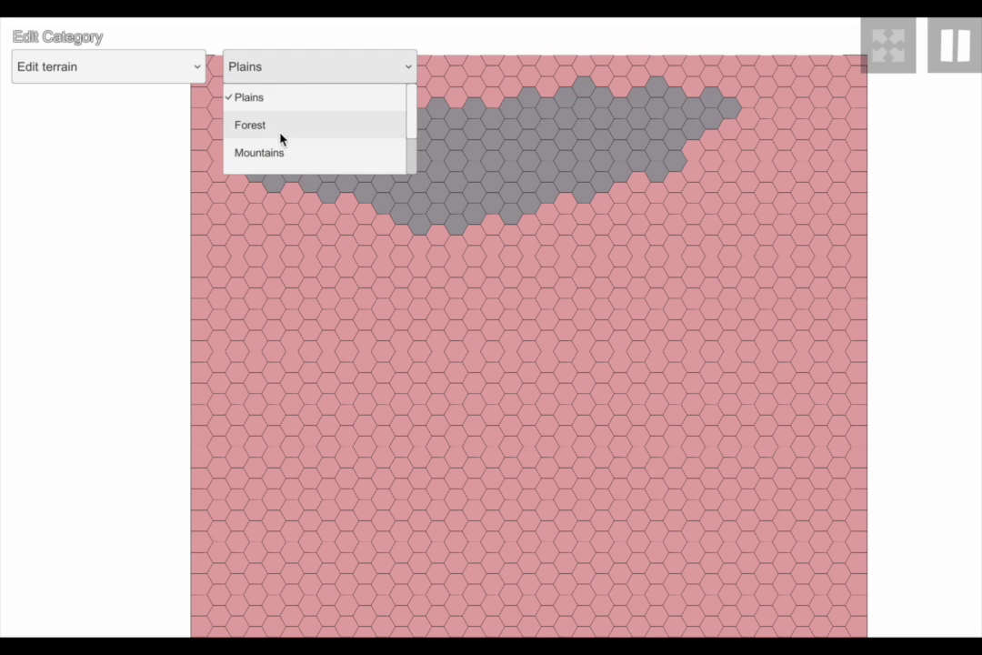
{"action": "scroll", "coordinate": [281, 127], "scroll_direction": "down", "scroll_amount": 2}
{"action": "scroll", "coordinate": [278, 136], "scroll_direction": "up", "scroll_amount": 2}
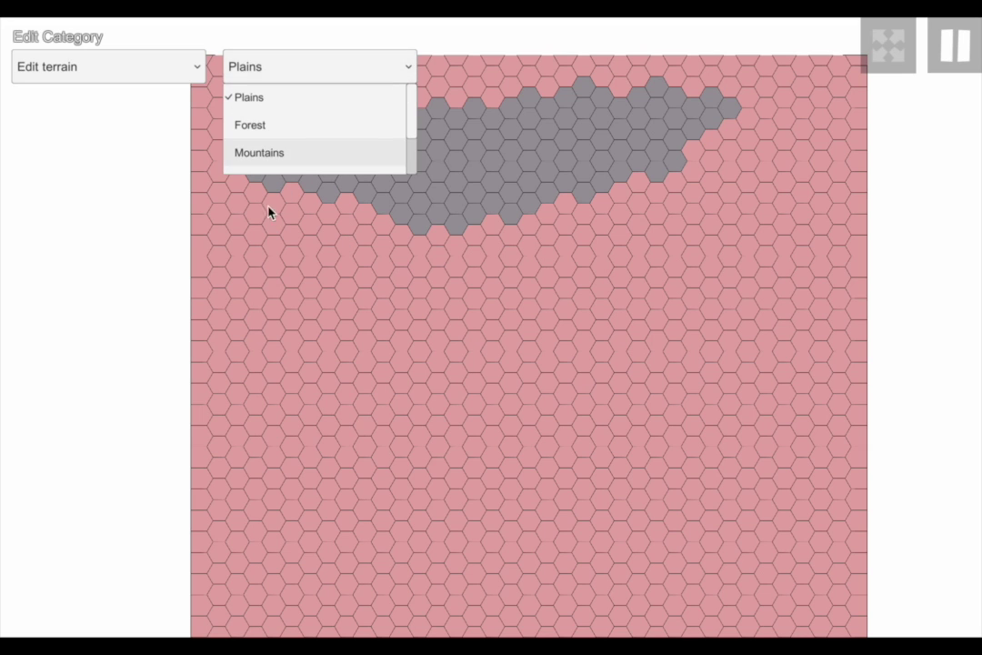
{"action": "left_click", "coordinate": [263, 126]}
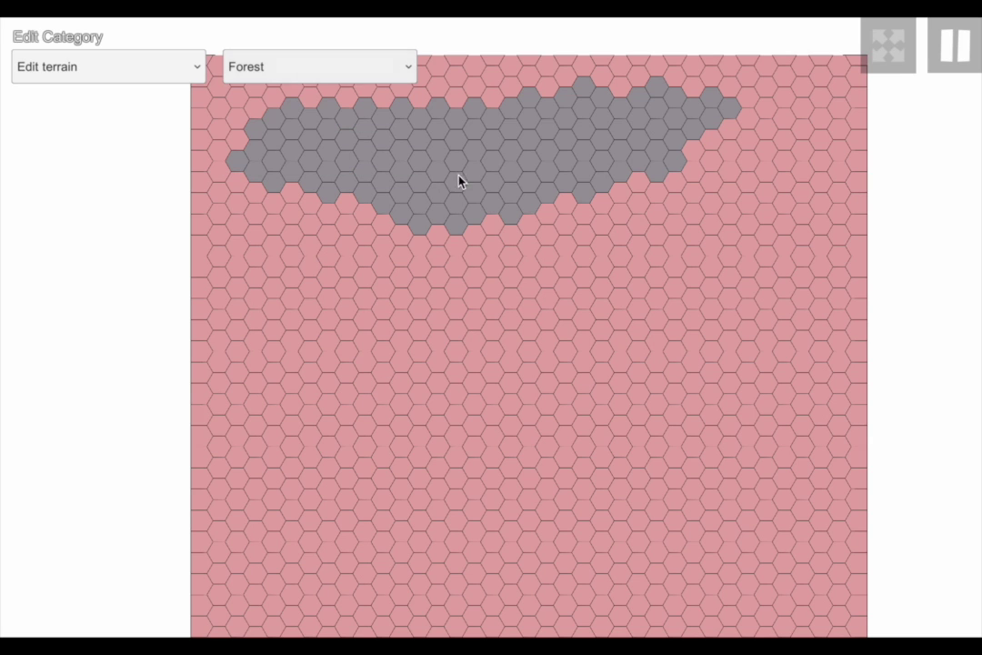
{"action": "mouse_move", "coordinate": [461, 189]}
{"action": "left_mouse_down"}
{"action": "mouse_move", "coordinate": [344, 288]}
{"action": "mouse_move", "coordinate": [454, 330]}
{"action": "left_mouse_up"}
- Paint a diagonal Mountains ridge right of the forest, extending down-left
{"action": "left_click", "coordinate": [359, 73]}
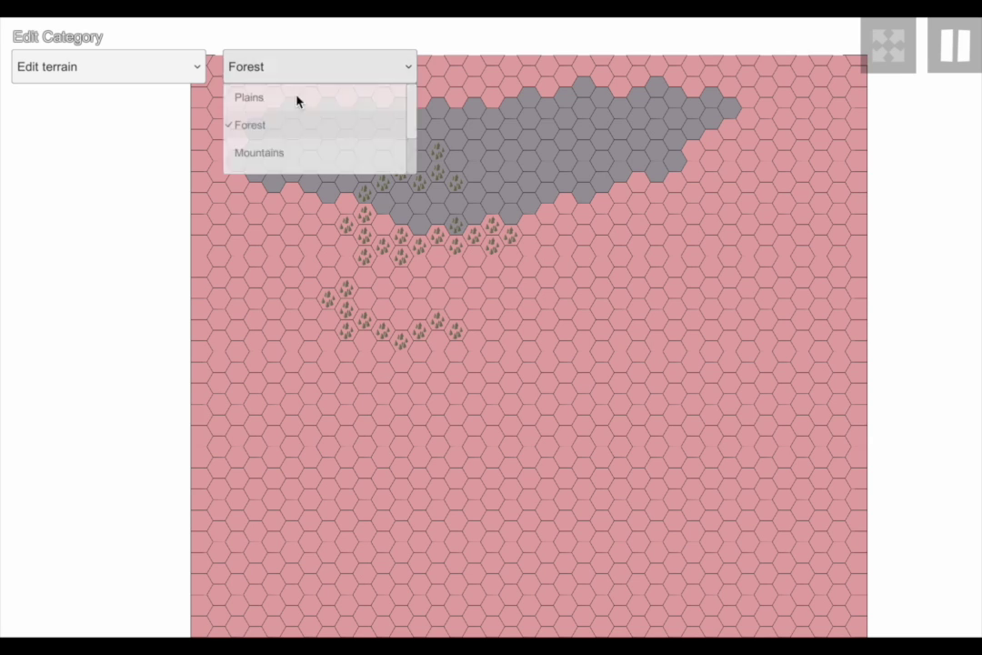
{"action": "left_click", "coordinate": [255, 153]}
{"action": "mouse_move", "coordinate": [544, 226]}
{"action": "left_mouse_down"}
{"action": "mouse_move", "coordinate": [550, 241]}
{"action": "mouse_move", "coordinate": [536, 255]}
{"action": "left_mouse_up"}
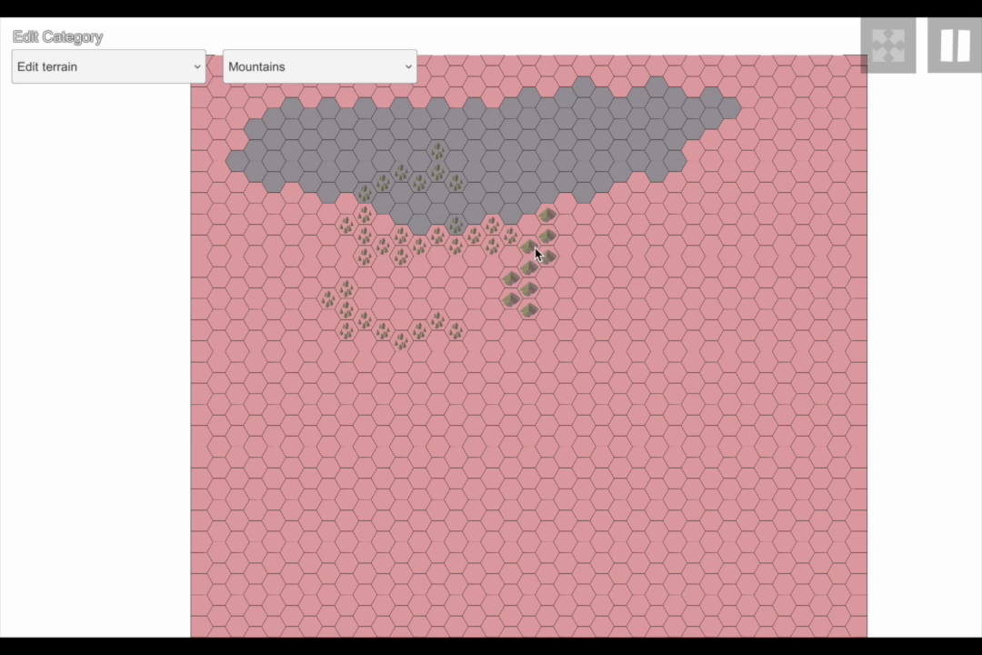
{"action": "mouse_move", "coordinate": [507, 351]}
{"action": "left_mouse_down"}
{"action": "mouse_move", "coordinate": [530, 306]}
{"action": "mouse_move", "coordinate": [473, 363]}
{"action": "left_mouse_up"}
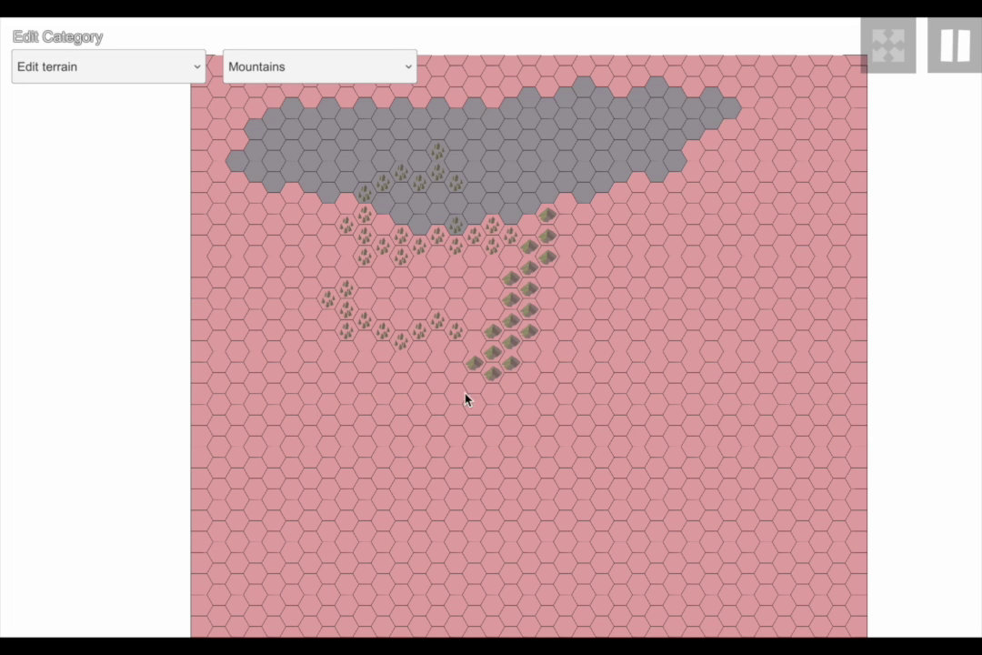
- Select Water as the next terrain to paint
{"action": "left_click", "coordinate": [331, 66]}
{"action": "scroll", "coordinate": [309, 145], "scroll_direction": "down", "scroll_amount": 1}
{"action": "scroll", "coordinate": [332, 123], "scroll_direction": "down", "scroll_amount": 2}
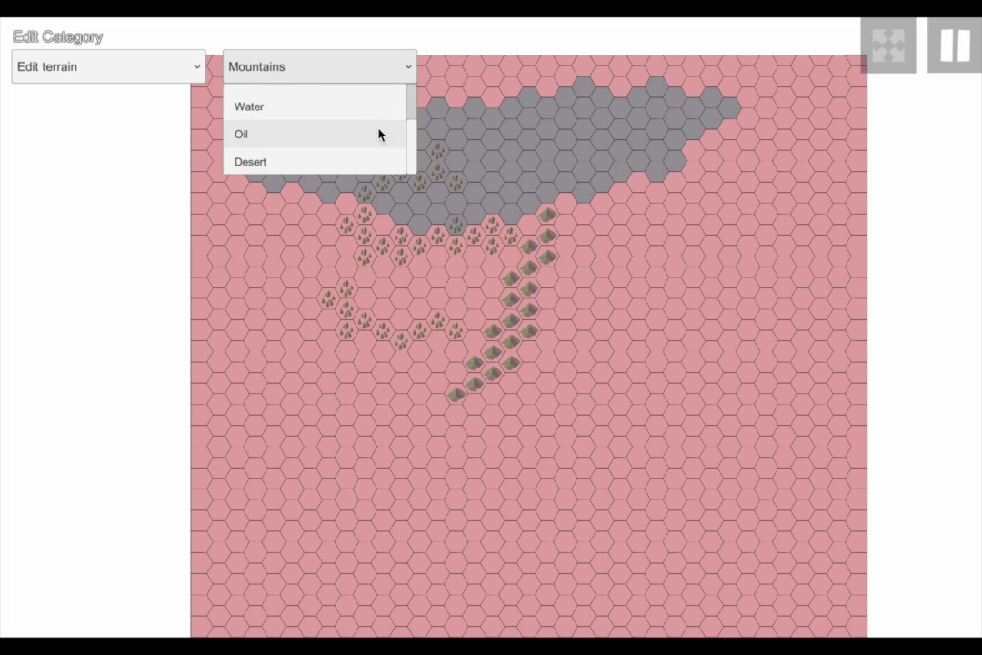
{"action": "scroll", "coordinate": [366, 127], "scroll_direction": "up", "scroll_amount": 1}
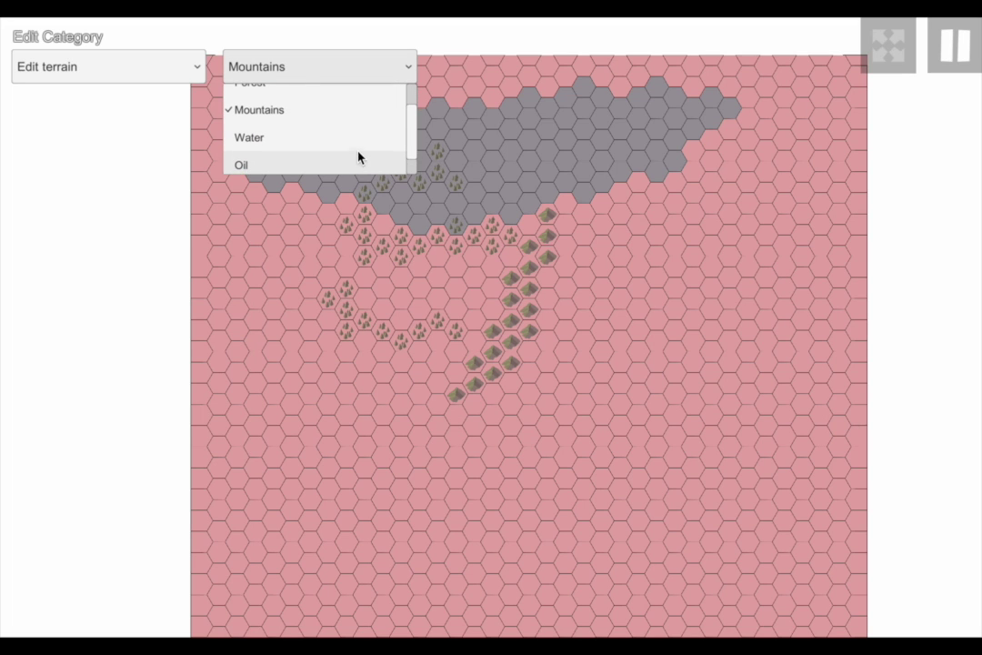
{"action": "left_click", "coordinate": [351, 138]}
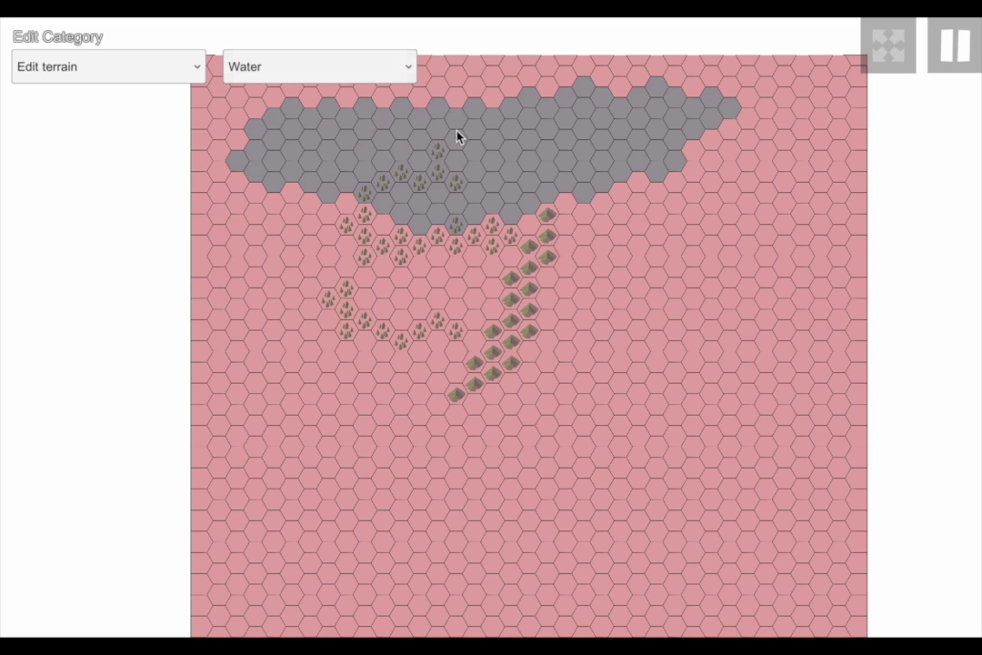
- Run a water river from the map's top edge down toward the bottom
{"action": "left_click_drag", "start_coordinate": [437, 108], "coordinate": [550, 198]}
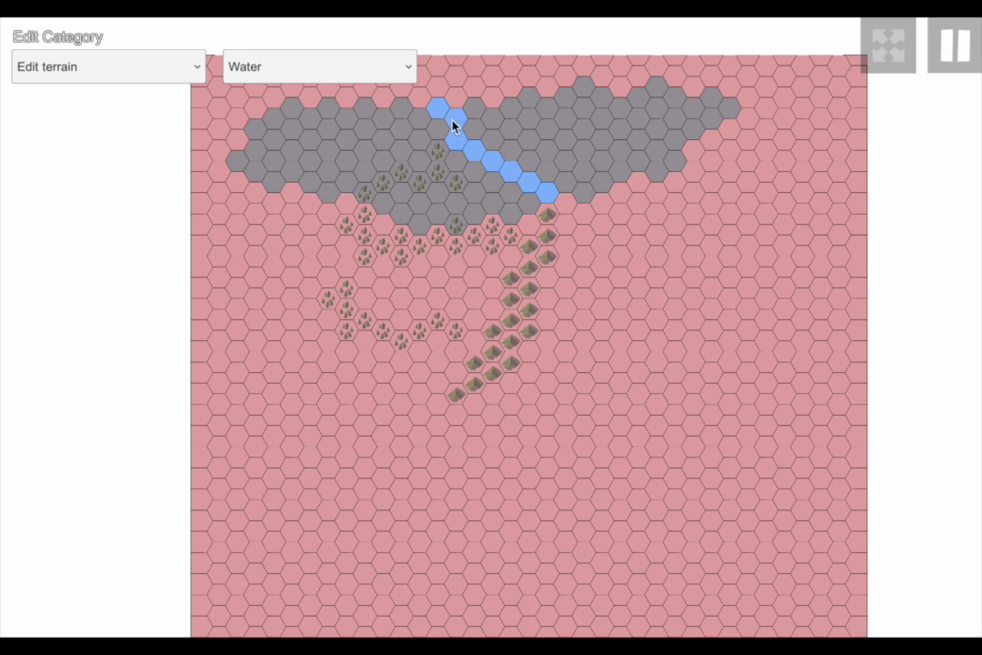
{"action": "mouse_move", "coordinate": [421, 98]}
{"action": "left_mouse_down"}
{"action": "mouse_move", "coordinate": [467, 159]}
{"action": "mouse_move", "coordinate": [533, 202]}
{"action": "left_mouse_up"}
{"action": "left_click", "coordinate": [890, 71]}
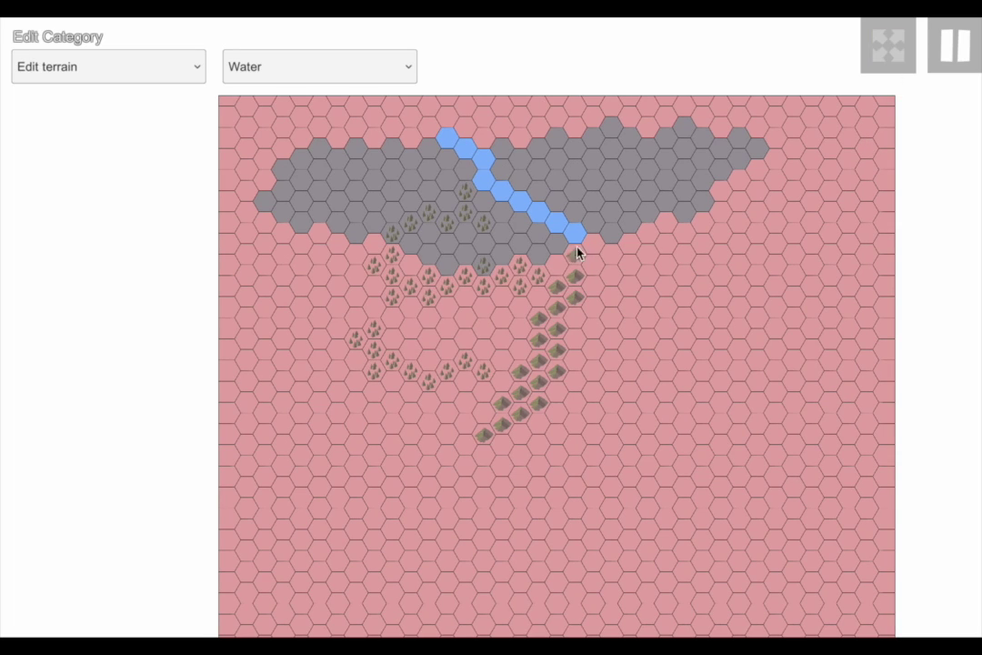
{"action": "mouse_move", "coordinate": [579, 236]}
{"action": "left_mouse_down"}
{"action": "mouse_move", "coordinate": [601, 272]}
{"action": "mouse_move", "coordinate": [591, 293]}
{"action": "left_mouse_up"}
{"action": "left_click_drag", "start_coordinate": [549, 538], "coordinate": [526, 575]}
{"action": "left_click_drag", "start_coordinate": [401, 110], "coordinate": [391, 104]}
- Scatter Oil tiles on the left, in the grey area and down the right side
{"action": "left_click", "coordinate": [289, 71]}
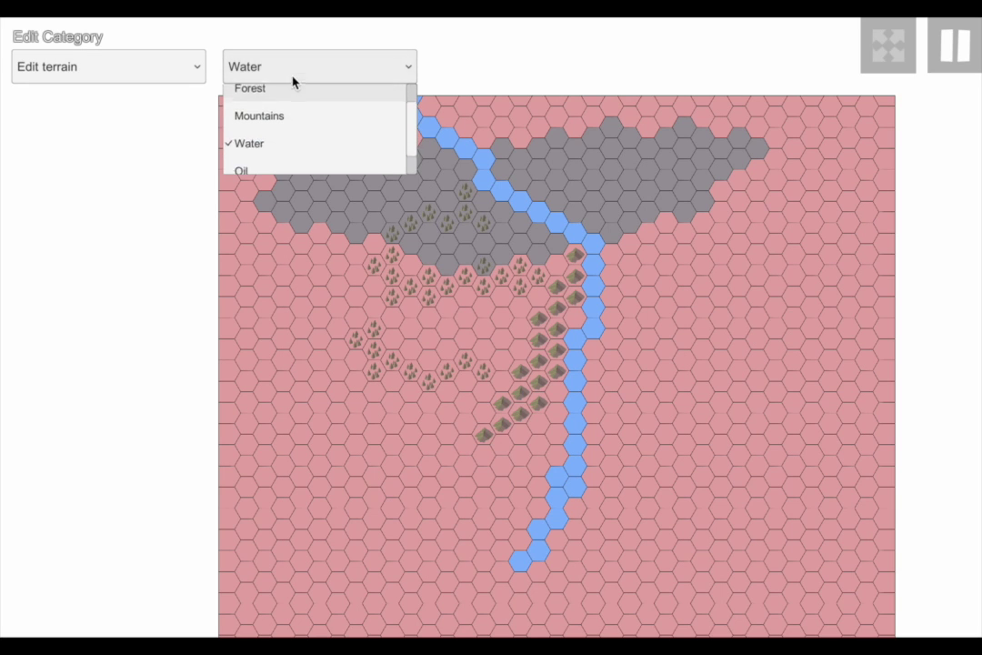
{"action": "scroll", "coordinate": [273, 132], "scroll_direction": "down", "scroll_amount": 1}
{"action": "left_click", "coordinate": [273, 132]}
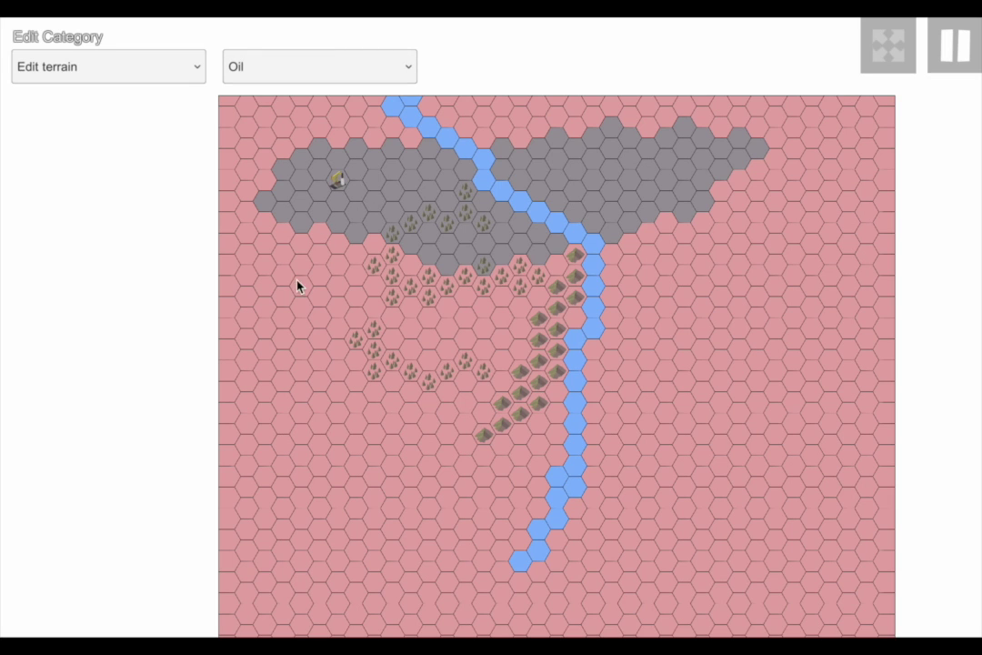
{"action": "left_click_drag", "start_coordinate": [297, 287], "coordinate": [301, 327]}
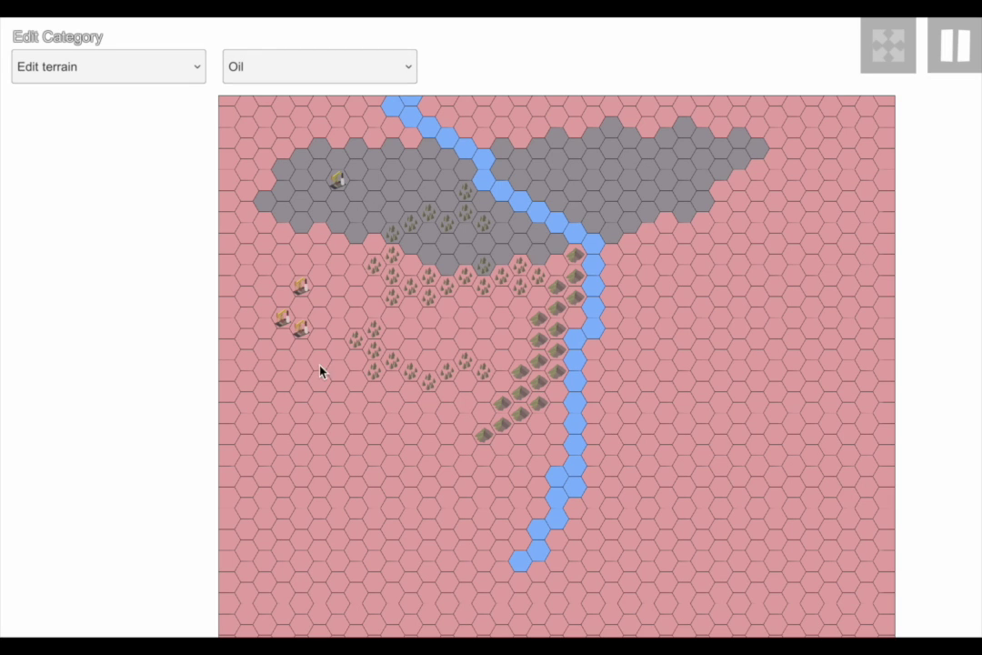
{"action": "left_click", "coordinate": [319, 275]}
{"action": "left_click", "coordinate": [647, 175]}
{"action": "left_click", "coordinate": [774, 265]}
{"action": "left_click_drag", "start_coordinate": [704, 323], "coordinate": [668, 517]}
{"action": "left_click", "coordinate": [259, 67]}
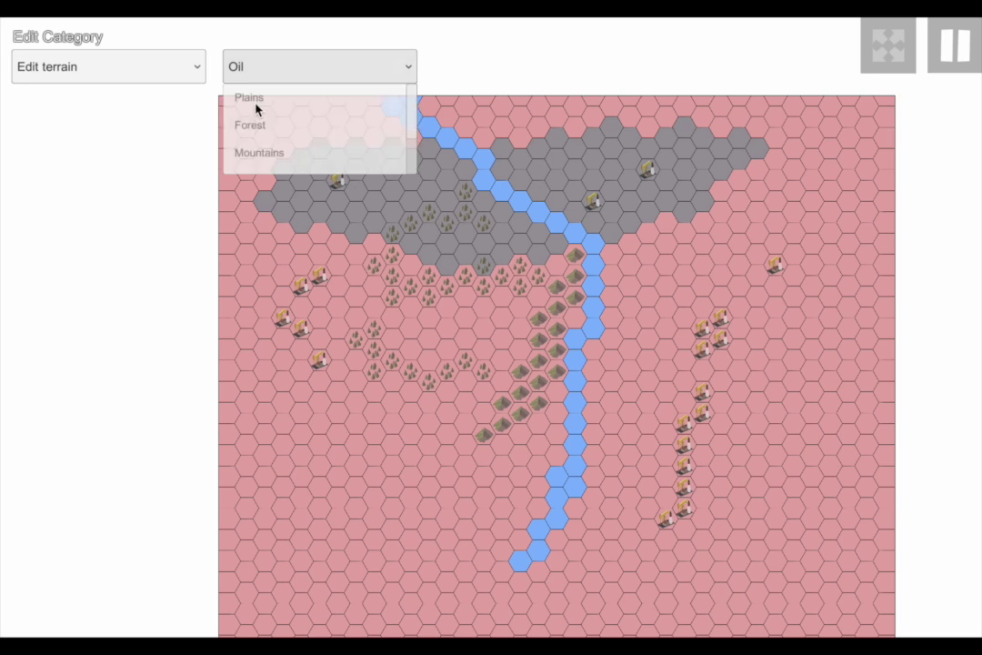
{"action": "left_click", "coordinate": [272, 160]}
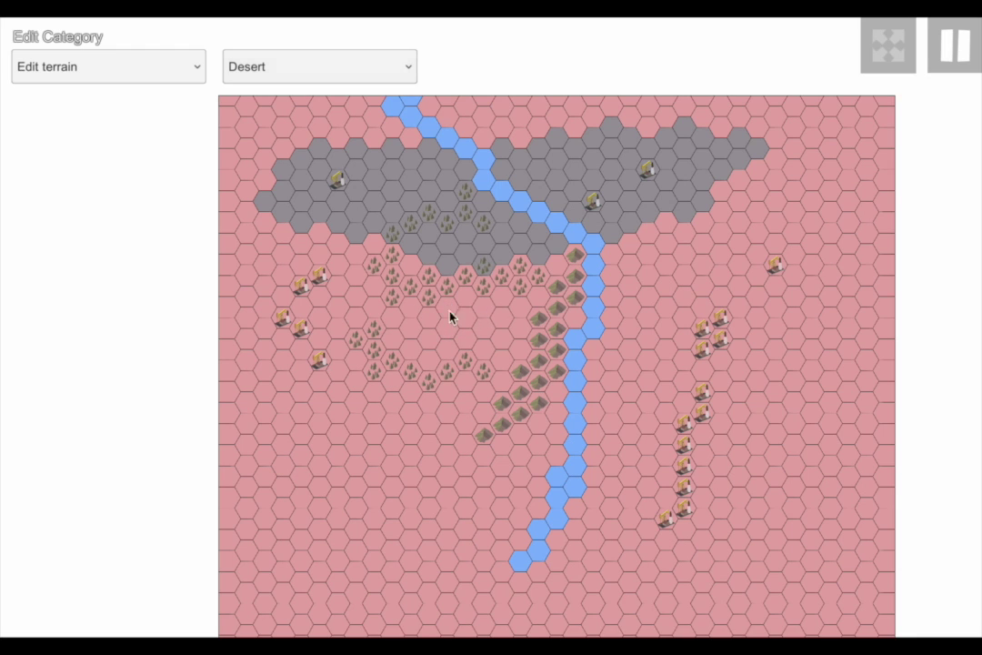
- Paint a short strip of Desert hexes inside the forest loop
{"action": "mouse_move", "coordinate": [486, 310]}
{"action": "left_mouse_down"}
{"action": "mouse_move", "coordinate": [372, 314]}
{"action": "mouse_move", "coordinate": [400, 300]}
{"action": "mouse_move", "coordinate": [436, 312]}
{"action": "mouse_move", "coordinate": [465, 307]}
{"action": "left_mouse_up"}
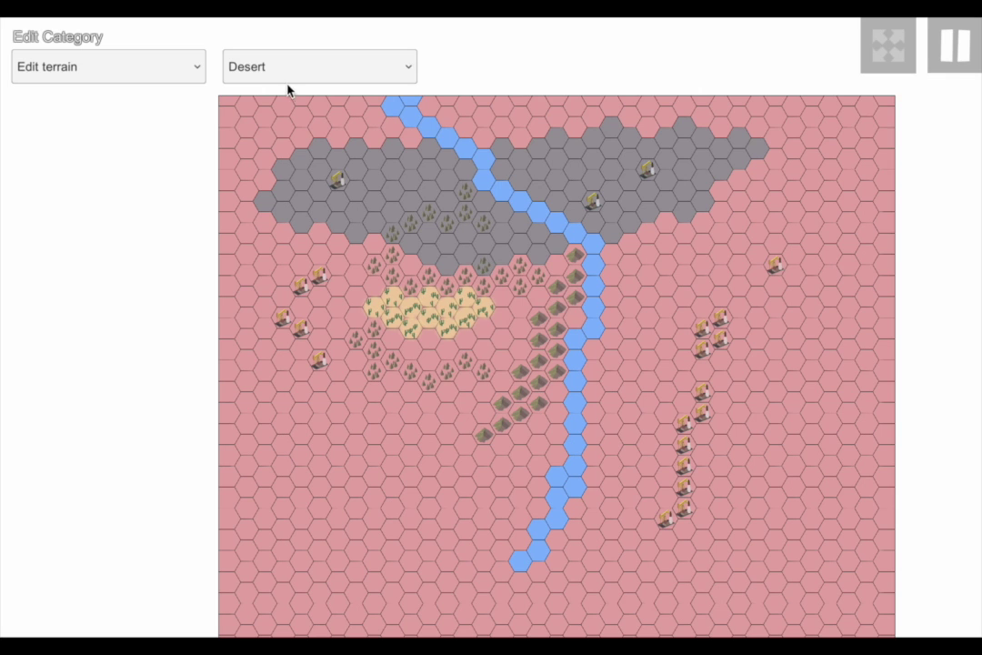
{"action": "left_click", "coordinate": [175, 78]}
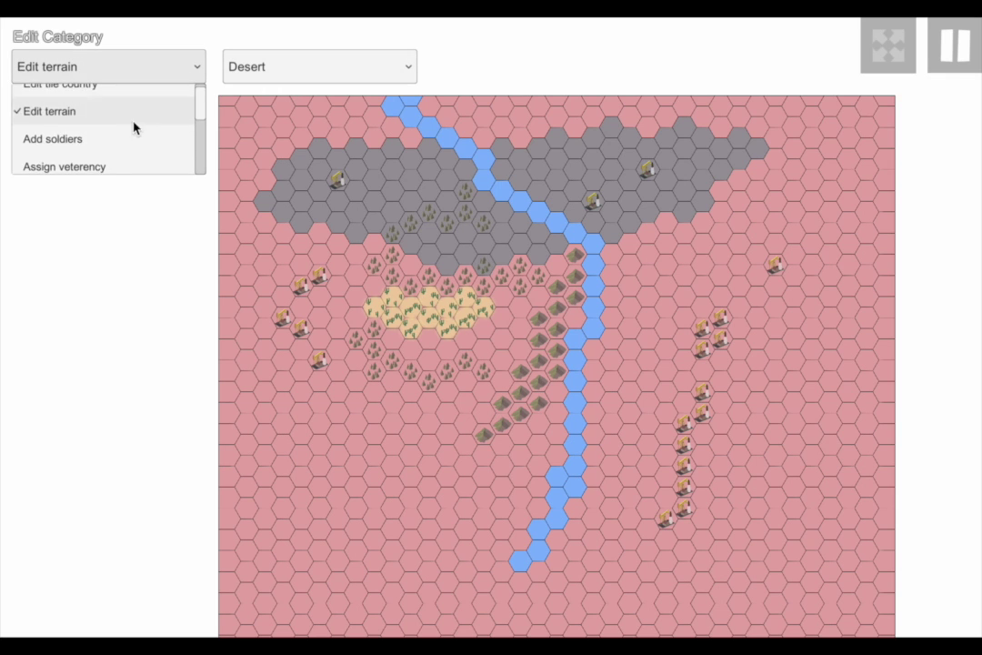
- Switch to Add soldiers and select RifleInfantry as the unit type
{"action": "scroll", "coordinate": [81, 136], "scroll_direction": "up", "scroll_amount": 1}
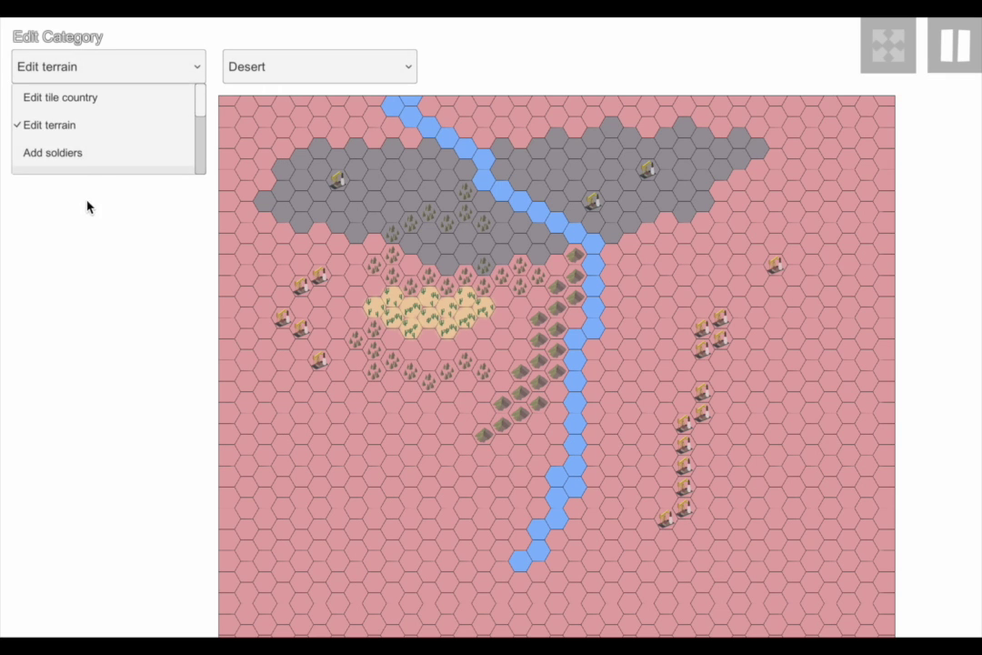
{"action": "left_click", "coordinate": [82, 153]}
{"action": "left_click", "coordinate": [253, 77]}
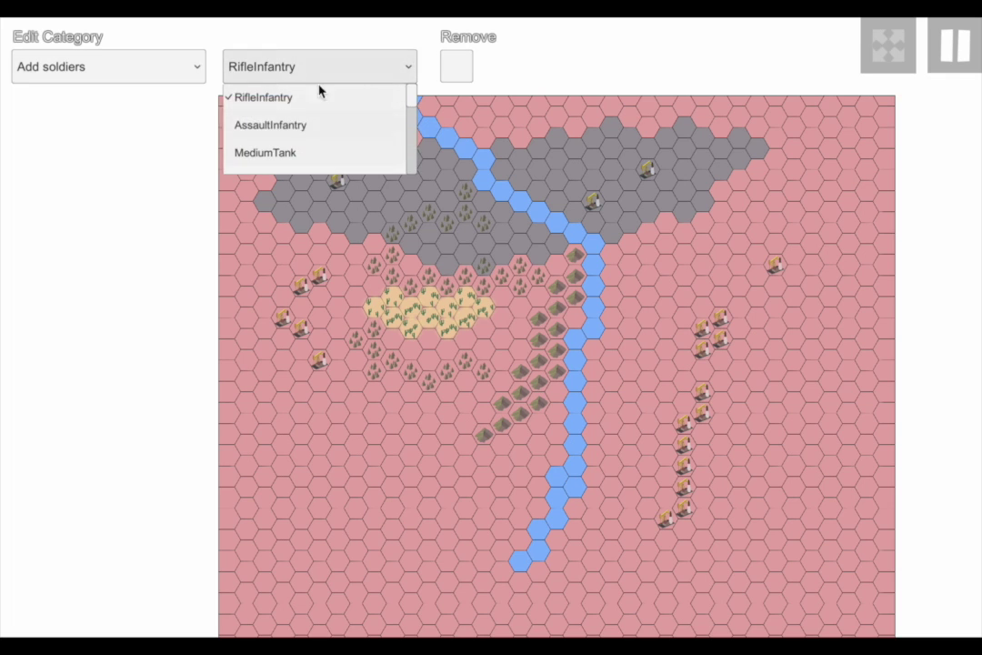
{"action": "key", "text": "Down"}
{"action": "key", "text": "Down"}
{"action": "key", "text": "Down"}
{"action": "key", "text": "Down"}
{"action": "key", "text": "Down"}
{"action": "key", "text": "Down"}
{"action": "key", "text": "Down"}
{"action": "key", "text": "Down"}
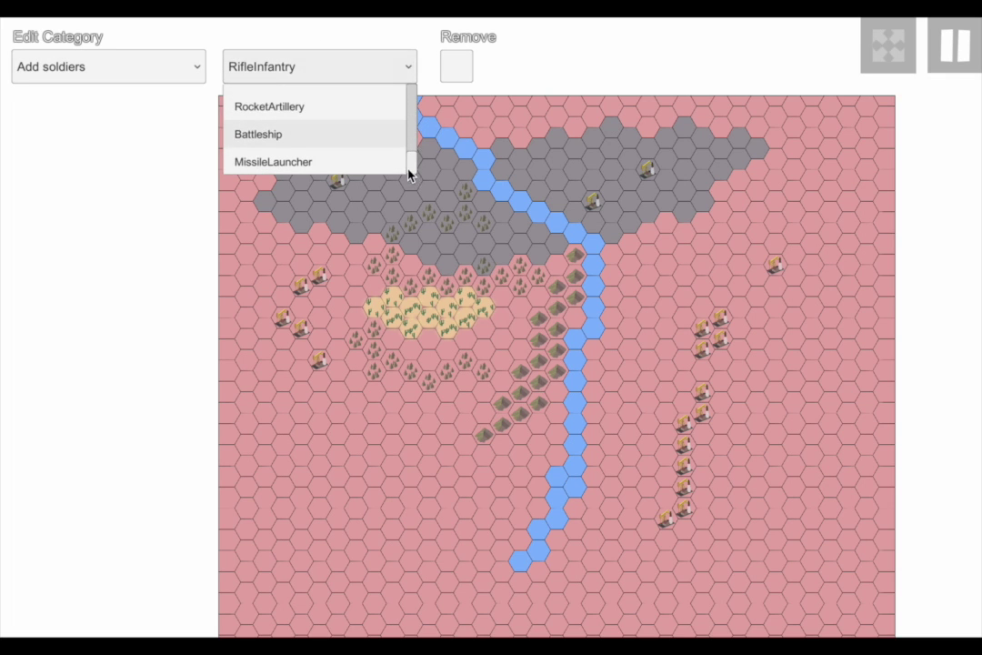
{"action": "left_click_drag", "start_coordinate": [410, 172], "coordinate": [368, 77]}
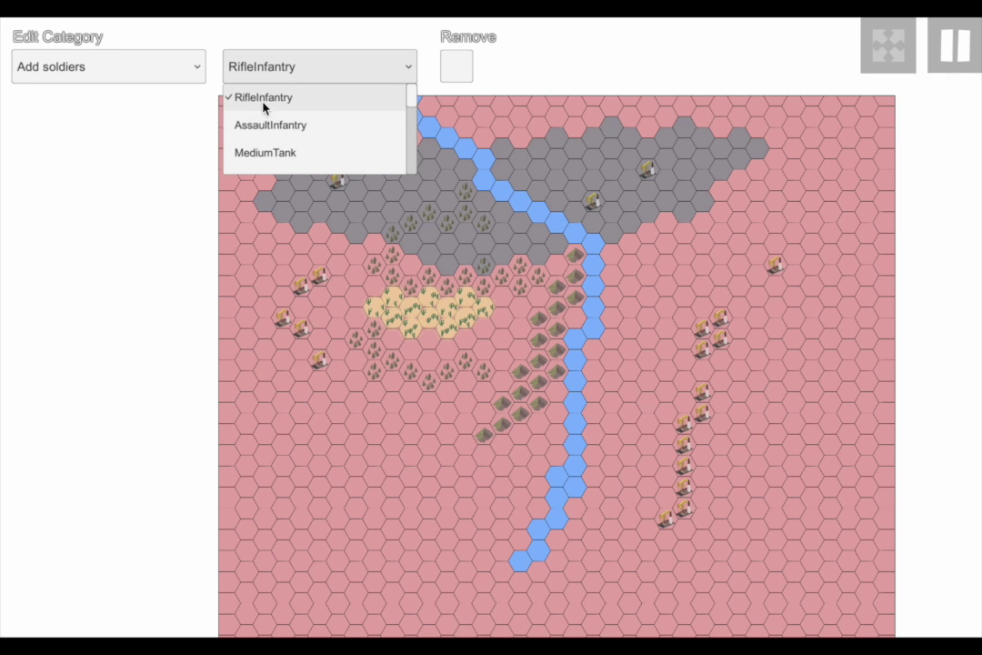
{"action": "scroll", "coordinate": [288, 143], "scroll_direction": "down", "scroll_amount": 6}
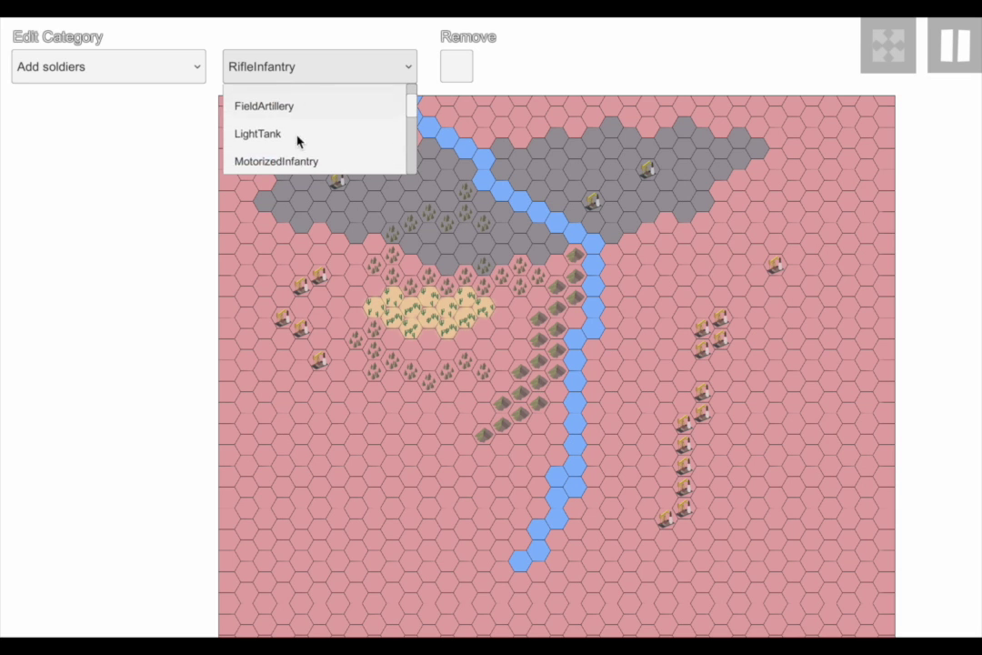
{"action": "mouse_move", "coordinate": [412, 150]}
{"action": "left_mouse_down"}
{"action": "mouse_move", "coordinate": [412, 87]}
{"action": "mouse_move", "coordinate": [414, 171]}
{"action": "left_mouse_up"}
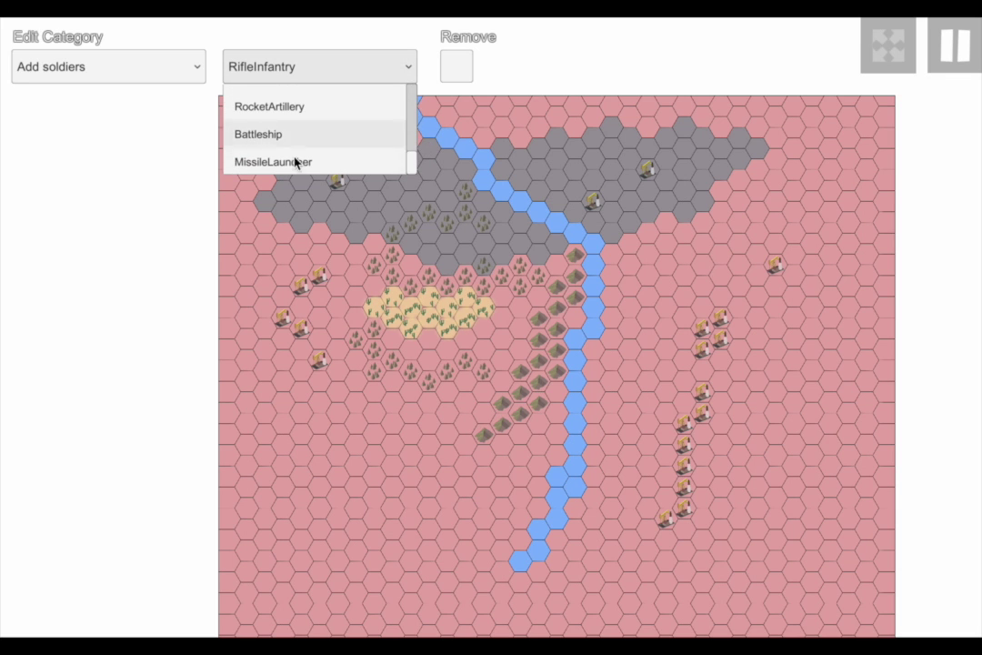
{"action": "scroll", "coordinate": [307, 144], "scroll_direction": "up", "scroll_amount": 3}
{"action": "scroll", "coordinate": [309, 127], "scroll_direction": "up", "scroll_amount": 5}
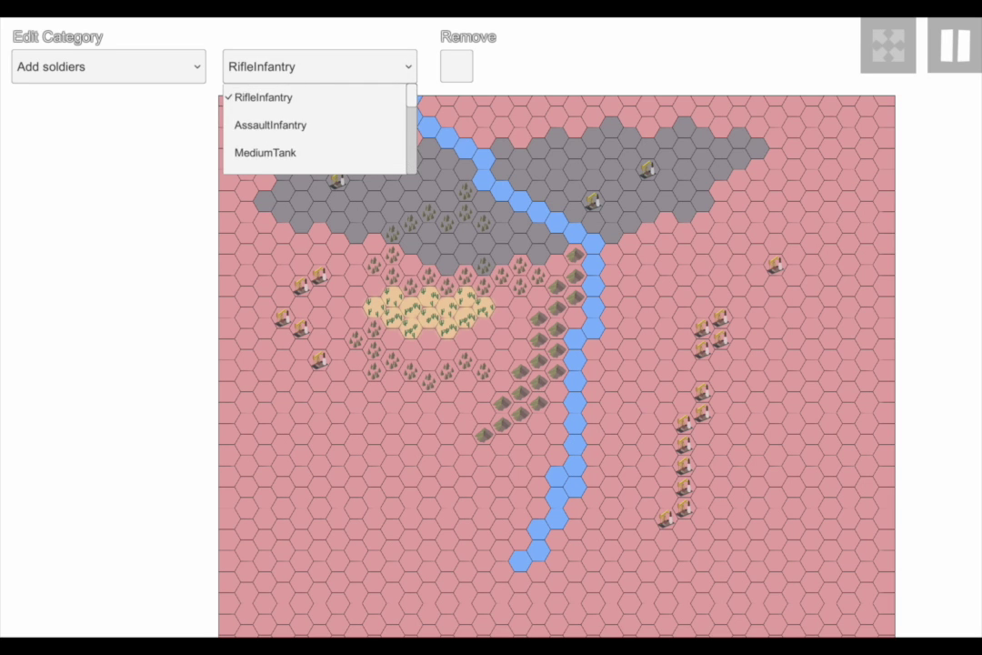
{"action": "scroll", "coordinate": [309, 127], "scroll_direction": "down", "scroll_amount": 5}
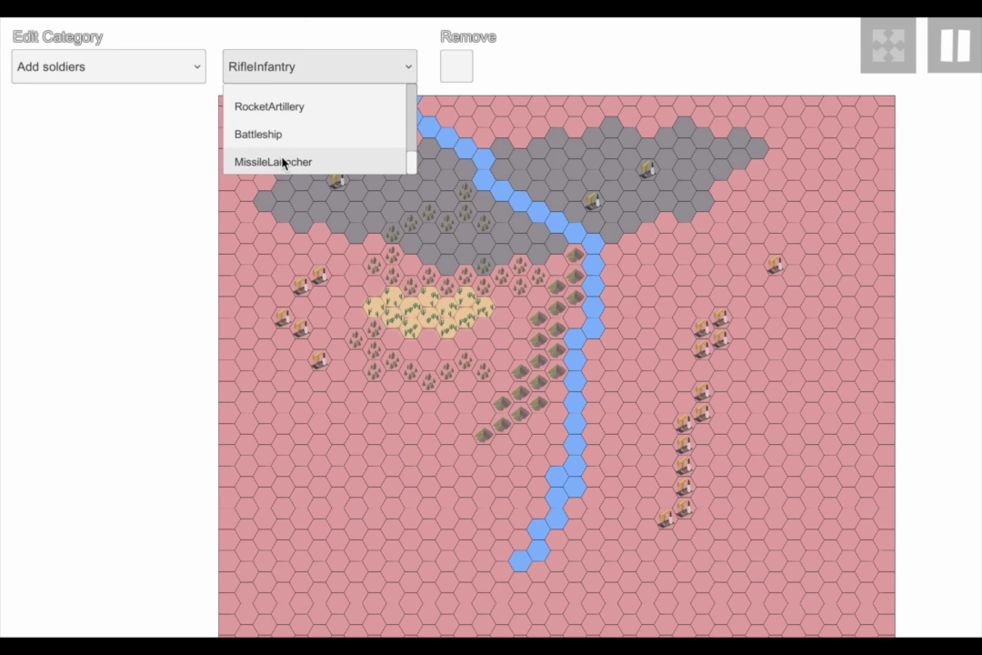
{"action": "scroll", "coordinate": [284, 128], "scroll_direction": "up", "scroll_amount": 4}
{"action": "scroll", "coordinate": [263, 101], "scroll_direction": "up", "scroll_amount": 2}
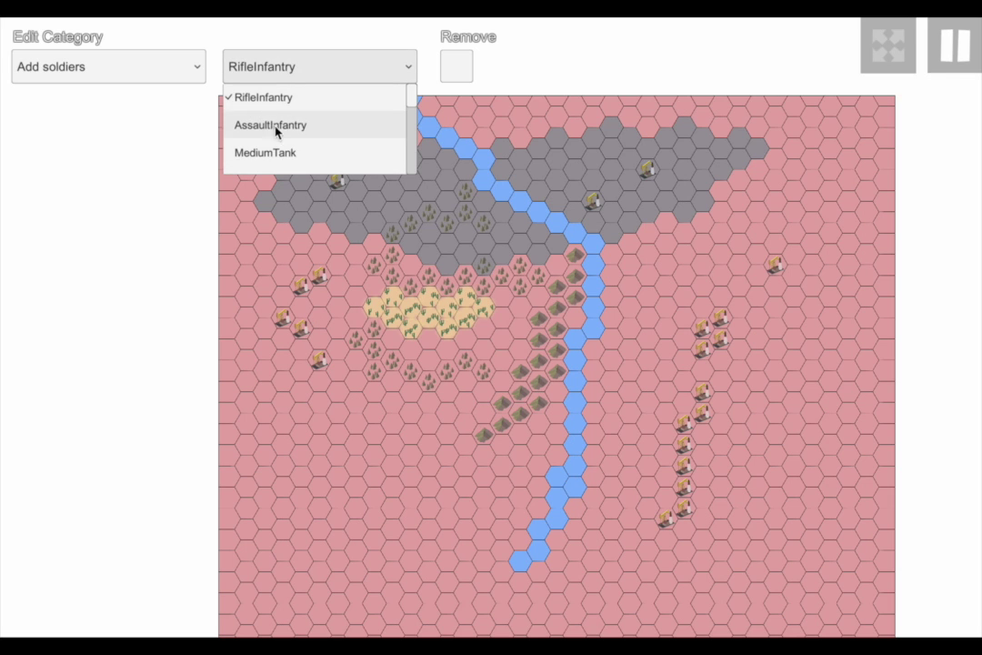
{"action": "left_click", "coordinate": [272, 101]}
- Place nine rifle infantry units across the grey area, river, mountains, desert and forest
{"action": "left_click", "coordinate": [391, 190]}
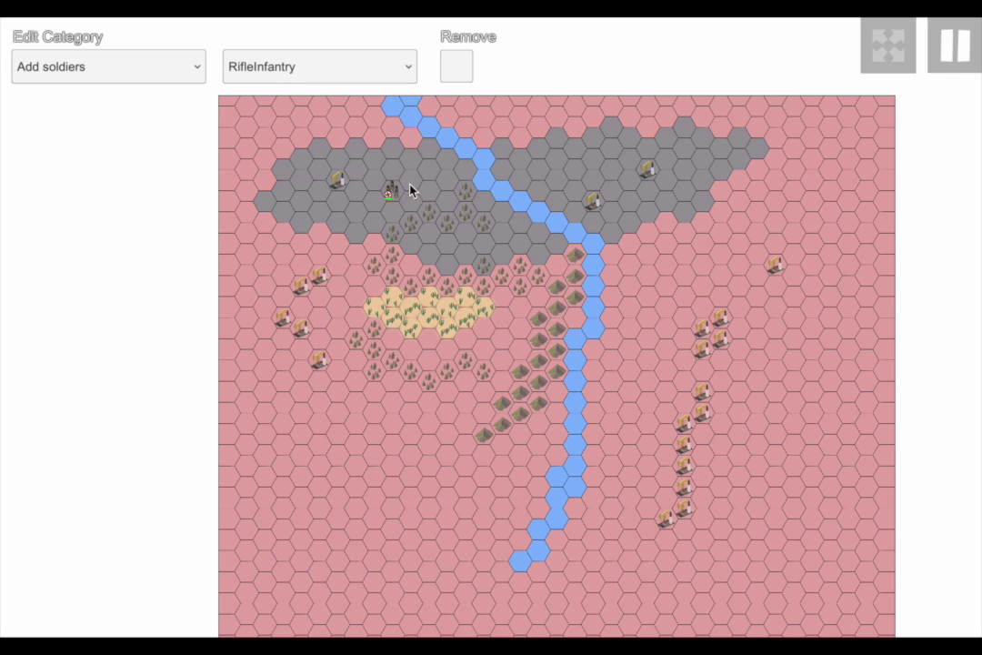
{"action": "left_click", "coordinate": [537, 211]}
{"action": "left_click", "coordinate": [574, 255]}
{"action": "left_click", "coordinate": [557, 264]}
{"action": "left_click", "coordinate": [538, 317]}
{"action": "left_click", "coordinate": [445, 345]}
{"action": "left_click", "coordinate": [427, 296]}
{"action": "left_click", "coordinate": [428, 273]}
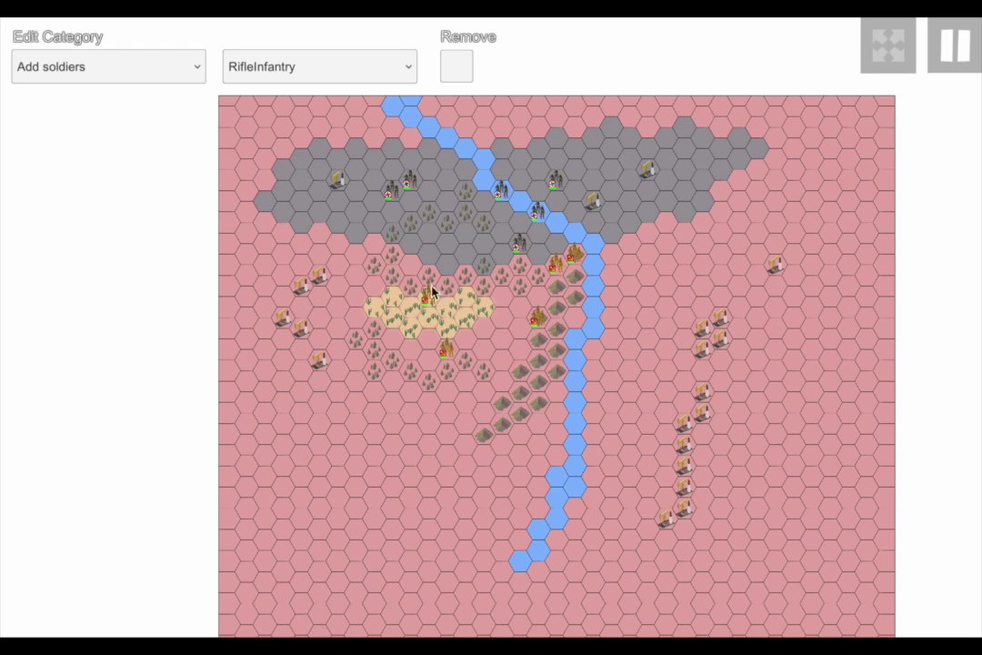
{"action": "left_click", "coordinate": [409, 221]}
- Place five MissileLauncher units from the grey area's edge down to the south
{"action": "left_click", "coordinate": [282, 67]}
{"action": "scroll", "coordinate": [309, 127], "scroll_direction": "down", "scroll_amount": 5}
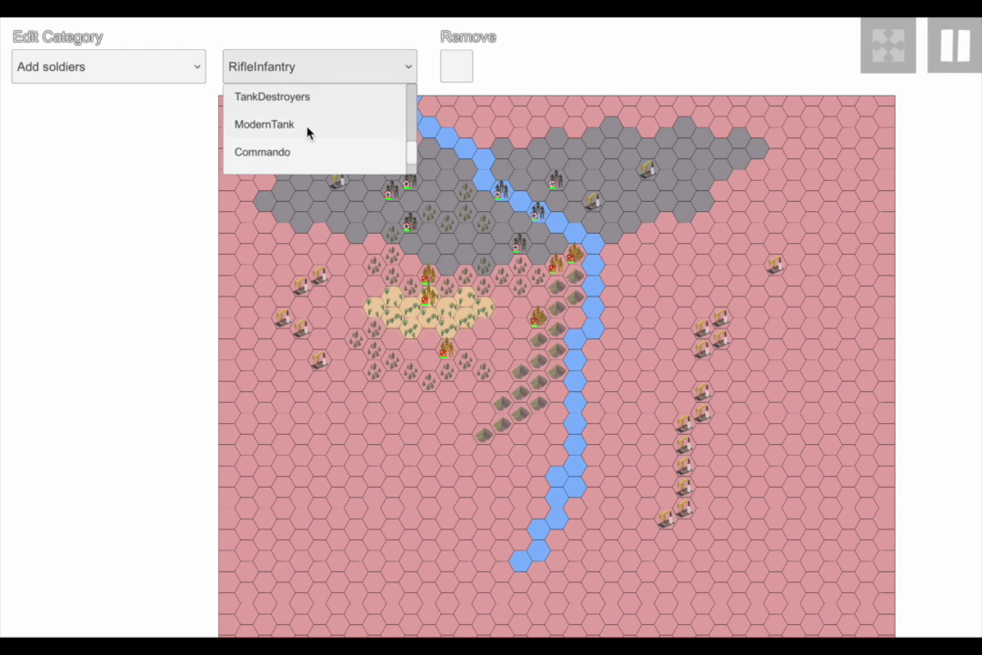
{"action": "left_click", "coordinate": [273, 162]}
{"action": "left_click", "coordinate": [335, 221]}
{"action": "left_click", "coordinate": [355, 275]}
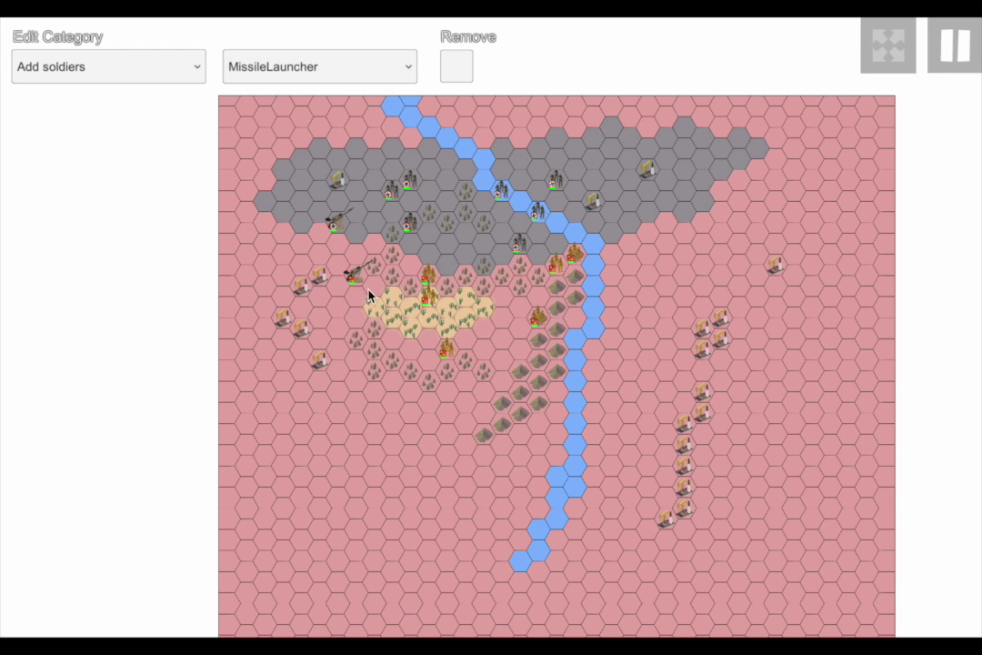
{"action": "left_click", "coordinate": [391, 359]}
{"action": "left_click", "coordinate": [445, 411]}
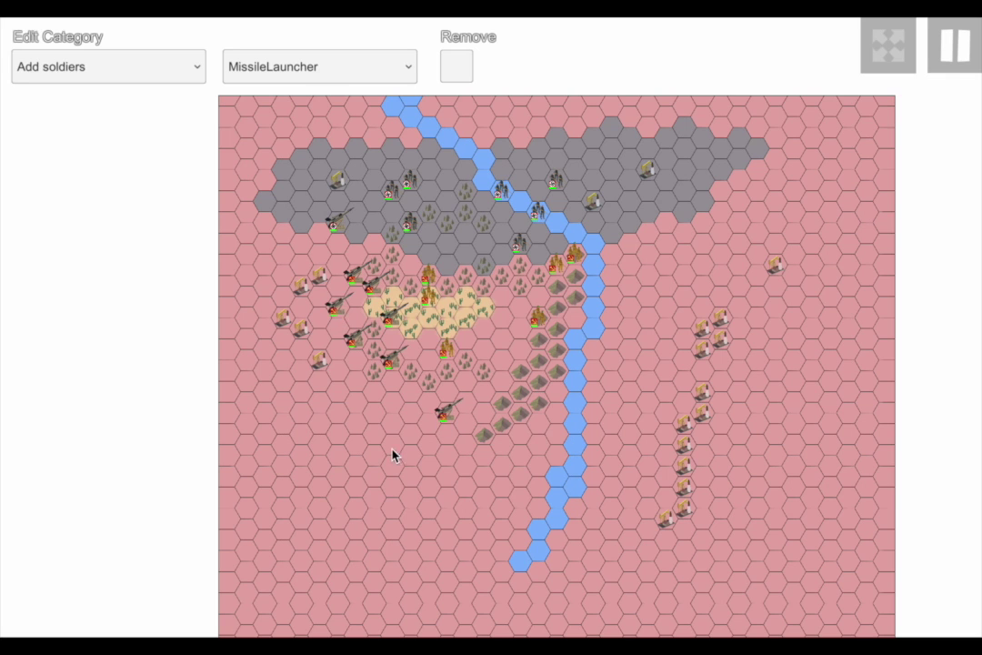
{"action": "left_click", "coordinate": [464, 400]}
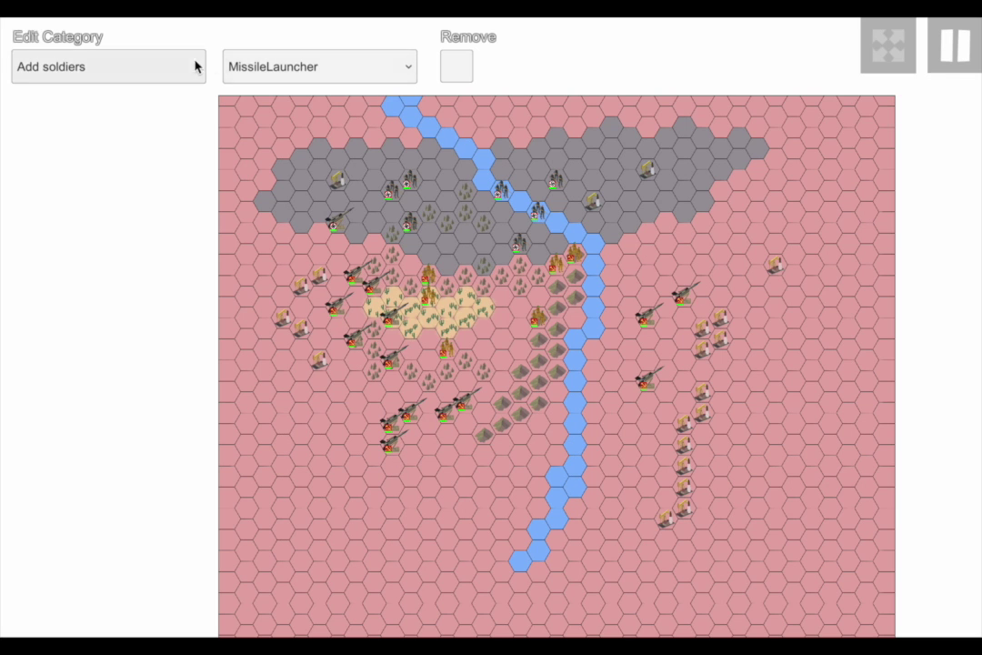
- Place three MediumTank units on German grey hexes in the north-east
{"action": "left_click", "coordinate": [273, 66]}
{"action": "scroll", "coordinate": [288, 96], "scroll_direction": "down", "scroll_amount": 1}
{"action": "left_click", "coordinate": [281, 123]}
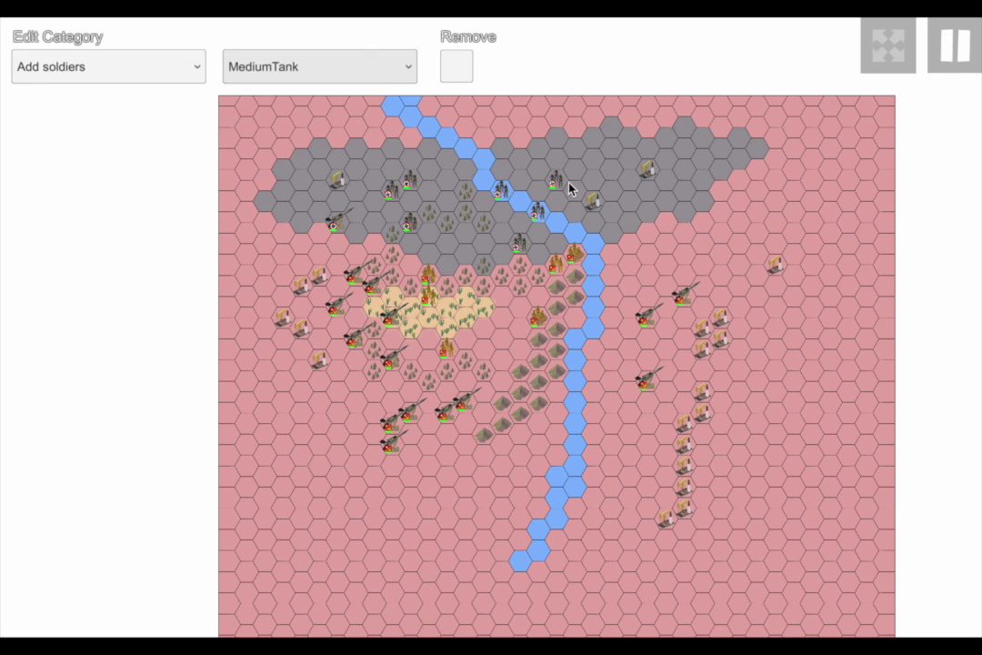
{"action": "left_click", "coordinate": [574, 191]}
{"action": "left_click", "coordinate": [593, 160]}
{"action": "left_click", "coordinate": [612, 170]}
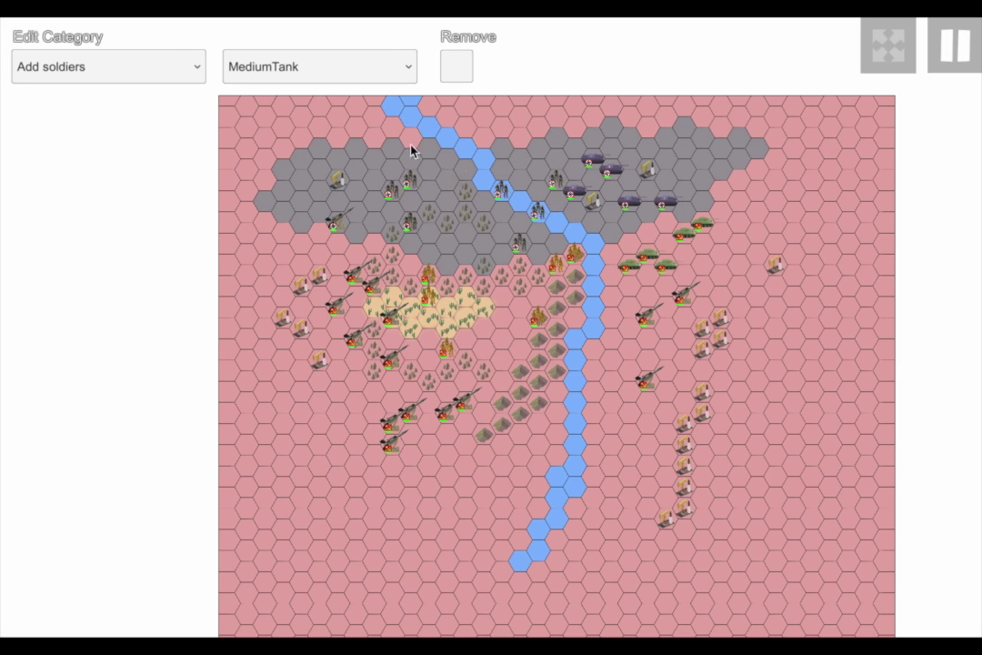
{"action": "left_click", "coordinate": [155, 78]}
{"action": "scroll", "coordinate": [105, 119], "scroll_direction": "down", "scroll_amount": 2}
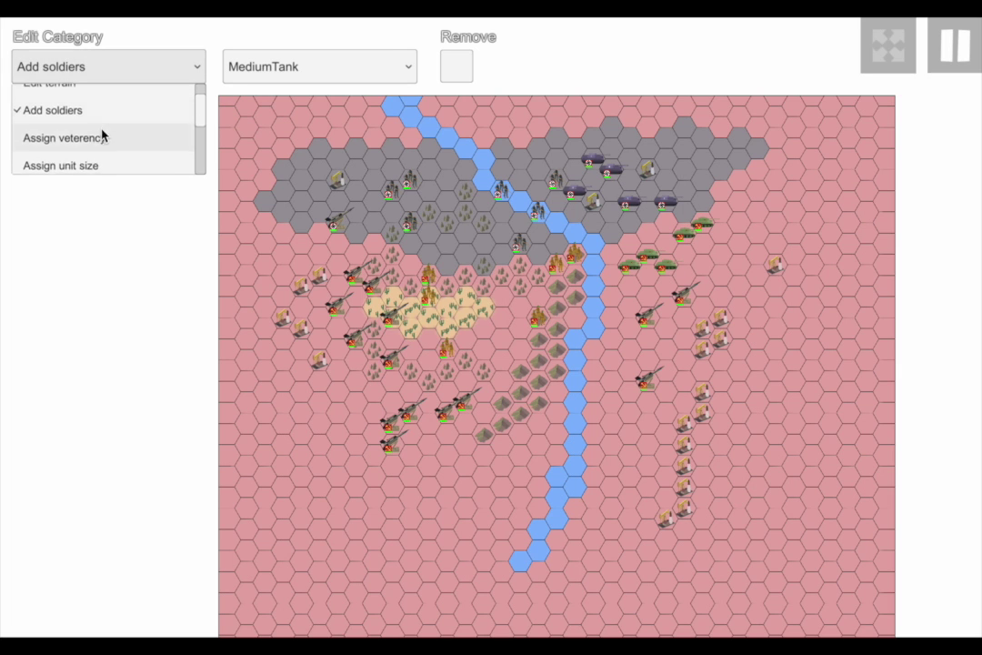
- Switch to Assign veterency and give the desert infantry veterancy level 5
{"action": "left_click", "coordinate": [103, 136]}
{"action": "left_click", "coordinate": [108, 56]}
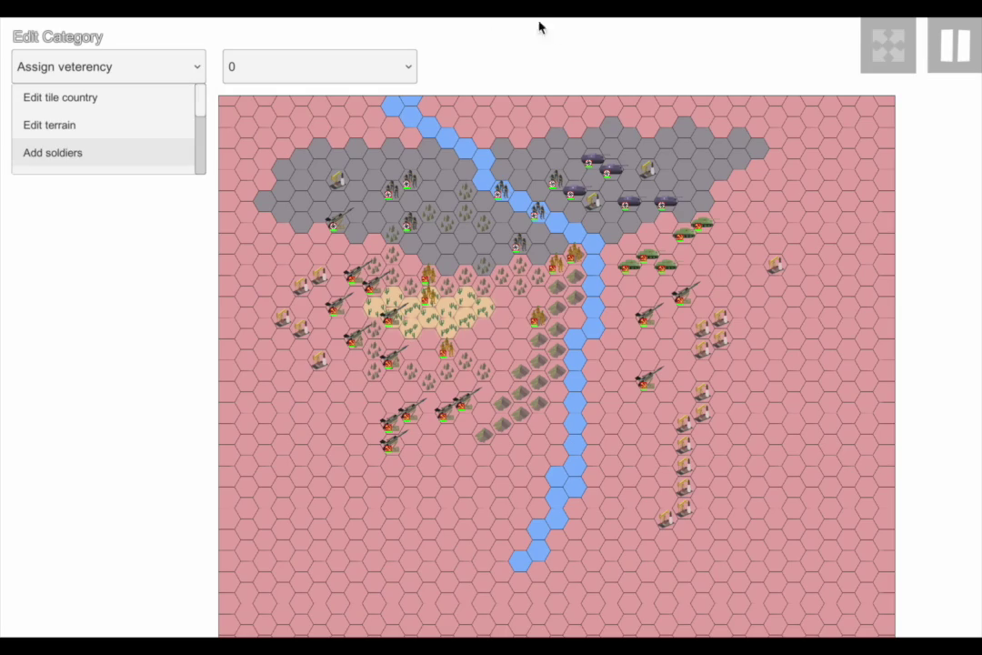
{"action": "left_click", "coordinate": [889, 45]}
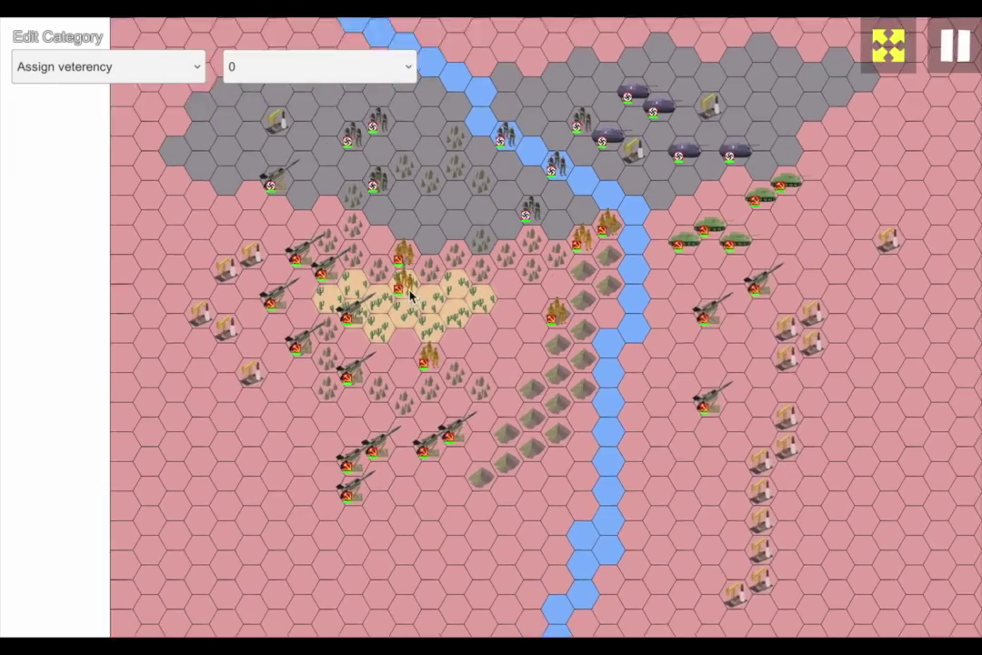
{"action": "scroll", "coordinate": [409, 295], "scroll_direction": "up", "scroll_amount": 3}
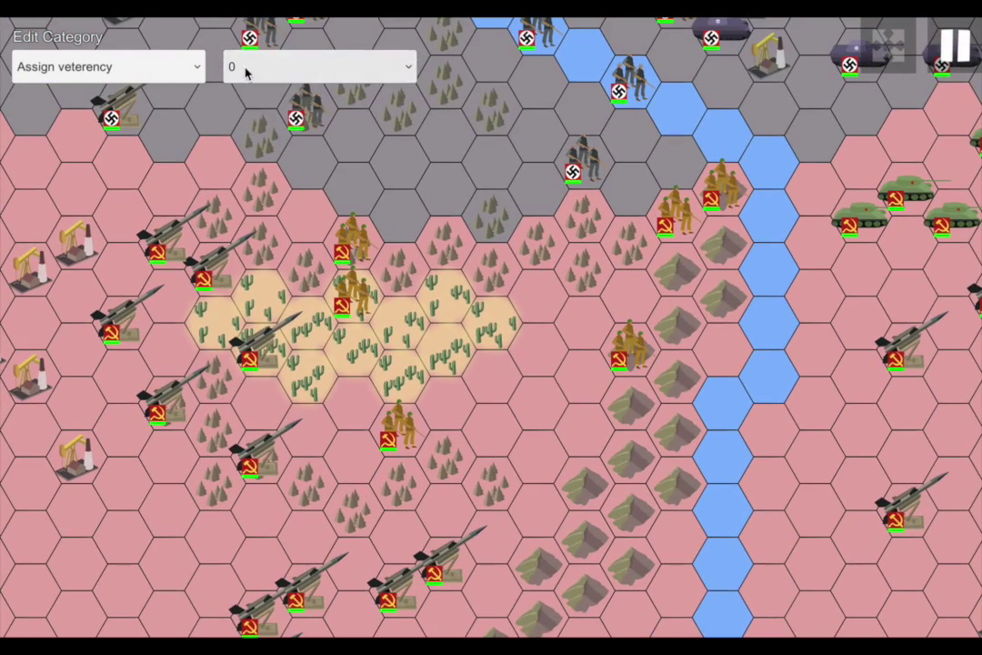
{"action": "left_click", "coordinate": [245, 72]}
{"action": "scroll", "coordinate": [256, 145], "scroll_direction": "down", "scroll_amount": 1}
{"action": "left_click", "coordinate": [248, 160]}
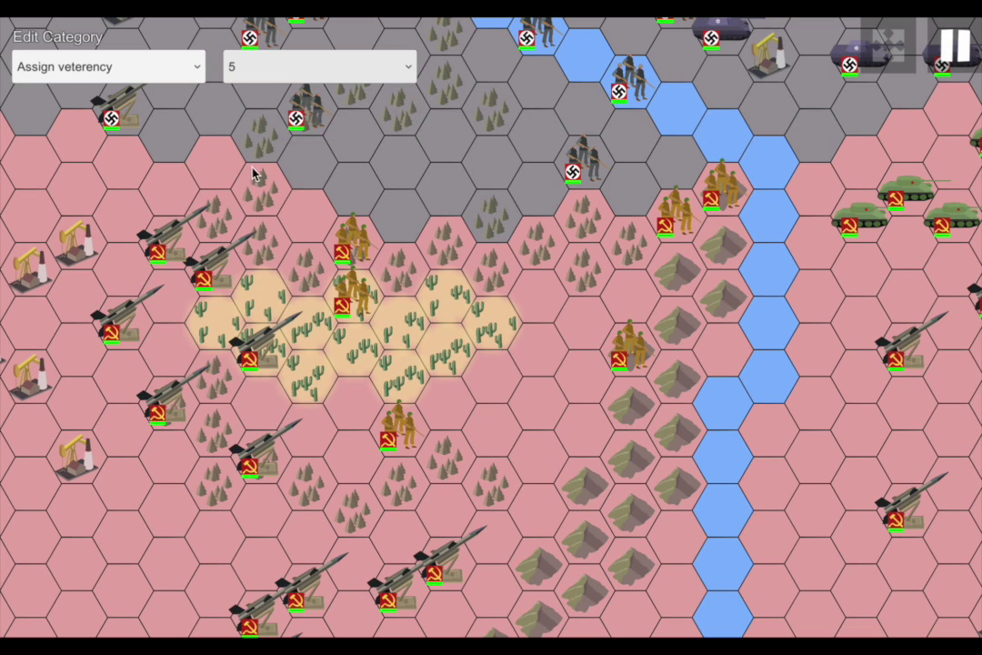
{"action": "left_click", "coordinate": [359, 251]}
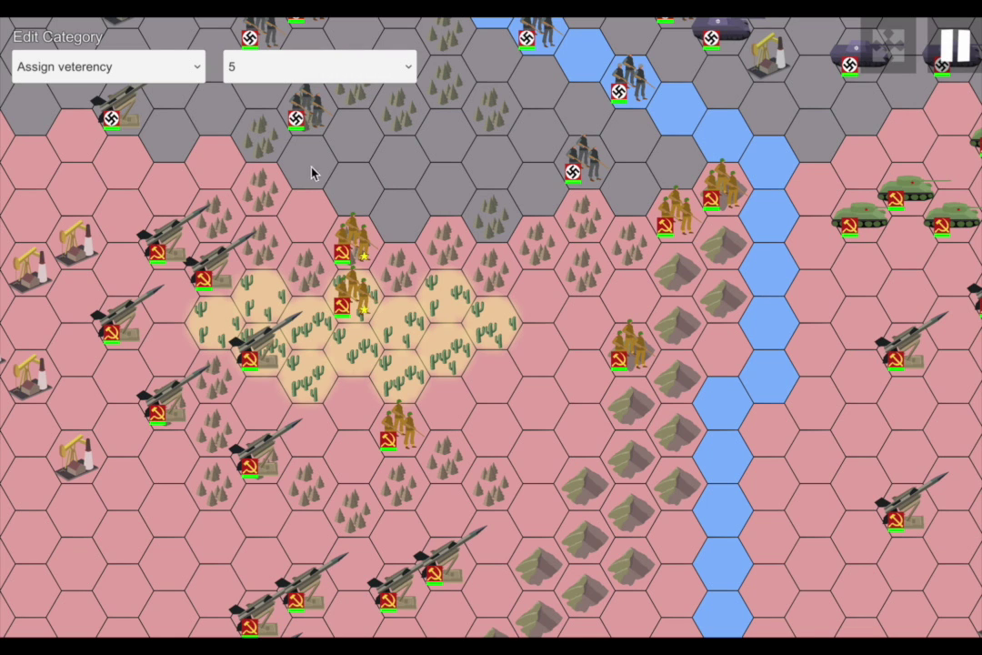
- Choose veterancy level 2 for the remaining infantry units
{"action": "left_click", "coordinate": [245, 68]}
{"action": "scroll", "coordinate": [255, 137], "scroll_direction": "up", "scroll_amount": 1}
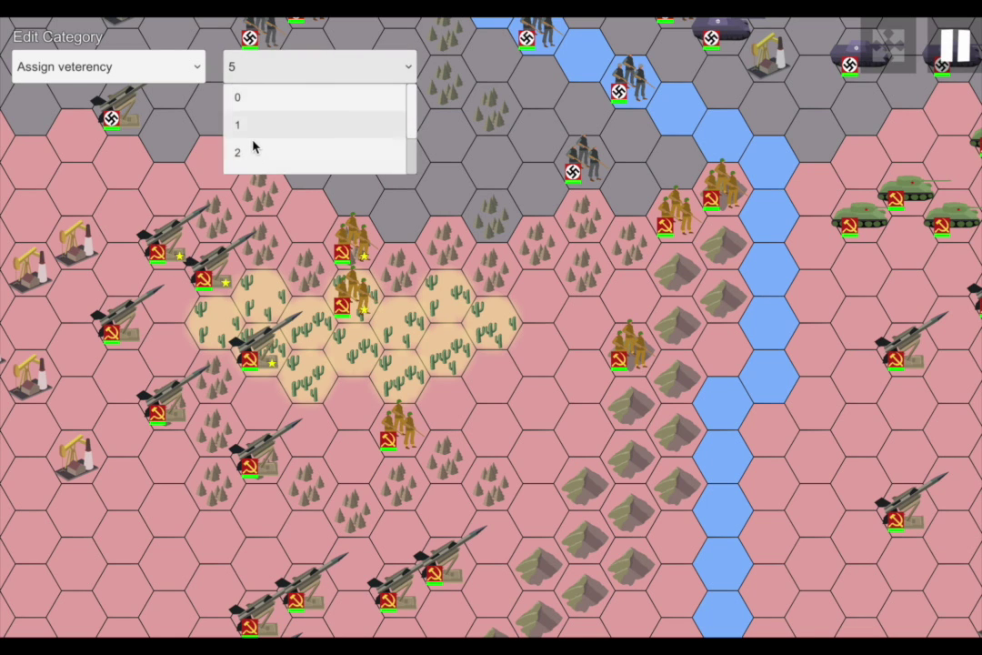
{"action": "left_click", "coordinate": [239, 151]}
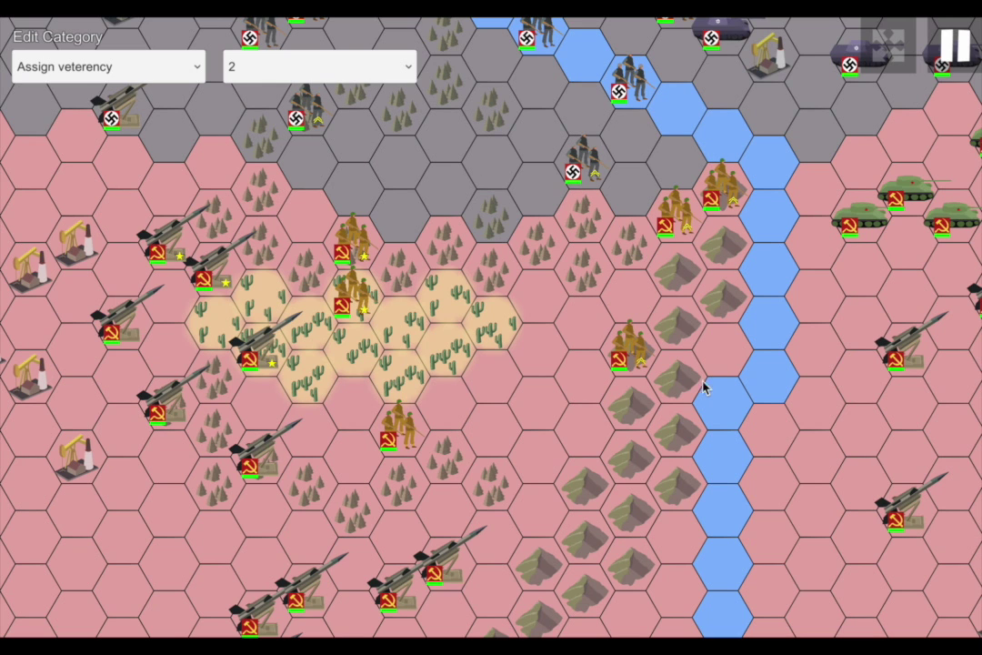
{"action": "left_click", "coordinate": [123, 69]}
- Assign unit size 3 to five infantry units, including north-west German and riverside Soviet ones
{"action": "scroll", "coordinate": [108, 121], "scroll_direction": "down", "scroll_amount": 2}
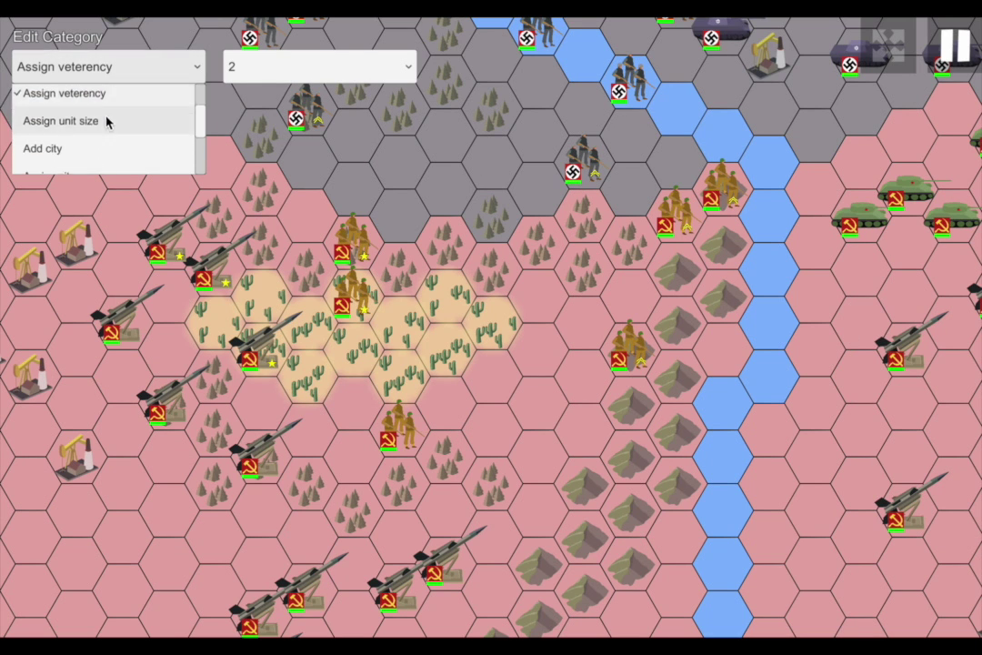
{"action": "left_click", "coordinate": [106, 134]}
{"action": "left_click", "coordinate": [263, 66]}
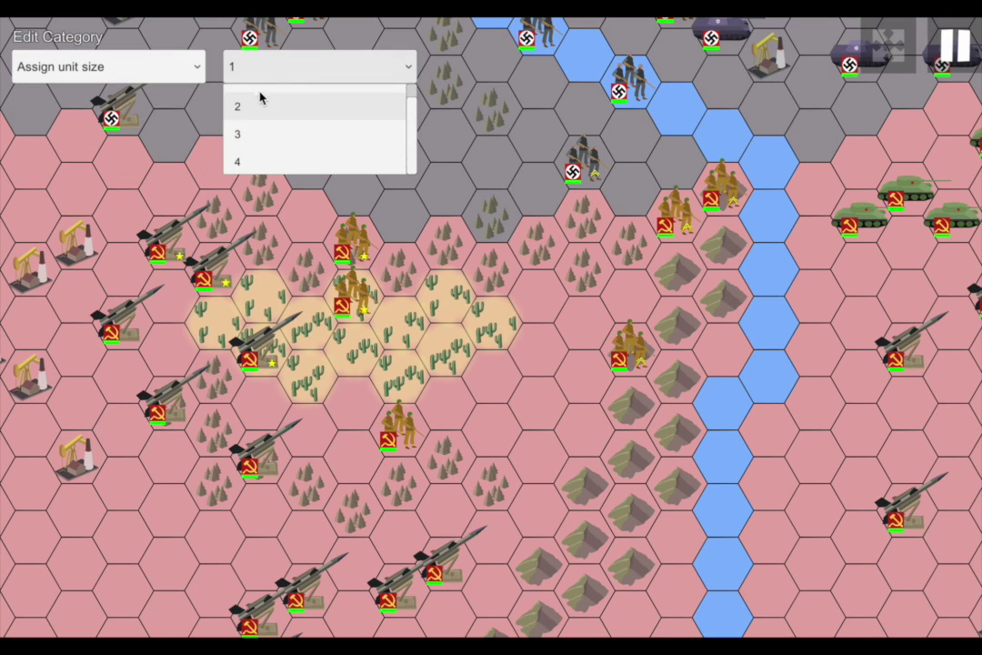
{"action": "left_click", "coordinate": [251, 137]}
{"action": "left_click", "coordinate": [330, 219]}
{"action": "left_click", "coordinate": [596, 165]}
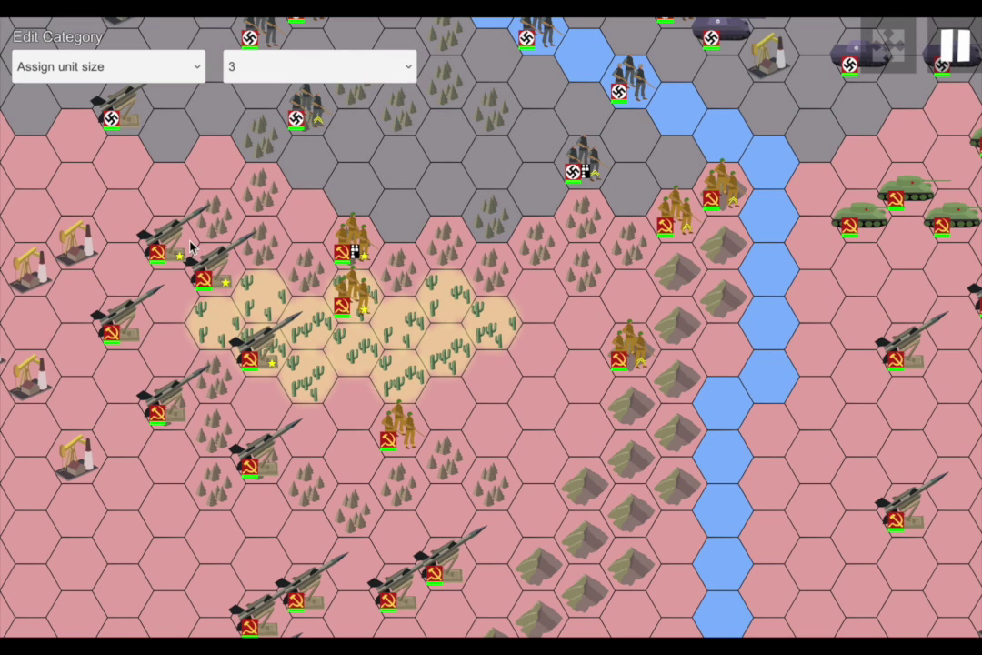
{"action": "left_click", "coordinate": [306, 102]}
{"action": "left_click", "coordinate": [712, 184]}
{"action": "left_click", "coordinate": [670, 220]}
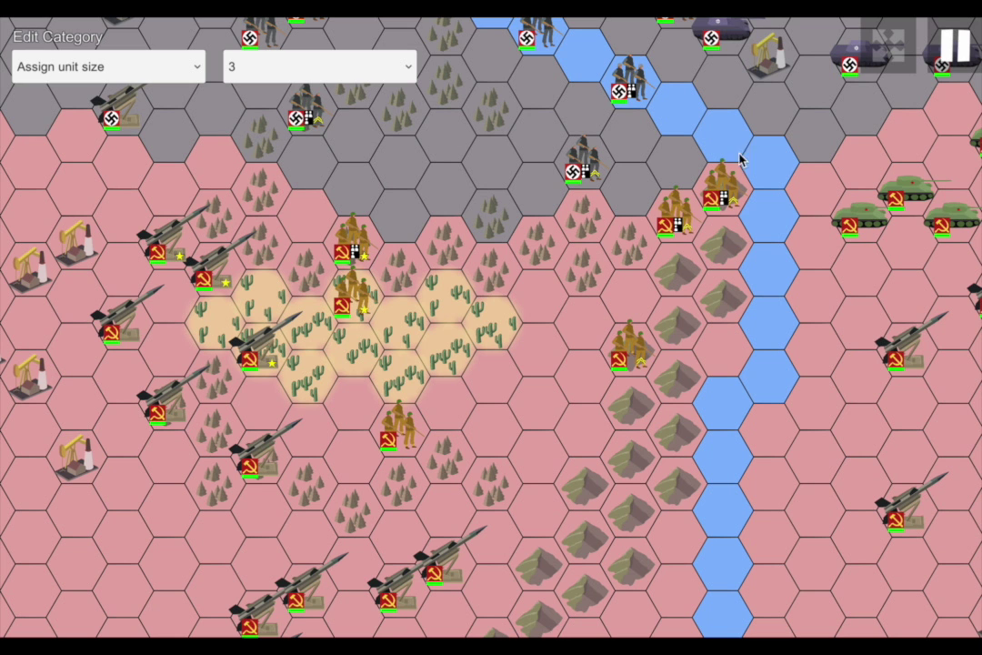
{"action": "left_click", "coordinate": [873, 62]}
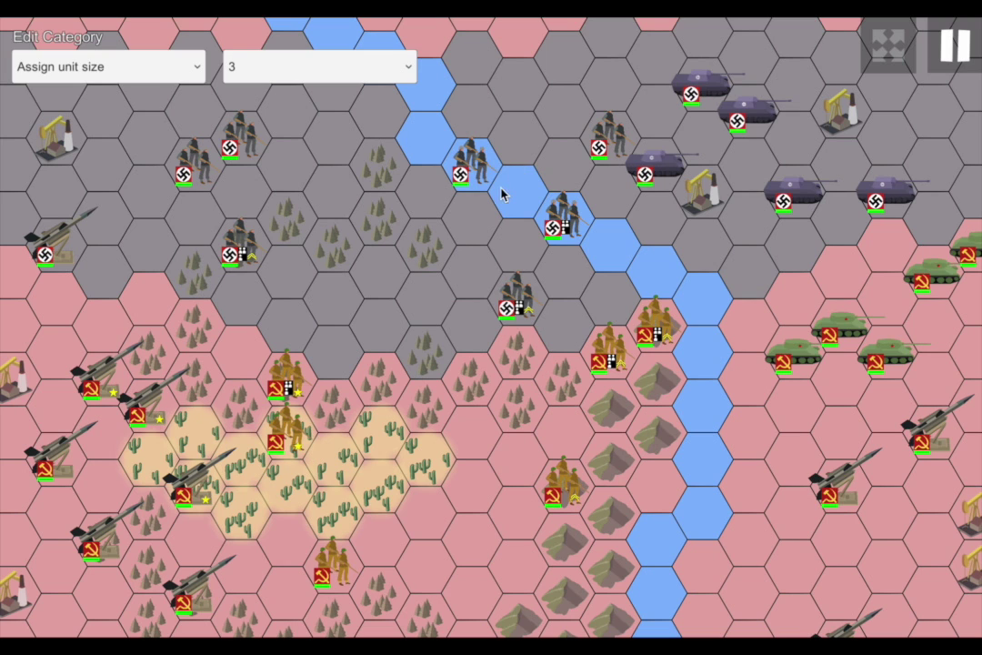
- Switch to Add city, zoom out, and place a city on the grey forest hex
{"action": "left_click", "coordinate": [193, 67]}
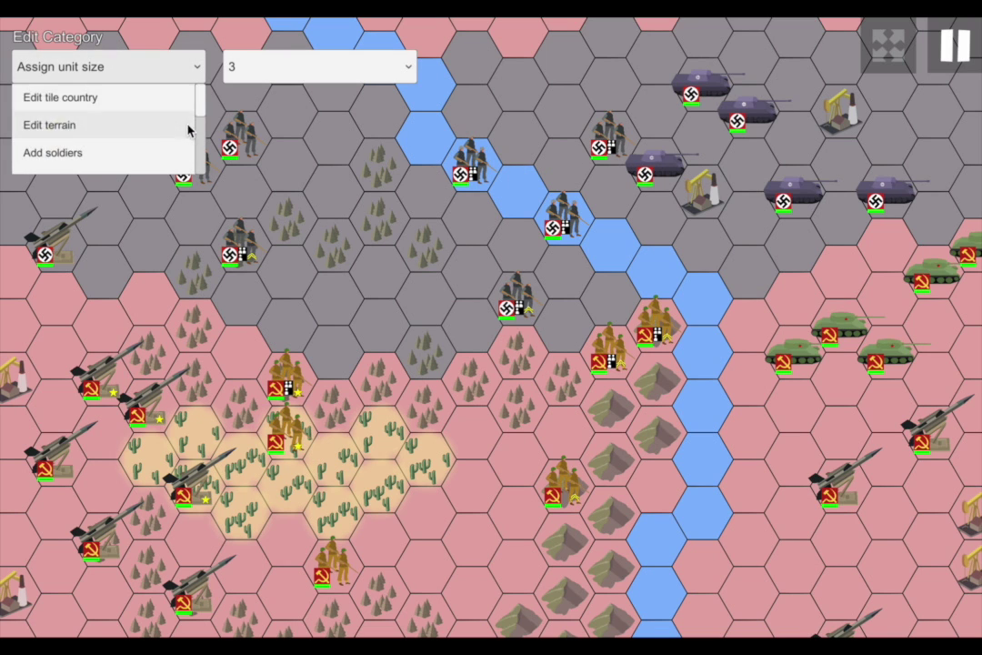
{"action": "scroll", "coordinate": [114, 137], "scroll_direction": "down", "scroll_amount": 4}
{"action": "left_click", "coordinate": [109, 132]}
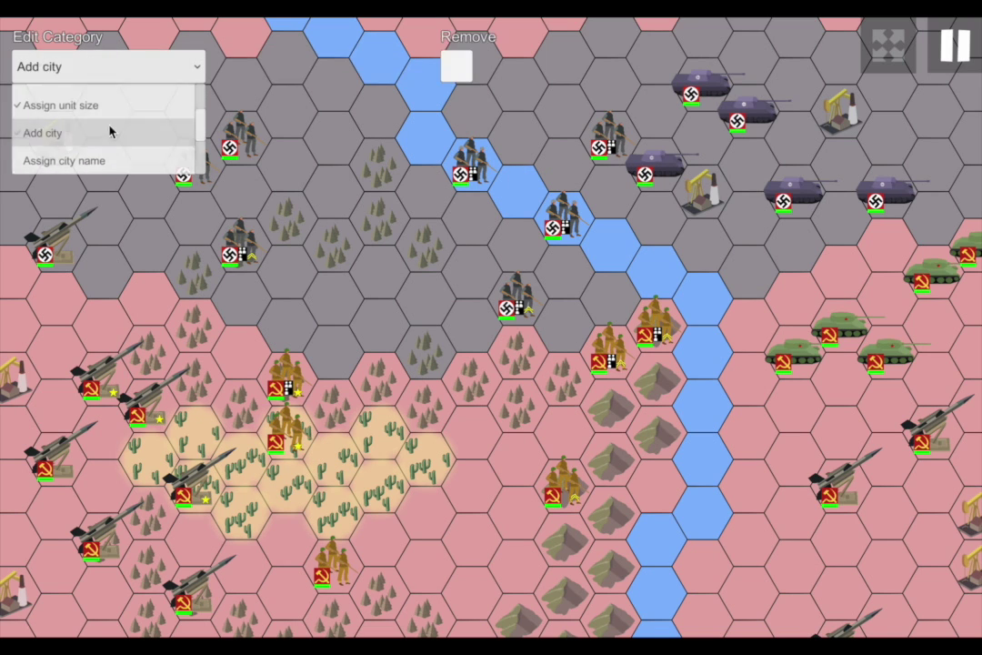
{"action": "left_click", "coordinate": [880, 63]}
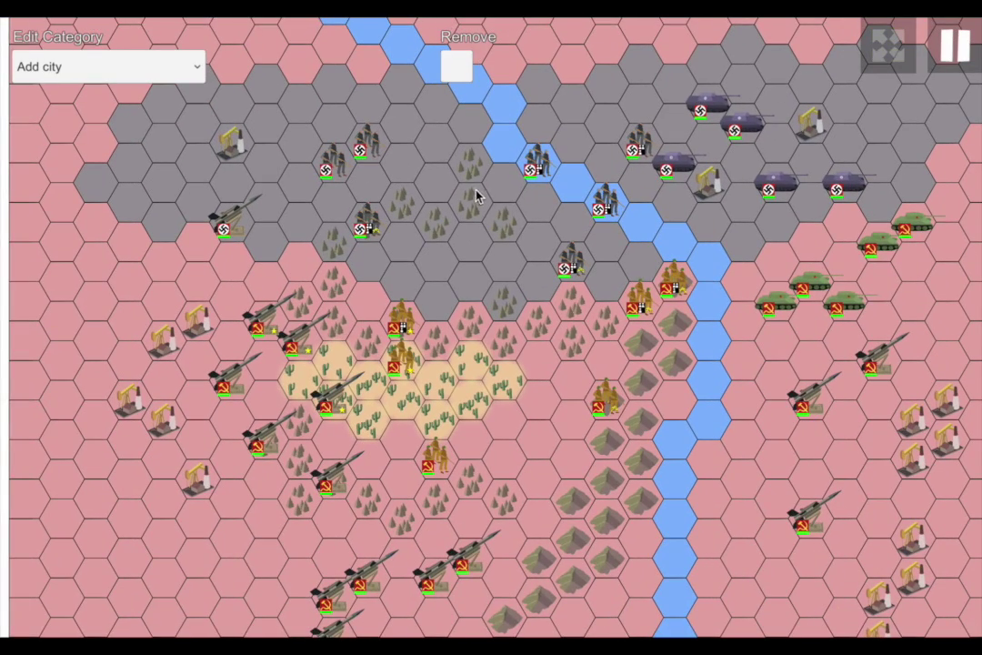
{"action": "left_click", "coordinate": [475, 195]}
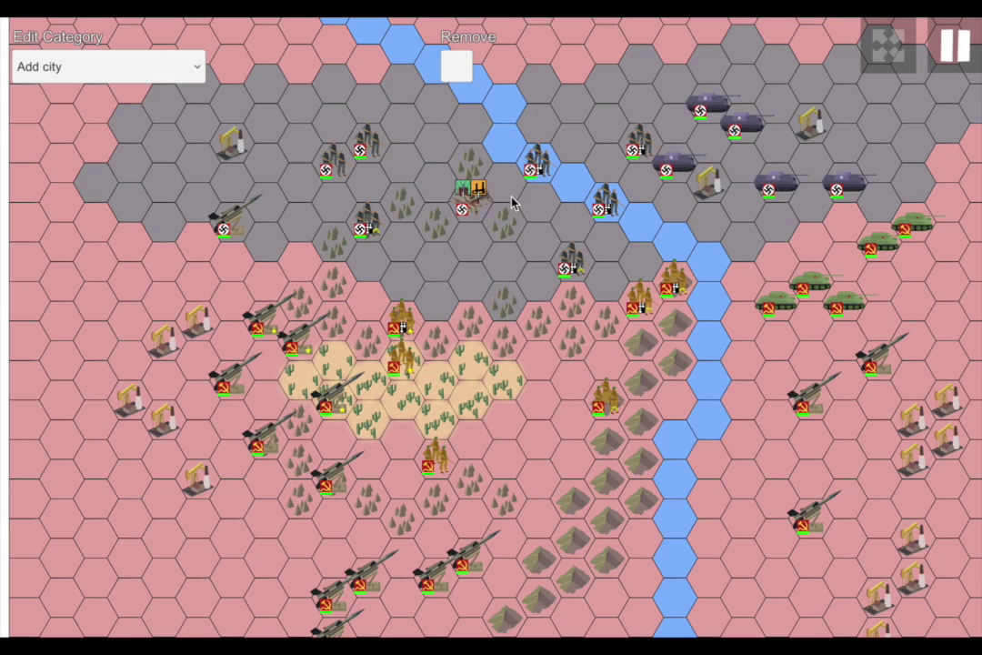
- Place cities on the German hexes in the north-east
{"action": "left_click", "coordinate": [683, 84]}
{"action": "left_click", "coordinate": [844, 63]}
{"action": "left_click", "coordinate": [858, 139]}
{"action": "left_click", "coordinate": [883, 117]}
{"action": "left_click", "coordinate": [878, 157]}
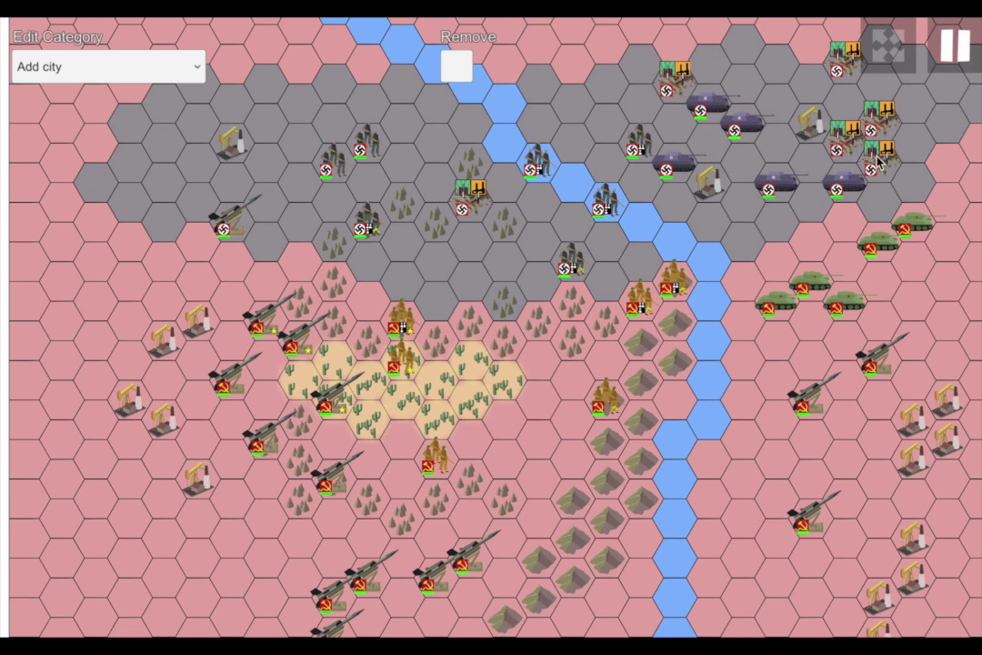
- Place cities along the front above the desert and two Soviet cities on the western front
{"action": "left_click", "coordinate": [470, 355]}
{"action": "left_click", "coordinate": [538, 354]}
{"action": "left_click", "coordinate": [505, 295]}
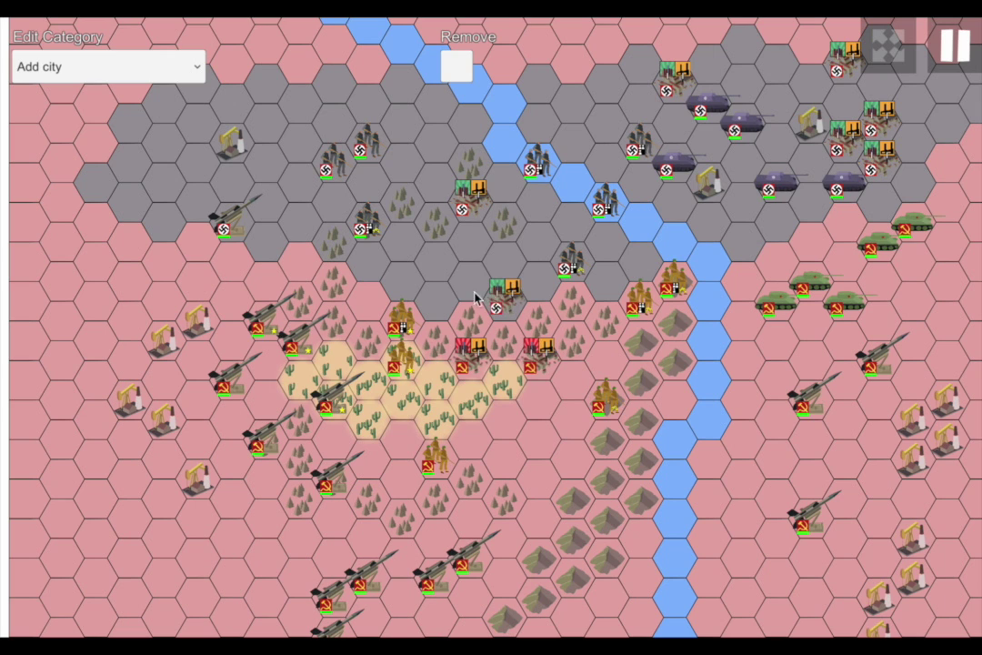
{"action": "left_click", "coordinate": [470, 273]}
{"action": "left_click", "coordinate": [436, 256]}
{"action": "left_click", "coordinate": [339, 271]}
{"action": "left_click", "coordinate": [303, 263]}
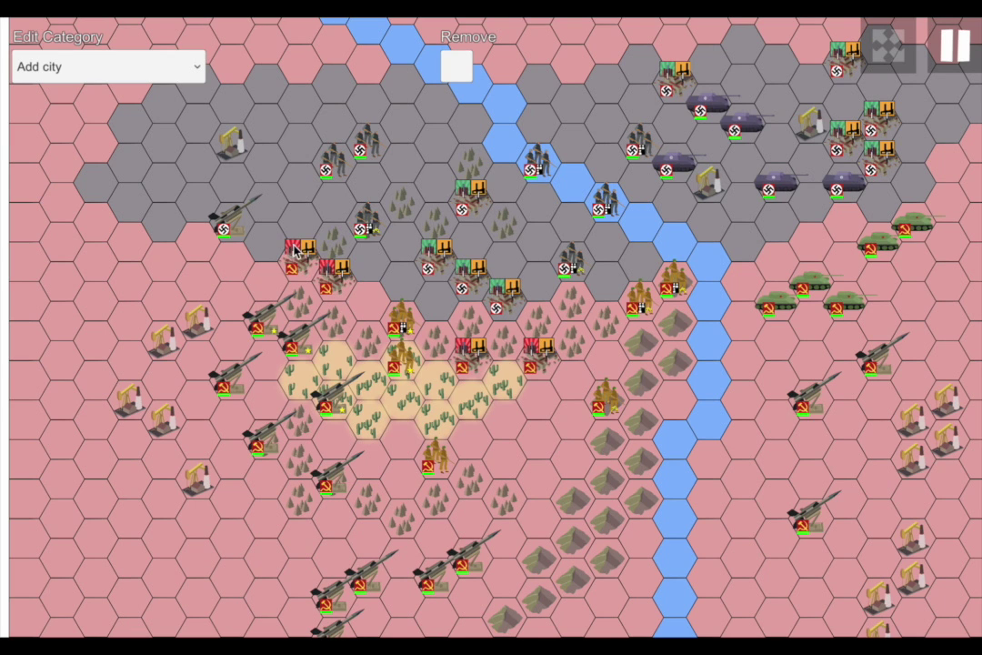
- Add a city on the top-edge hex and zoom the map back in
{"action": "left_click", "coordinate": [918, 33]}
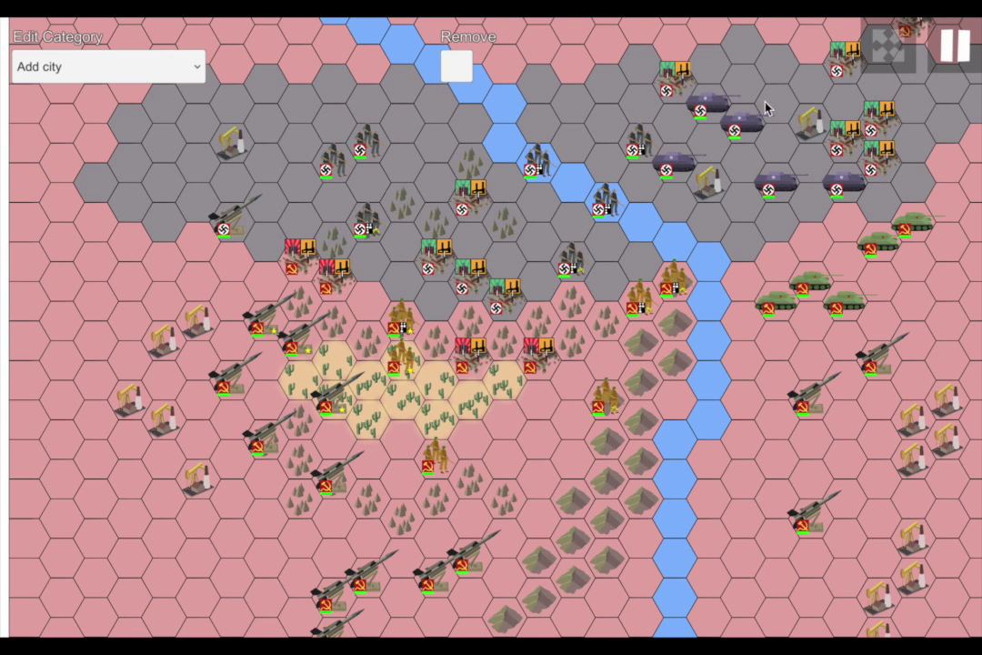
{"action": "left_click", "coordinate": [896, 47]}
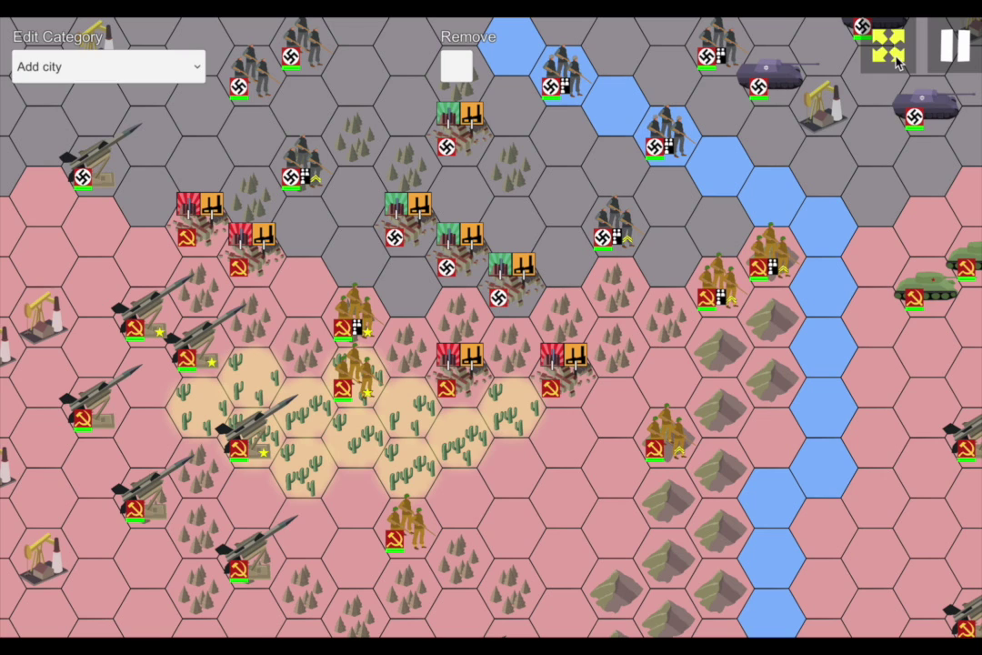
{"action": "left_click", "coordinate": [41, 65]}
- Use Assign city name to name the Soviet city and its neighbouring cities 'Moscow'
{"action": "scroll", "coordinate": [91, 137], "scroll_direction": "down", "scroll_amount": 1}
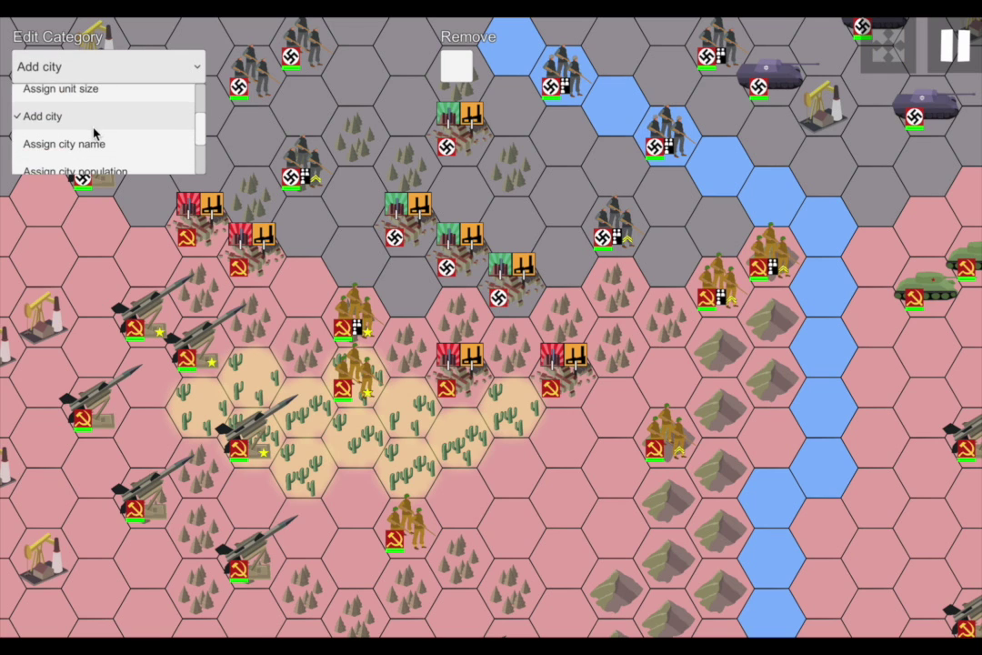
{"action": "left_click", "coordinate": [93, 141]}
{"action": "left_click", "coordinate": [98, 111]}
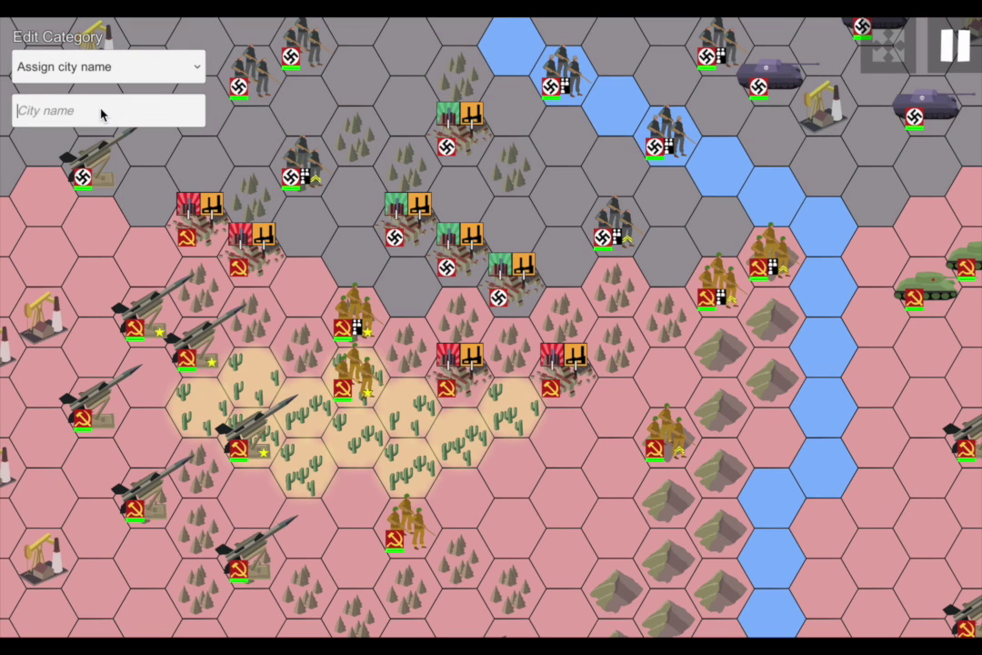
{"action": "type", "text": "Moscow"}
{"action": "left_click", "coordinate": [462, 396]}
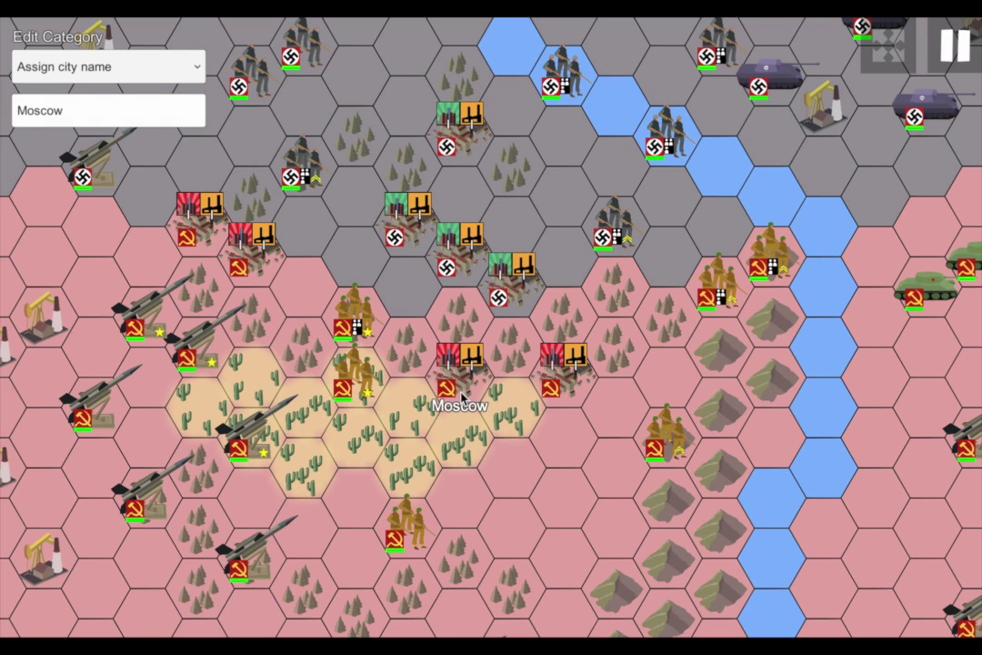
{"action": "mouse_move", "coordinate": [545, 382]}
{"action": "left_mouse_down"}
{"action": "mouse_move", "coordinate": [496, 296]}
{"action": "mouse_move", "coordinate": [350, 255]}
{"action": "left_mouse_up"}
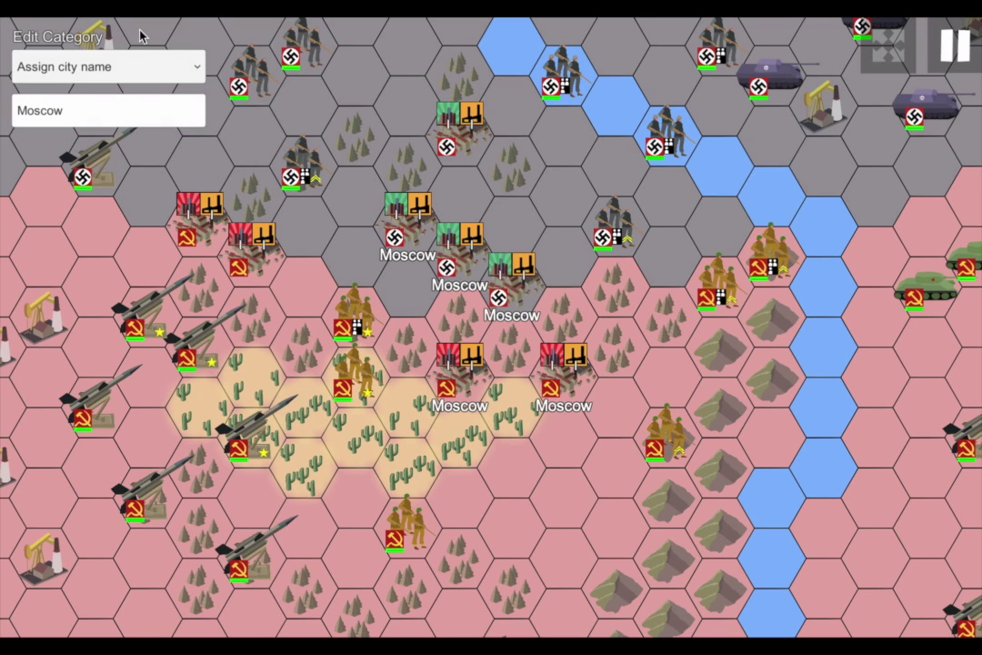
- Switch the editing category to Edit tile country and adjust the map view
{"action": "left_click", "coordinate": [136, 66]}
{"action": "left_click", "coordinate": [118, 96]}
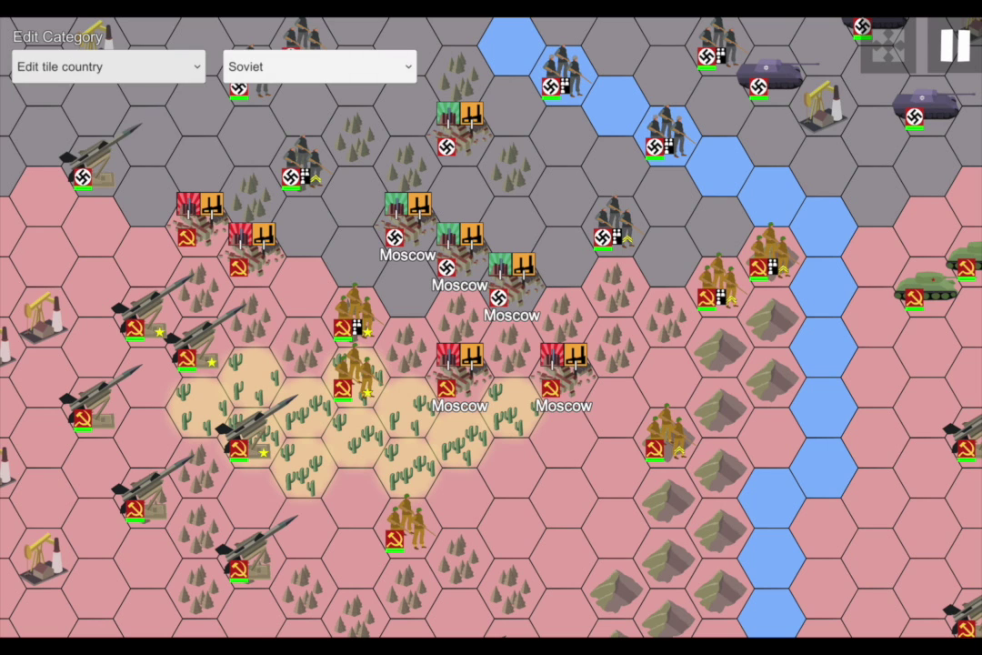
{"action": "left_click", "coordinate": [907, 41]}
{"action": "left_click", "coordinate": [47, 71]}
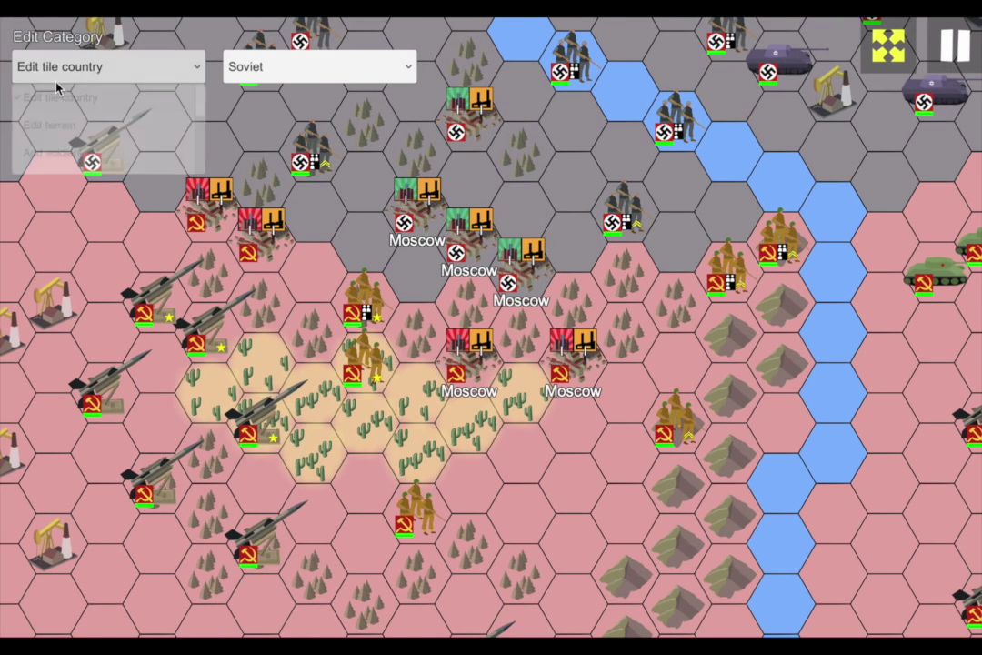
{"action": "scroll", "coordinate": [101, 109], "scroll_direction": "down", "scroll_amount": 3}
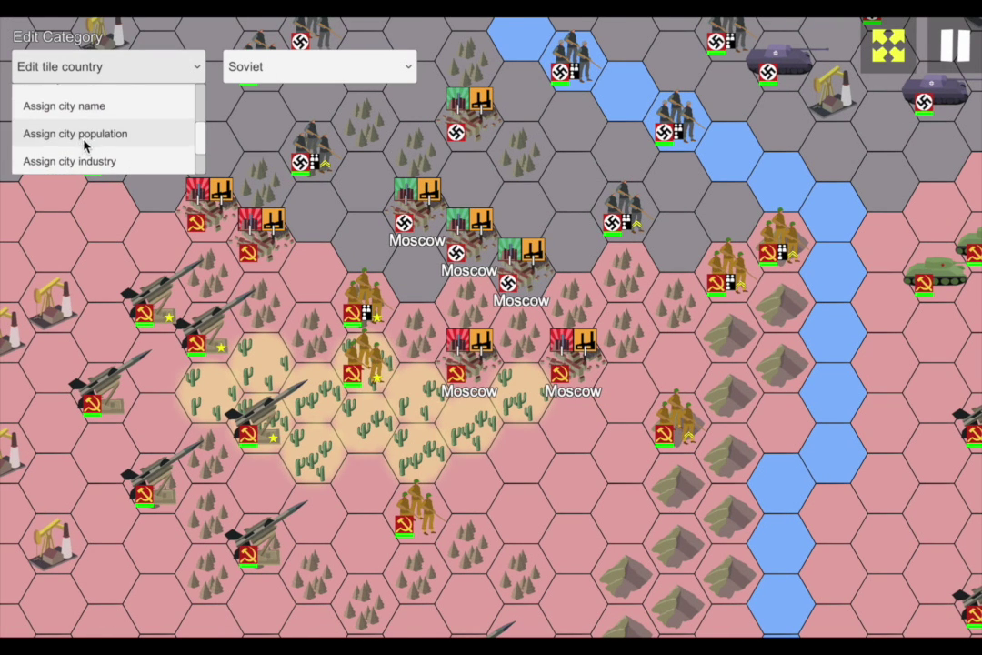
- Choose Assign city population and set the population value to 3
{"action": "scroll", "coordinate": [73, 137], "scroll_direction": "down", "scroll_amount": 1}
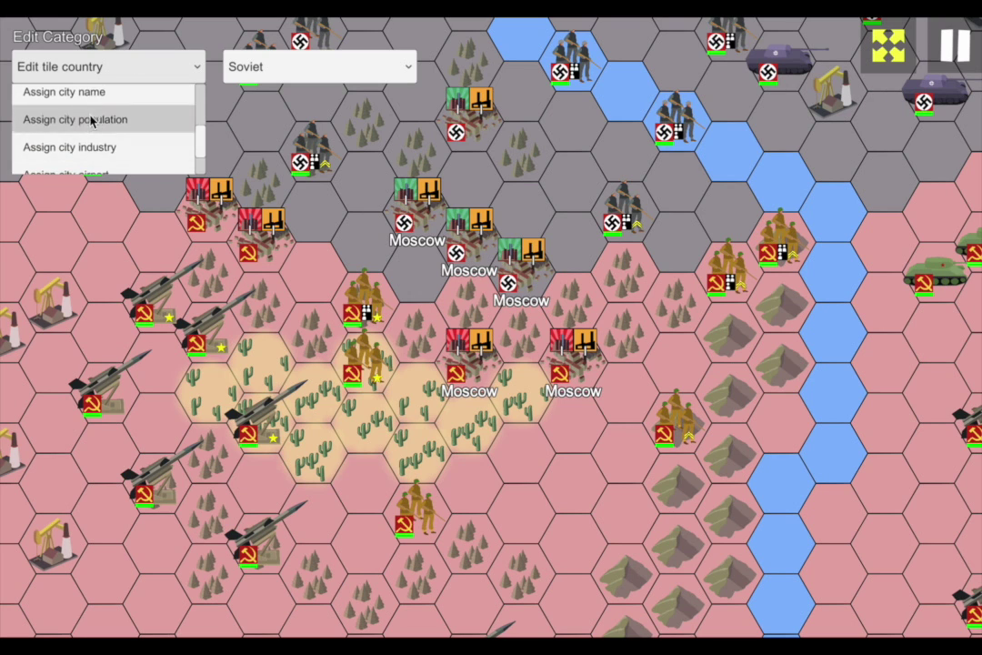
{"action": "left_click", "coordinate": [70, 135]}
{"action": "left_click", "coordinate": [310, 66]}
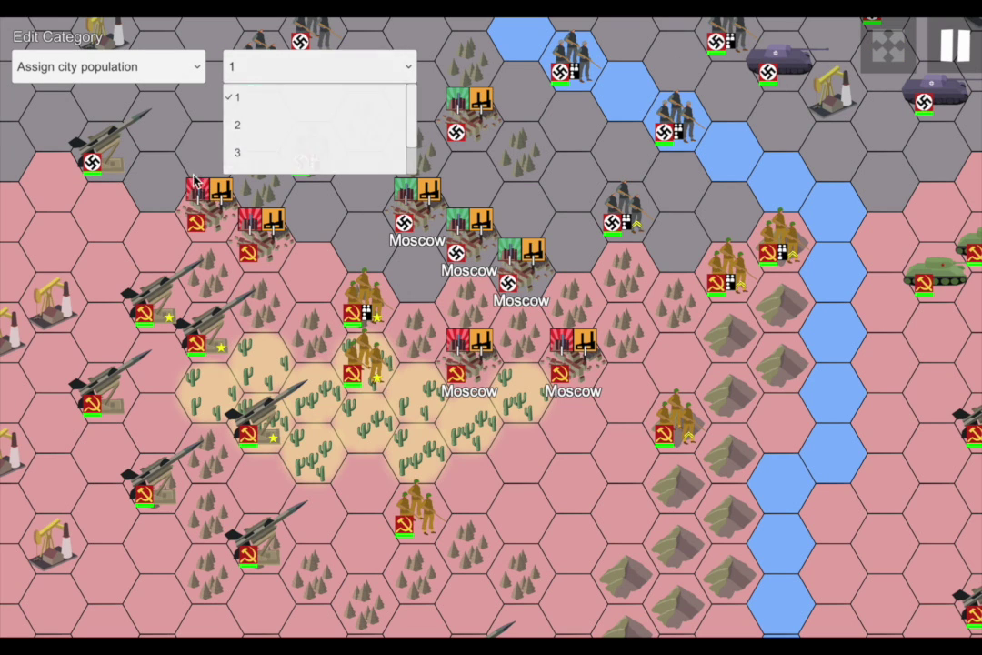
{"action": "left_click", "coordinate": [300, 97]}
{"action": "left_click", "coordinate": [252, 72]}
{"action": "scroll", "coordinate": [259, 146], "scroll_direction": "down", "scroll_amount": 1}
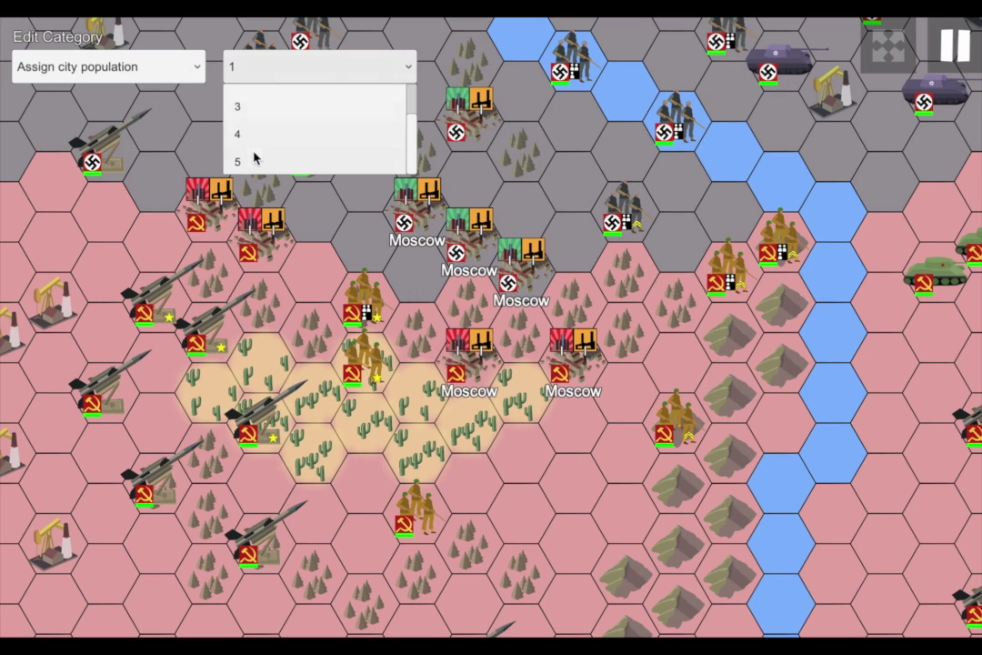
{"action": "left_click", "coordinate": [267, 109]}
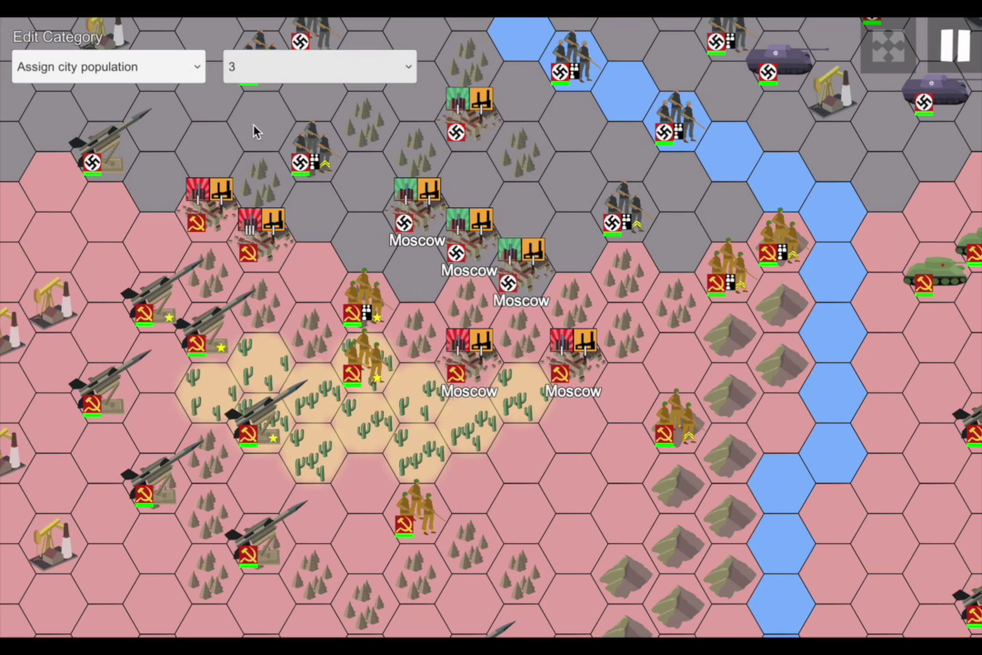
{"action": "left_click", "coordinate": [121, 67]}
{"action": "scroll", "coordinate": [135, 123], "scroll_direction": "down", "scroll_amount": 2}
{"action": "left_click", "coordinate": [145, 87]}
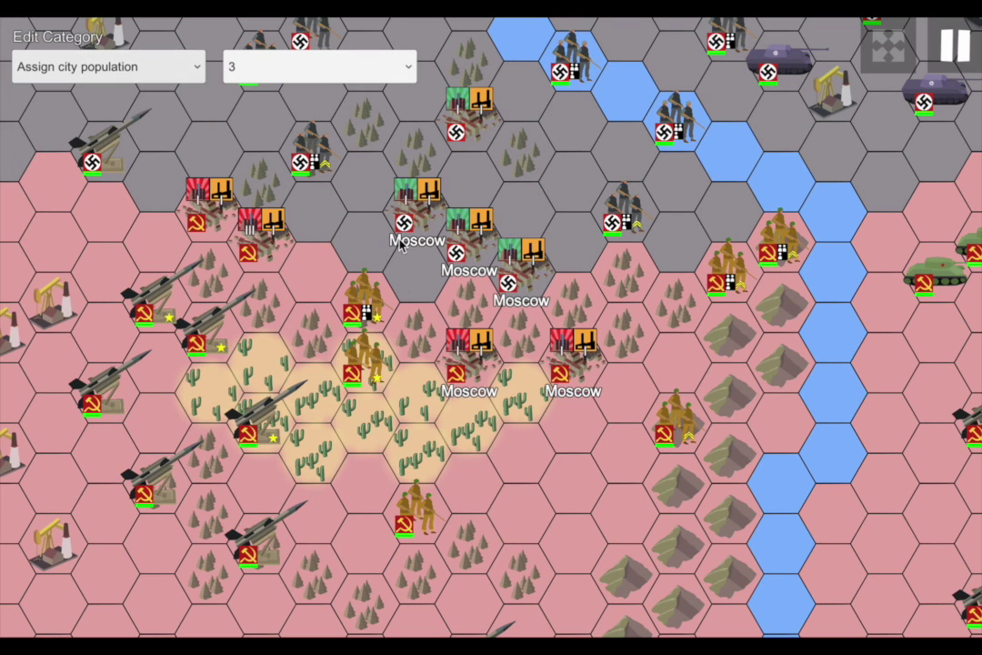
- Give the two western Soviet cities and one Moscow tile industry level IV
{"action": "left_click", "coordinate": [136, 71]}
{"action": "scroll", "coordinate": [114, 109], "scroll_direction": "down", "scroll_amount": 3}
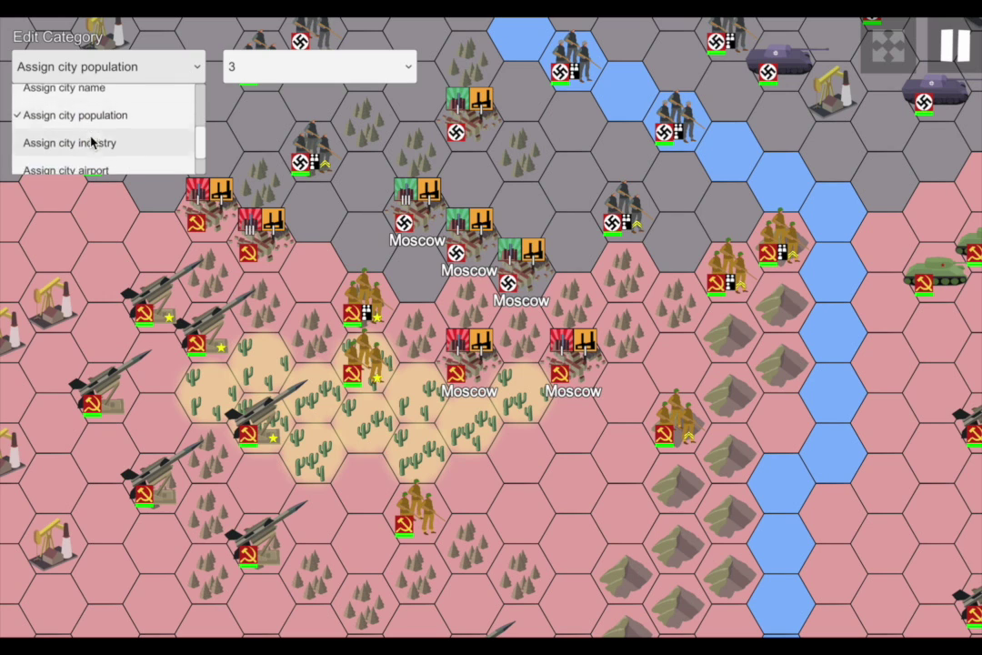
{"action": "left_click", "coordinate": [88, 140]}
{"action": "left_click", "coordinate": [225, 65]}
{"action": "scroll", "coordinate": [270, 124], "scroll_direction": "down", "scroll_amount": 2}
{"action": "left_click", "coordinate": [274, 160]}
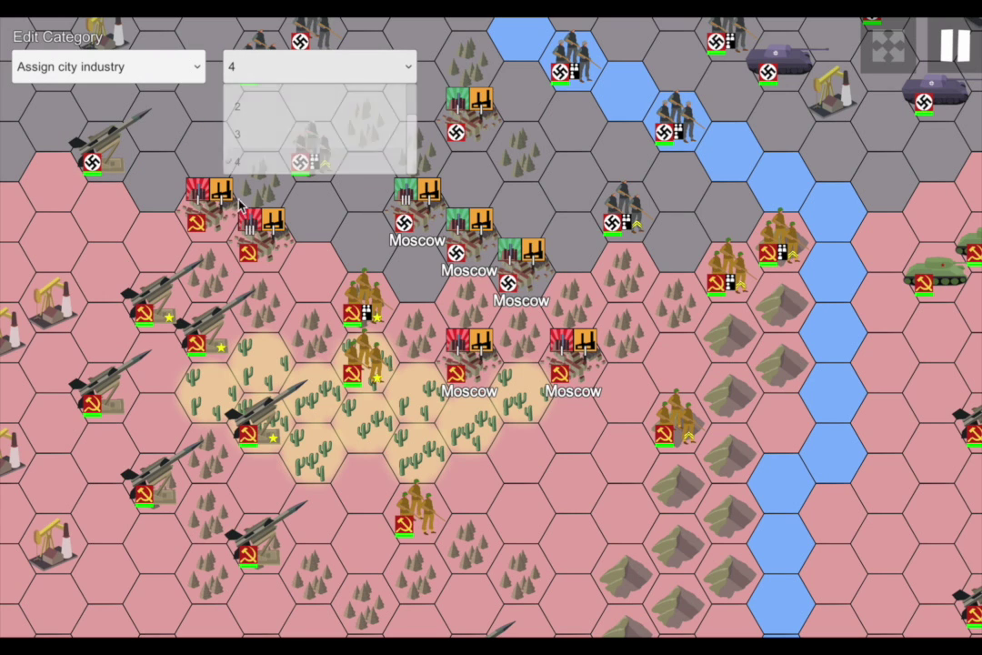
{"action": "left_click", "coordinate": [204, 177]}
{"action": "left_click", "coordinate": [263, 241]}
{"action": "left_click", "coordinate": [438, 356]}
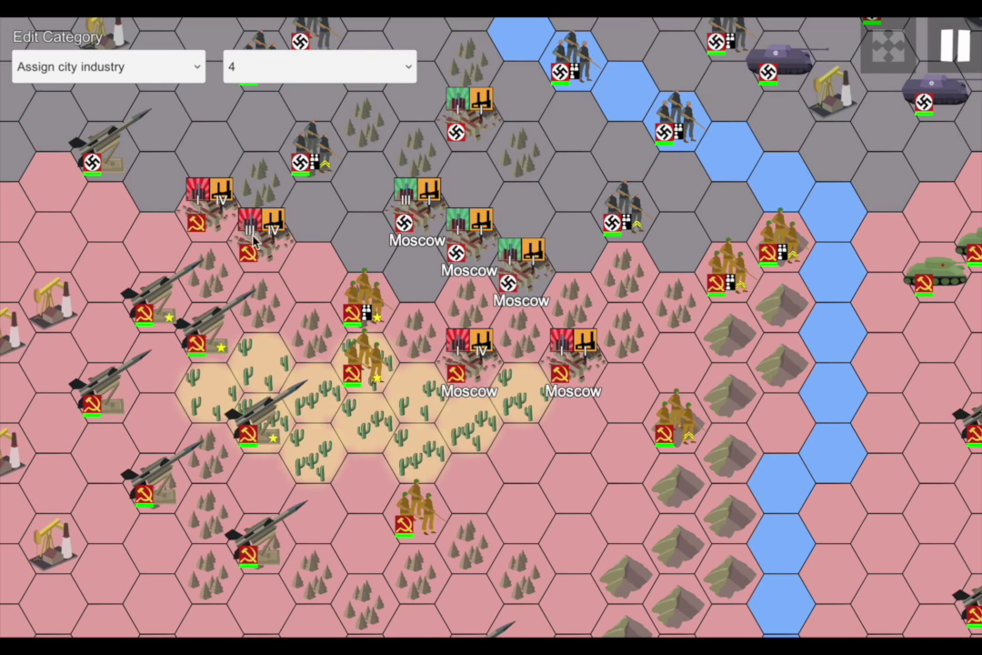
{"action": "left_click", "coordinate": [100, 67]}
- With Assign city airport at level 2, add level II airports to two Moscow tiles
{"action": "scroll", "coordinate": [109, 125], "scroll_direction": "down", "scroll_amount": 3}
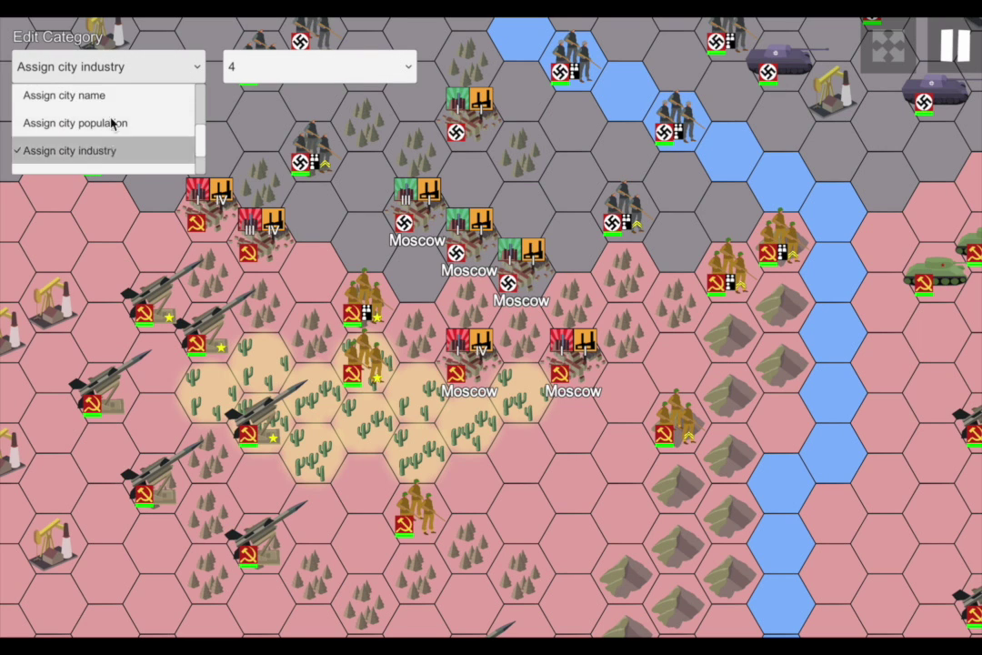
{"action": "left_click", "coordinate": [103, 137]}
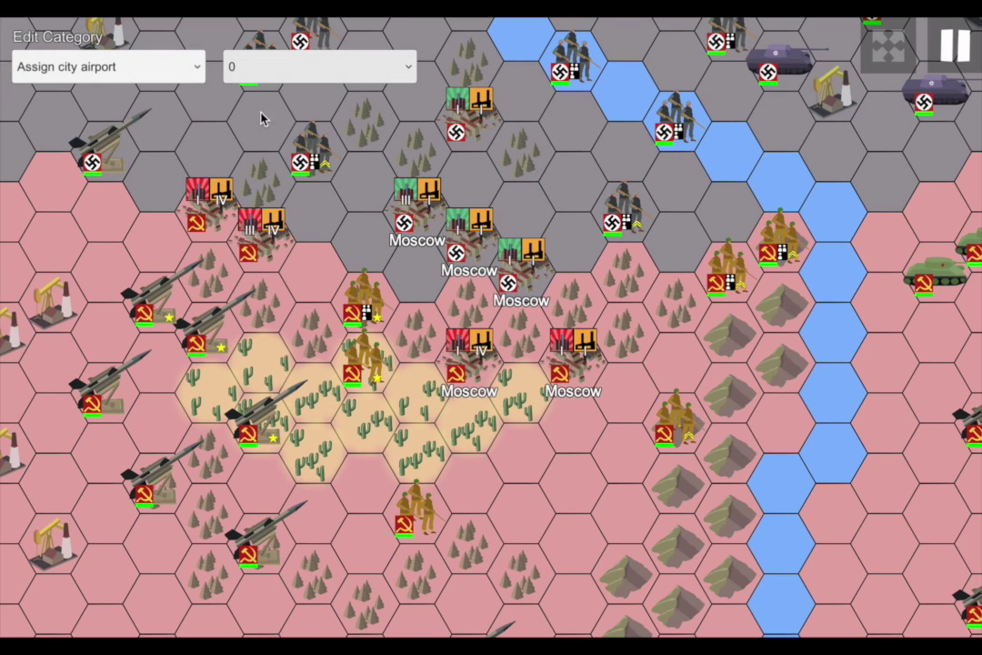
{"action": "left_click", "coordinate": [273, 66]}
{"action": "left_click", "coordinate": [273, 152]}
{"action": "left_click", "coordinate": [537, 264]}
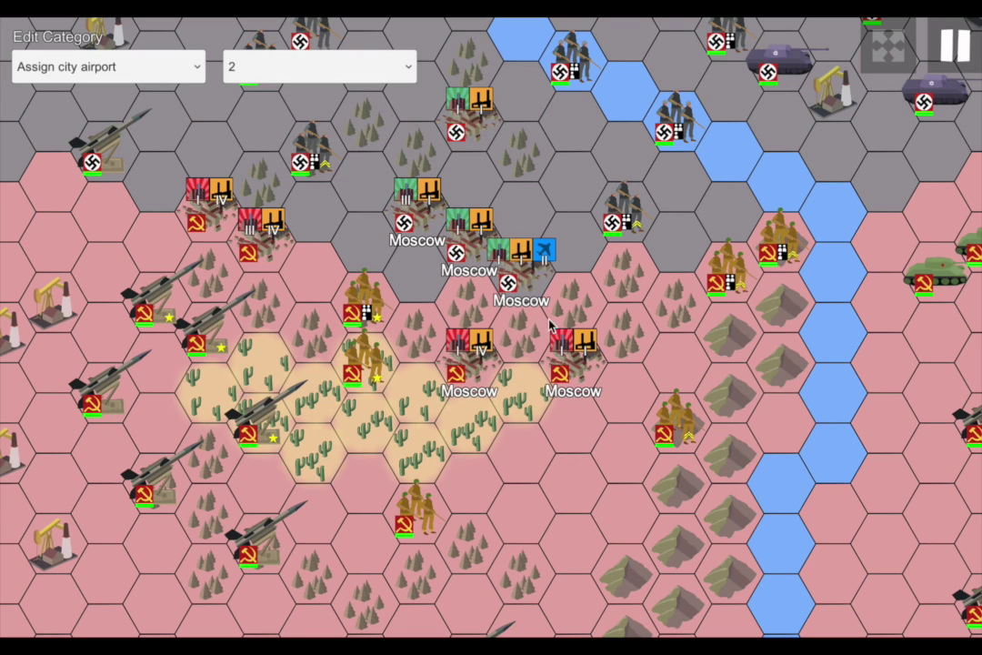
{"action": "left_click", "coordinate": [582, 354]}
{"action": "left_click", "coordinate": [157, 69]}
{"action": "scroll", "coordinate": [136, 100], "scroll_direction": "down", "scroll_amount": 4}
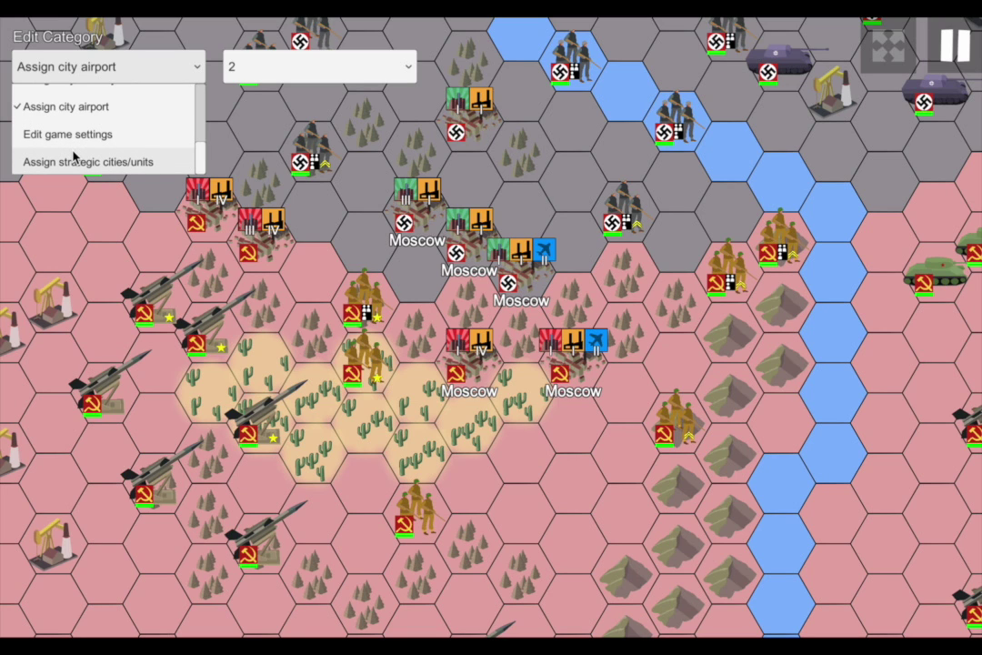
- Open Edit game settings and keep Soviet as the player country
{"action": "left_click", "coordinate": [67, 140]}
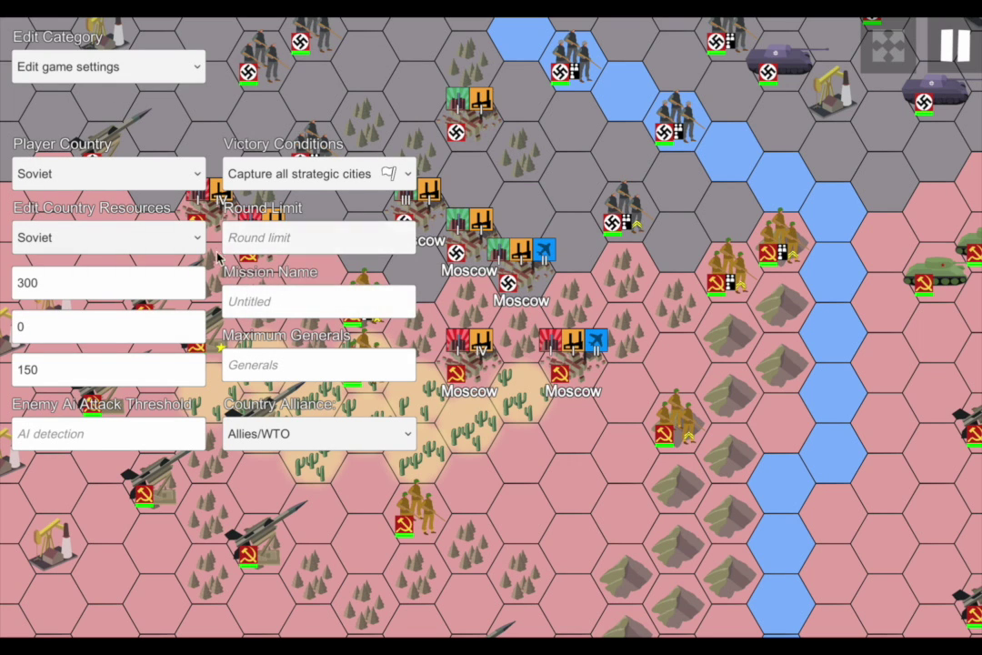
{"action": "left_click", "coordinate": [78, 177]}
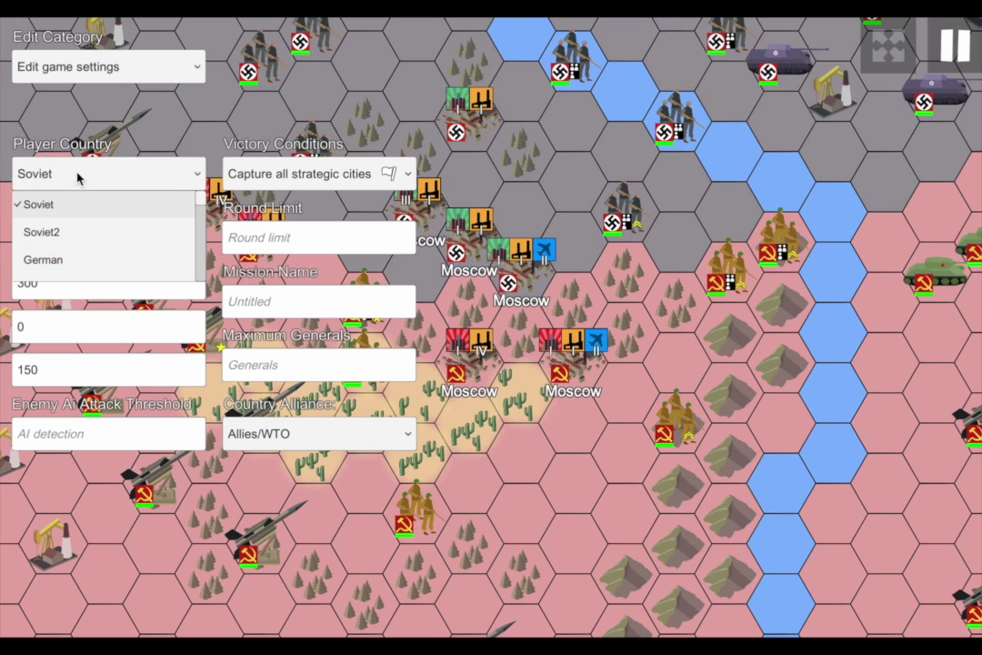
{"action": "left_click", "coordinate": [69, 193]}
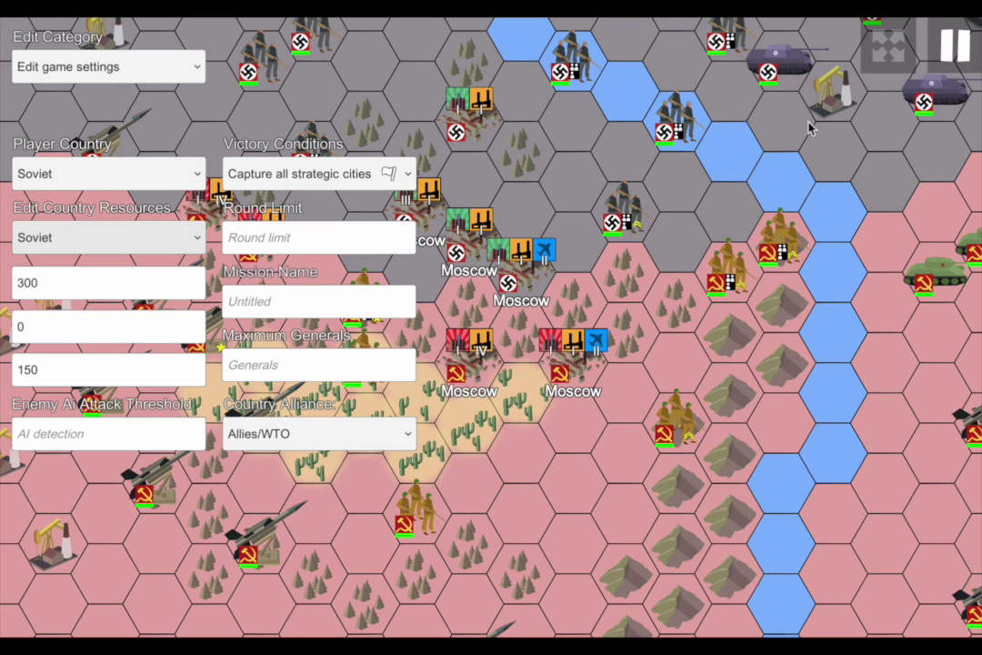
{"action": "left_click", "coordinate": [887, 44]}
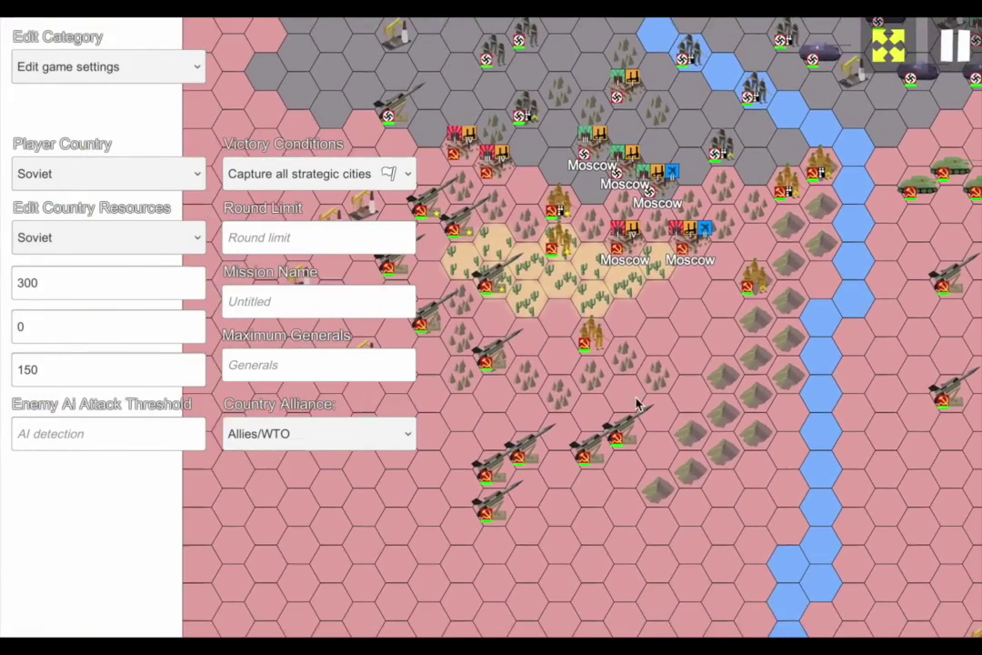
- Check the Soviet resource amounts 300, 0 and 150
{"action": "double_click", "coordinate": [65, 284]}
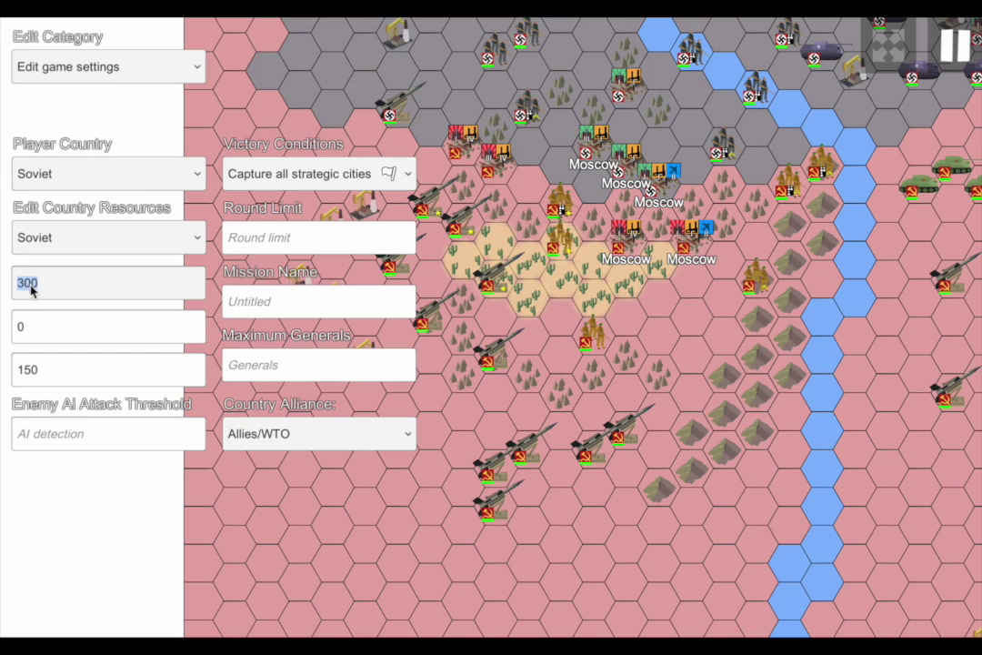
{"action": "double_click", "coordinate": [34, 331]}
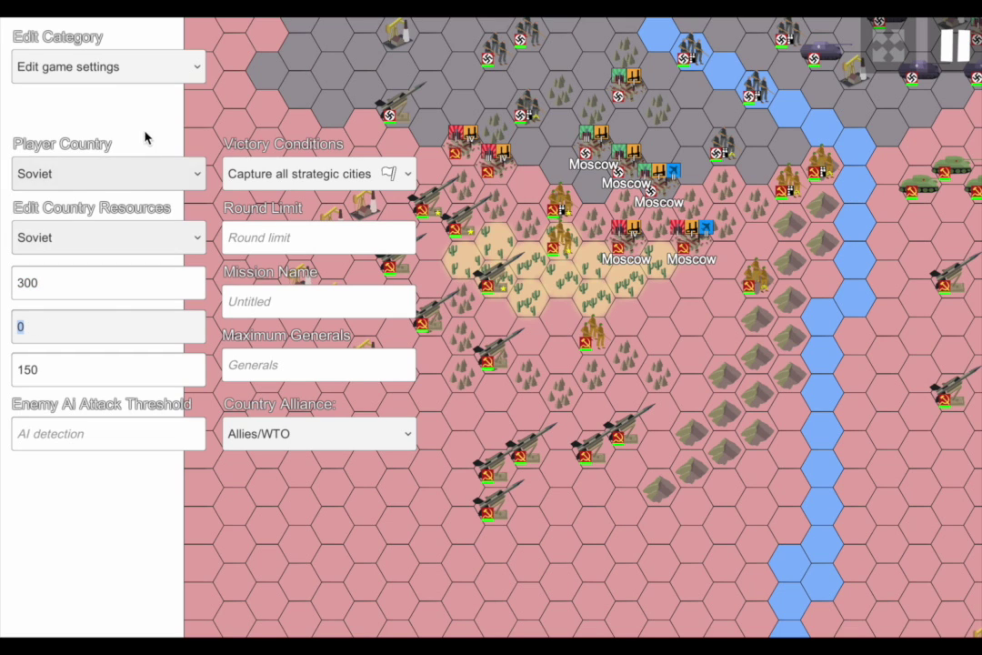
{"action": "double_click", "coordinate": [36, 373]}
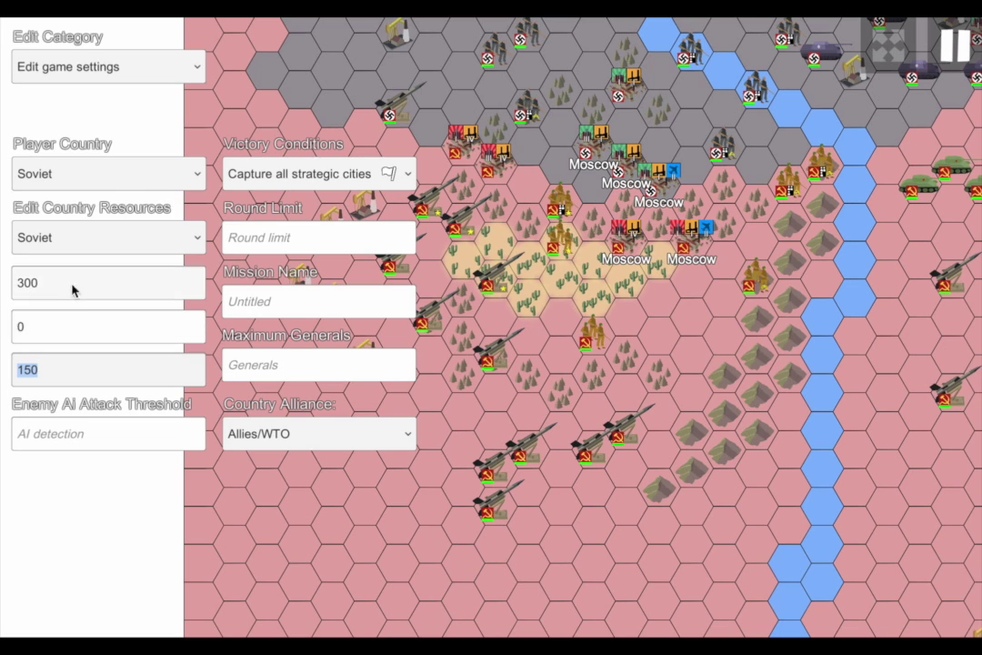
{"action": "left_click", "coordinate": [289, 300]}
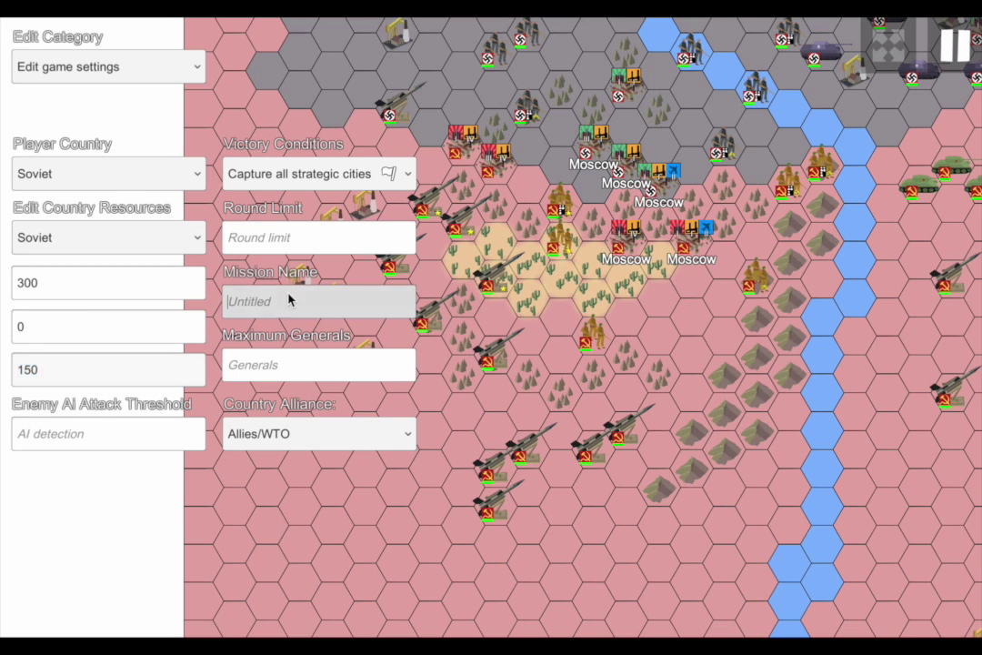
{"action": "left_click", "coordinate": [266, 238]}
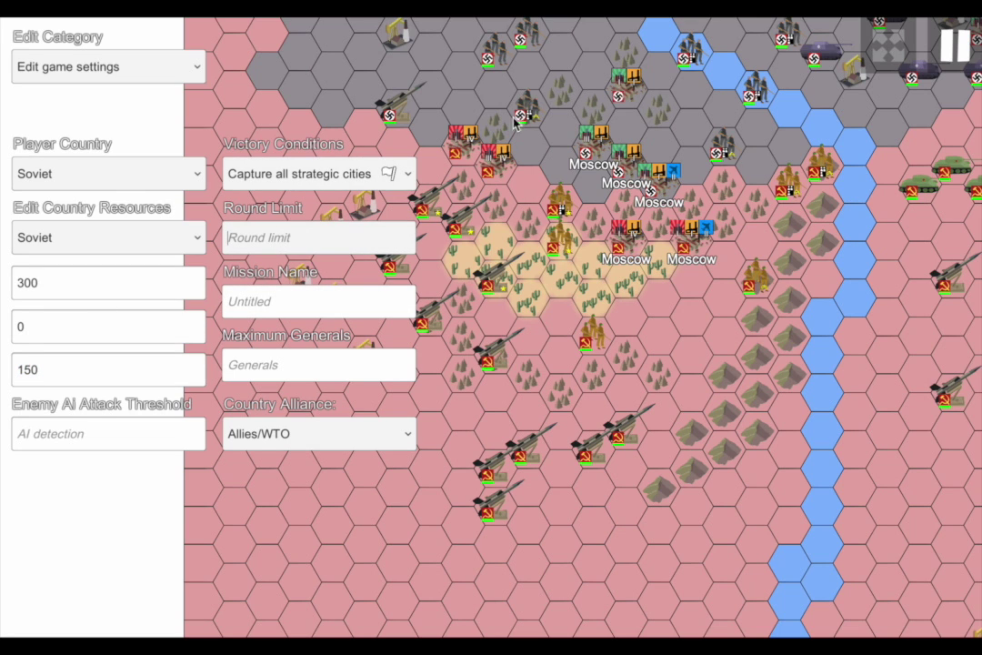
{"action": "left_click", "coordinate": [297, 182]}
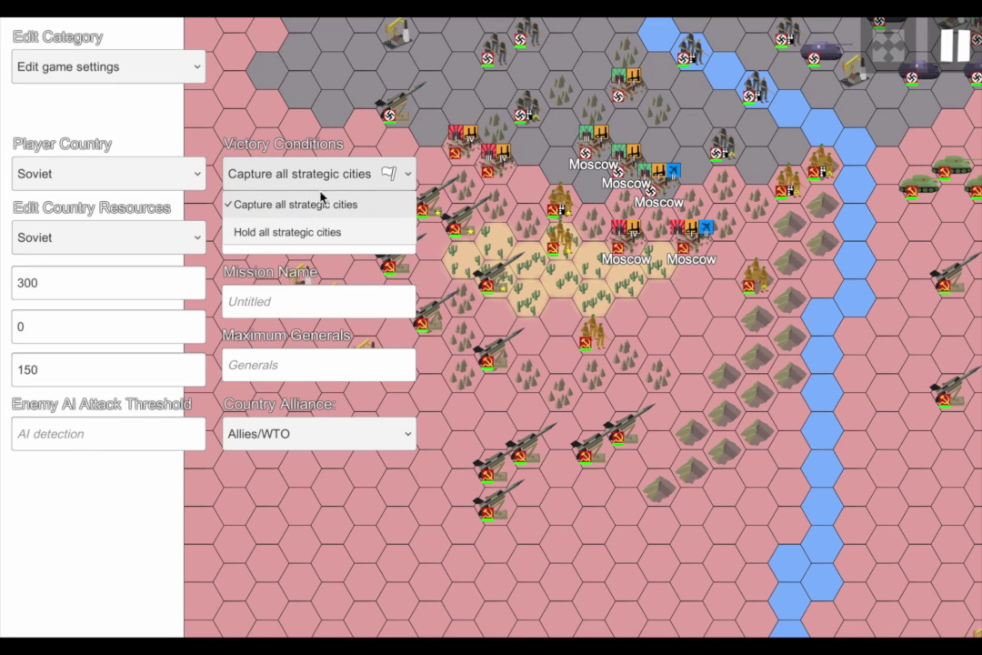
{"action": "left_click", "coordinate": [310, 205]}
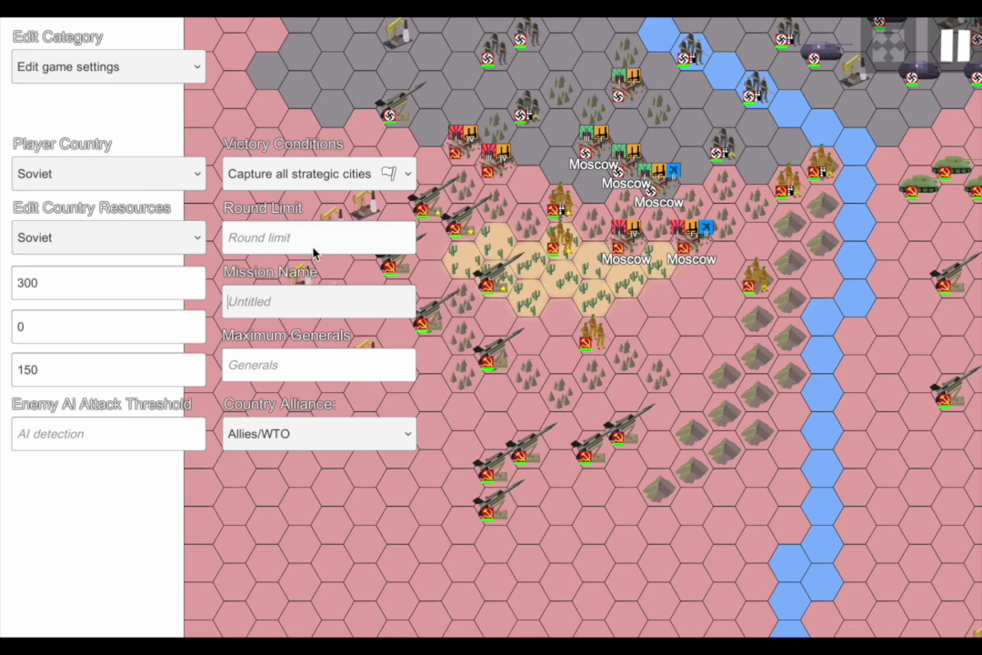
{"action": "left_click", "coordinate": [278, 251]}
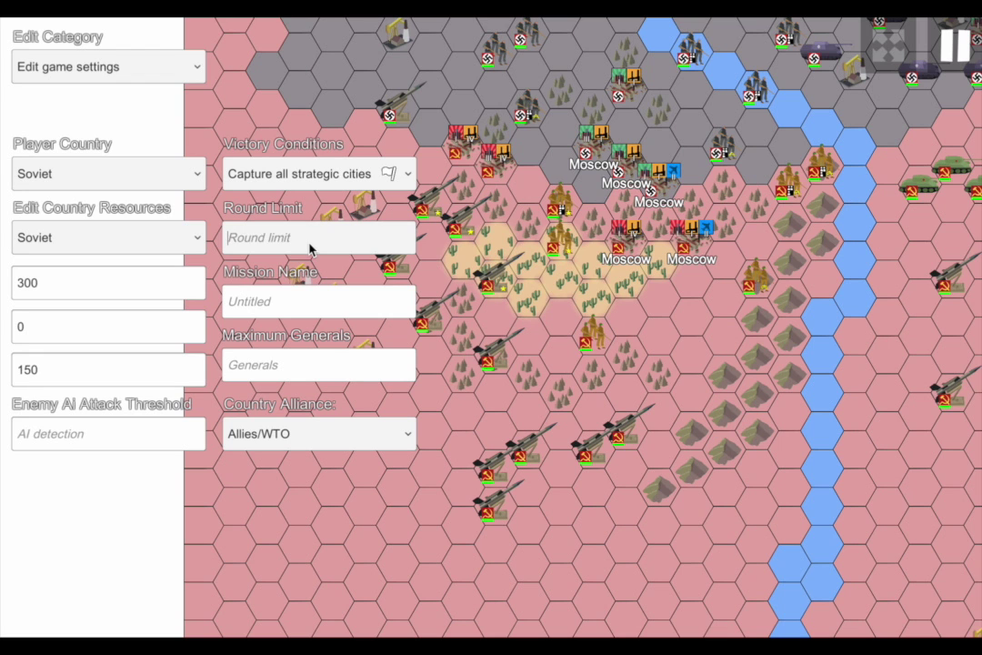
{"action": "type", "text": "0"}
{"action": "key", "text": "BackSpace"}
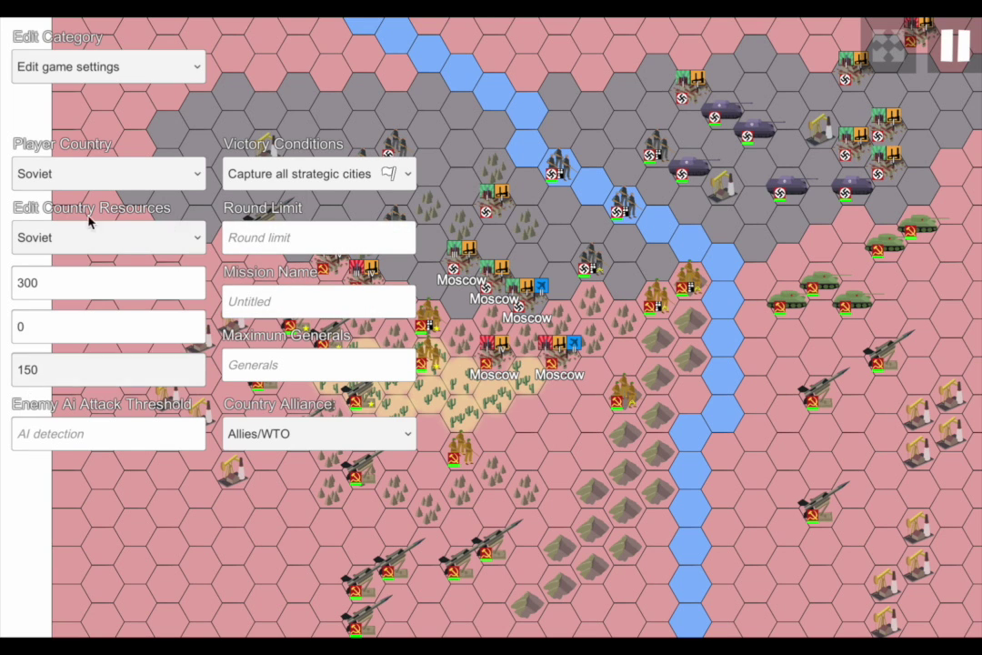
- Review the round limit and victory conditions, leaving them unchanged
{"action": "left_click", "coordinate": [121, 70]}
{"action": "scroll", "coordinate": [145, 150], "scroll_direction": "down", "scroll_amount": 2}
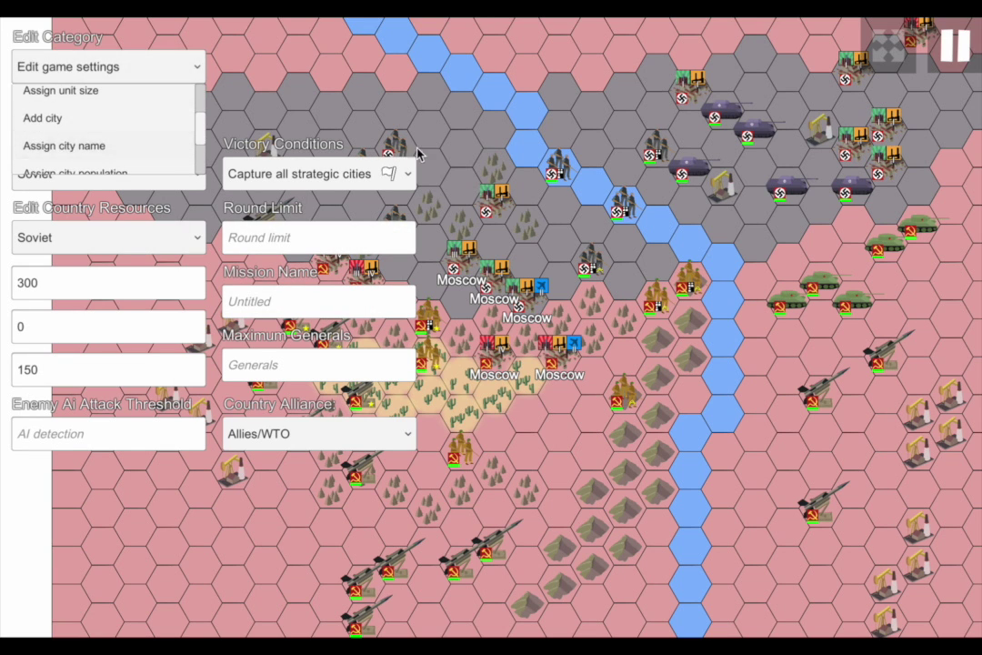
{"action": "left_click", "coordinate": [114, 58]}
{"action": "left_click", "coordinate": [257, 244]}
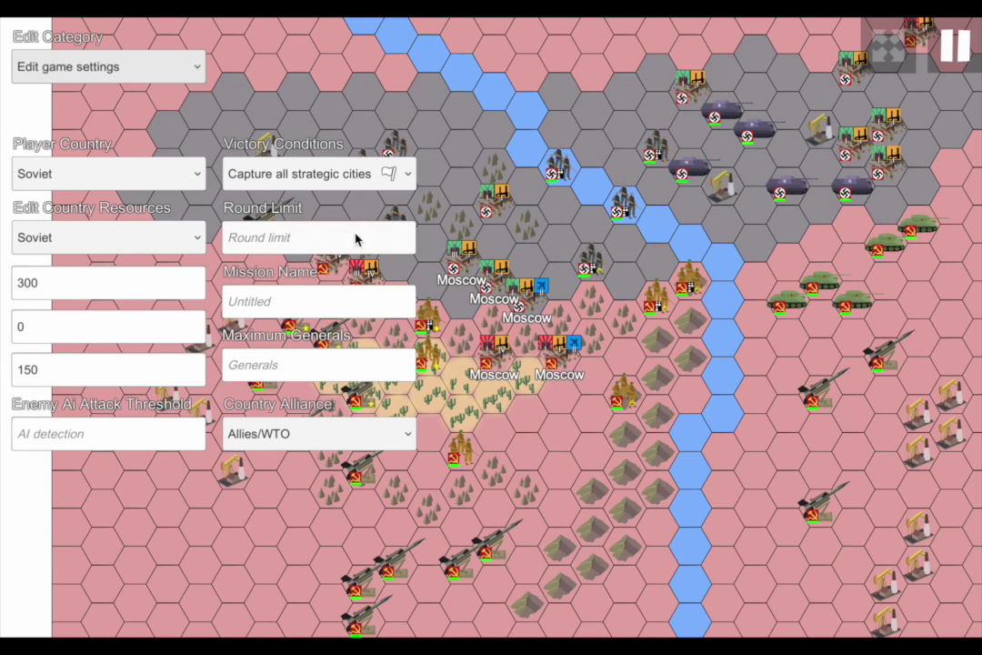
{"action": "left_click", "coordinate": [322, 227]}
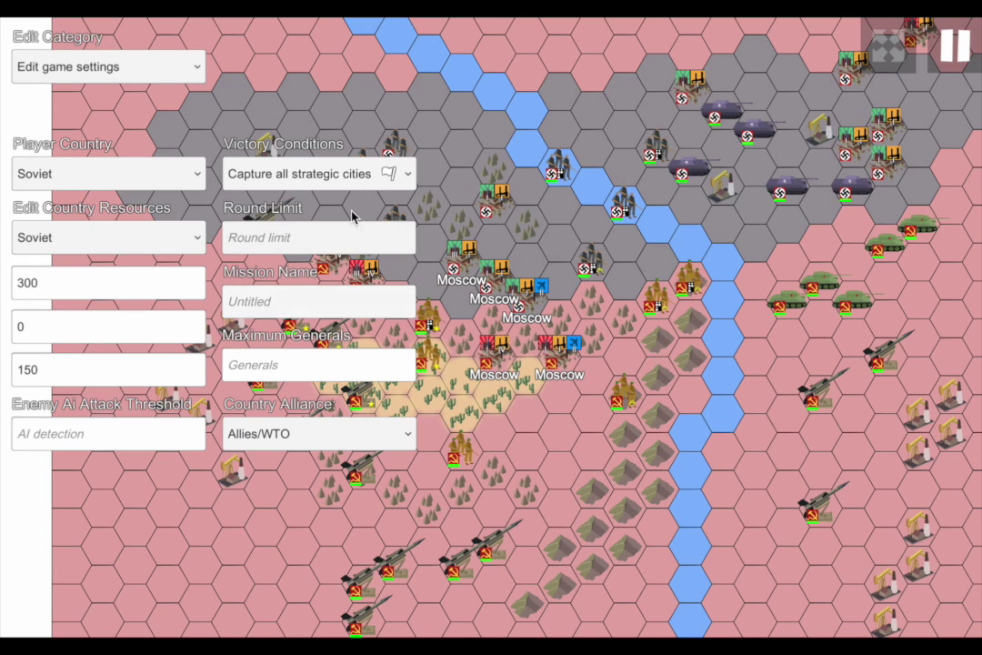
{"action": "left_click", "coordinate": [339, 161]}
{"action": "left_click", "coordinate": [259, 152]}
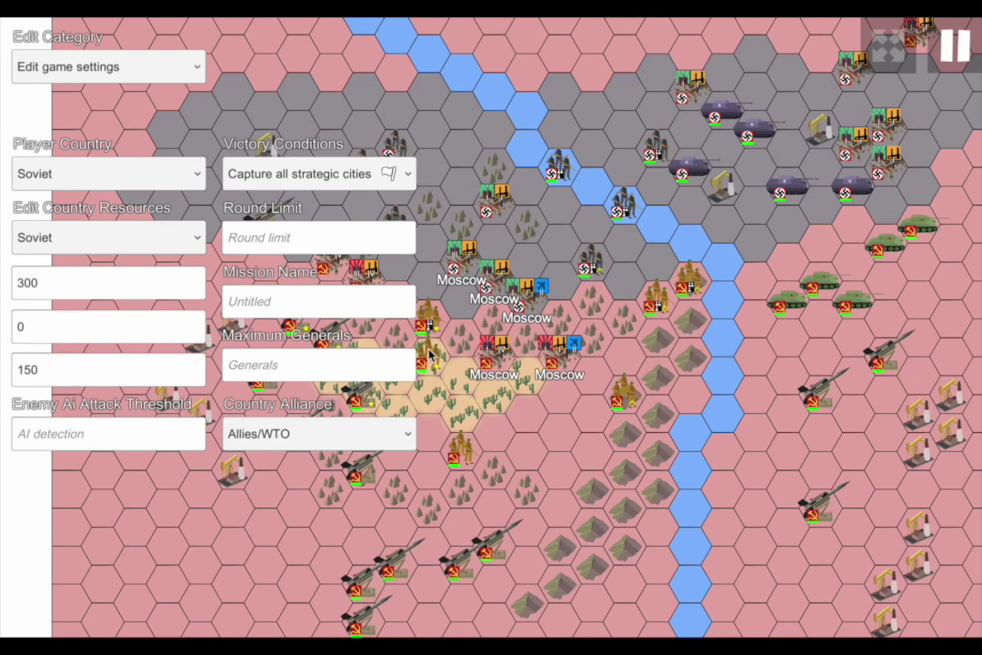
- Leave the country alliance at Allies/WTO
{"action": "left_click", "coordinate": [255, 446]}
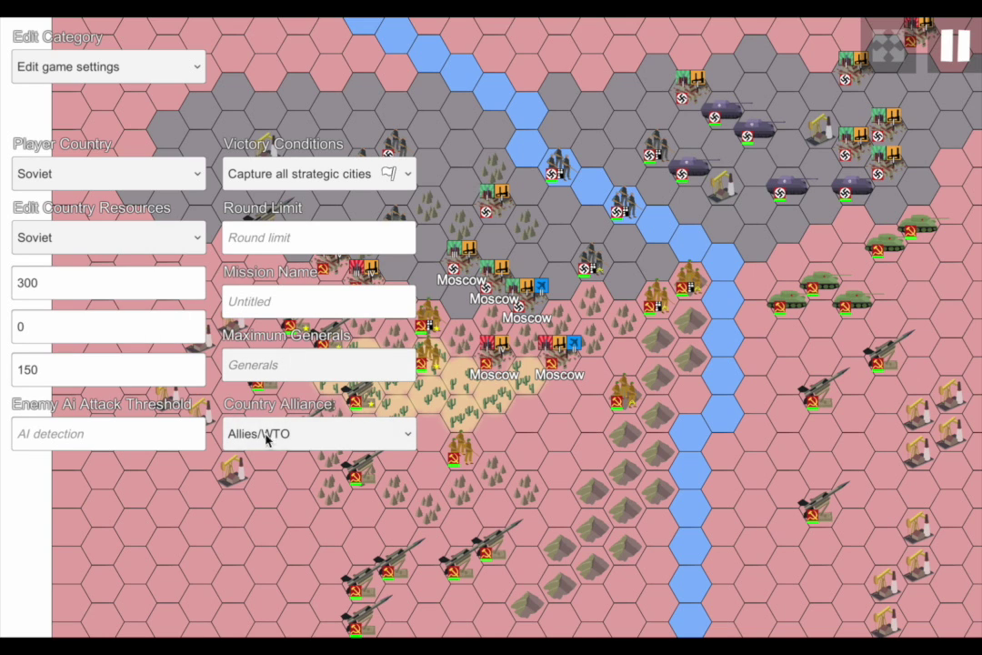
{"action": "left_click", "coordinate": [637, 297]}
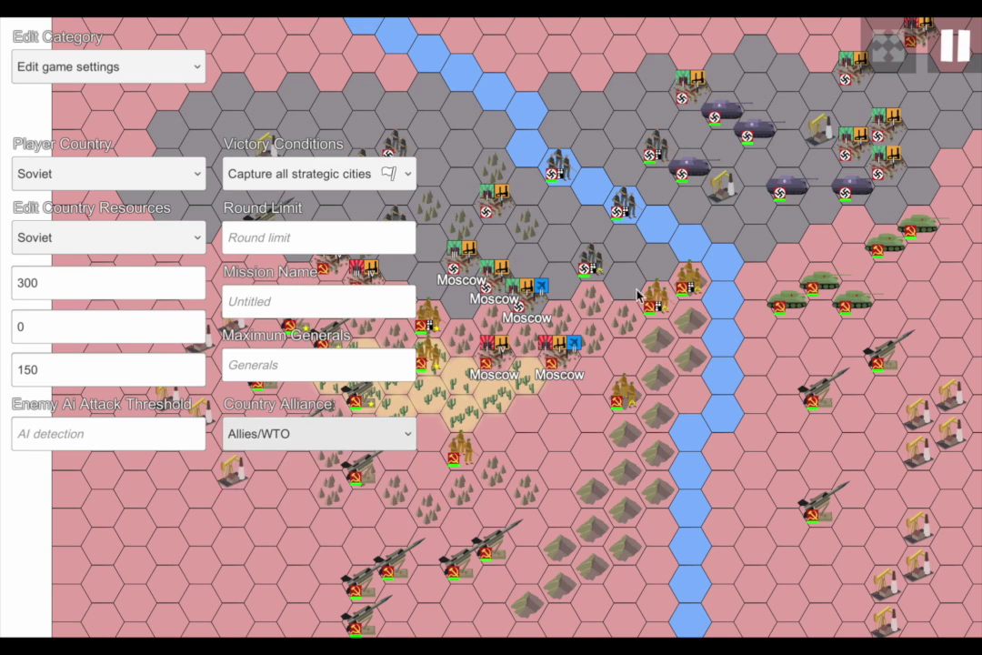
{"action": "left_click", "coordinate": [107, 66]}
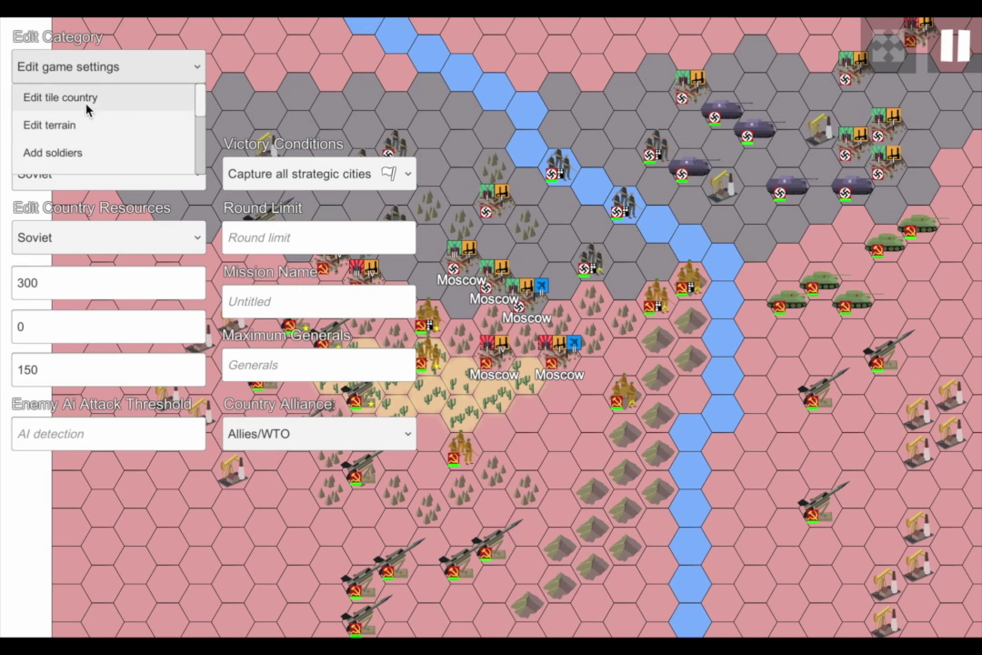
- Under Edit tile country, choose Poland and paint the northwestern hexes Polish
{"action": "left_click", "coordinate": [100, 98]}
{"action": "left_click", "coordinate": [285, 71]}
{"action": "scroll", "coordinate": [265, 123], "scroll_direction": "down", "scroll_amount": 2}
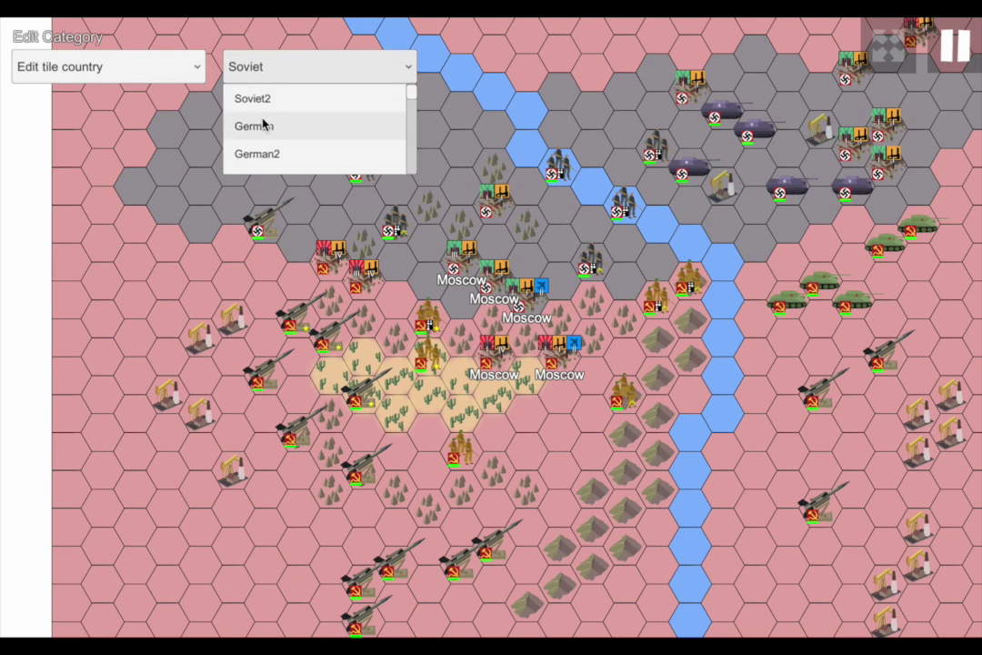
{"action": "scroll", "coordinate": [265, 124], "scroll_direction": "down", "scroll_amount": 1}
{"action": "left_click", "coordinate": [262, 124]}
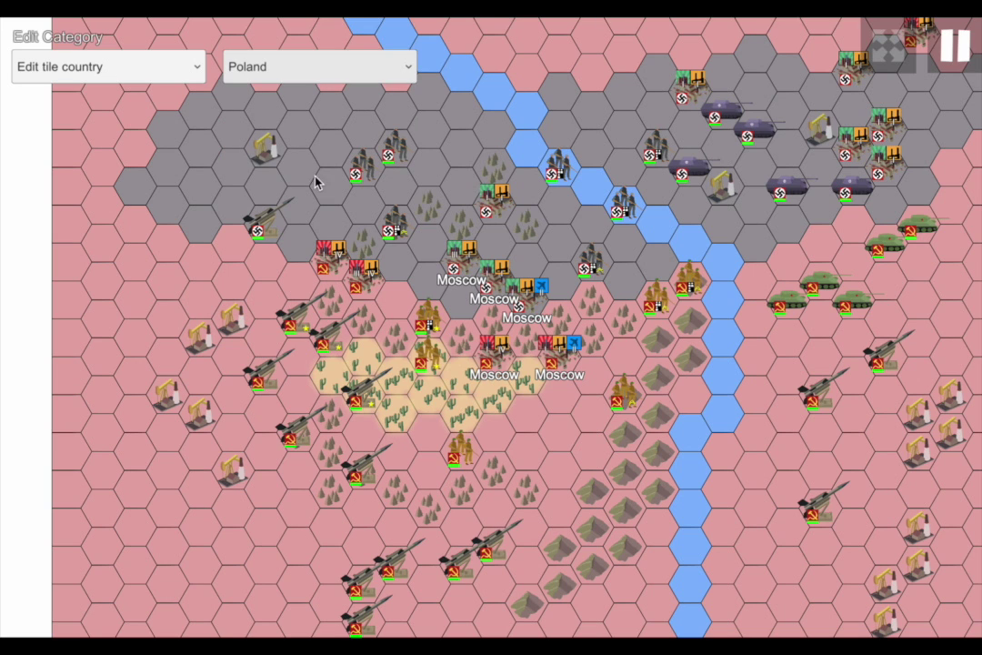
{"action": "mouse_move", "coordinate": [316, 182]}
{"action": "left_mouse_down"}
{"action": "mouse_move", "coordinate": [224, 195]}
{"action": "mouse_move", "coordinate": [196, 266]}
{"action": "mouse_move", "coordinate": [232, 186]}
{"action": "mouse_move", "coordinate": [128, 339]}
{"action": "mouse_move", "coordinate": [166, 252]}
{"action": "left_mouse_up"}
- Switch the editing category back to Edit game settings
{"action": "left_click", "coordinate": [147, 81]}
{"action": "scroll", "coordinate": [128, 144], "scroll_direction": "down", "scroll_amount": 3}
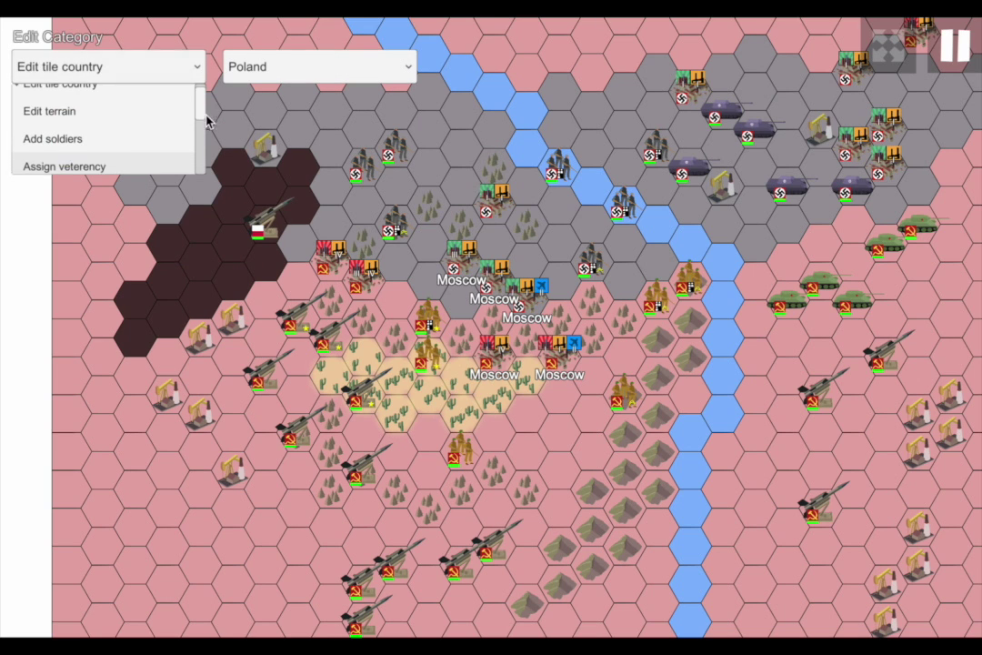
{"action": "left_click", "coordinate": [129, 136]}
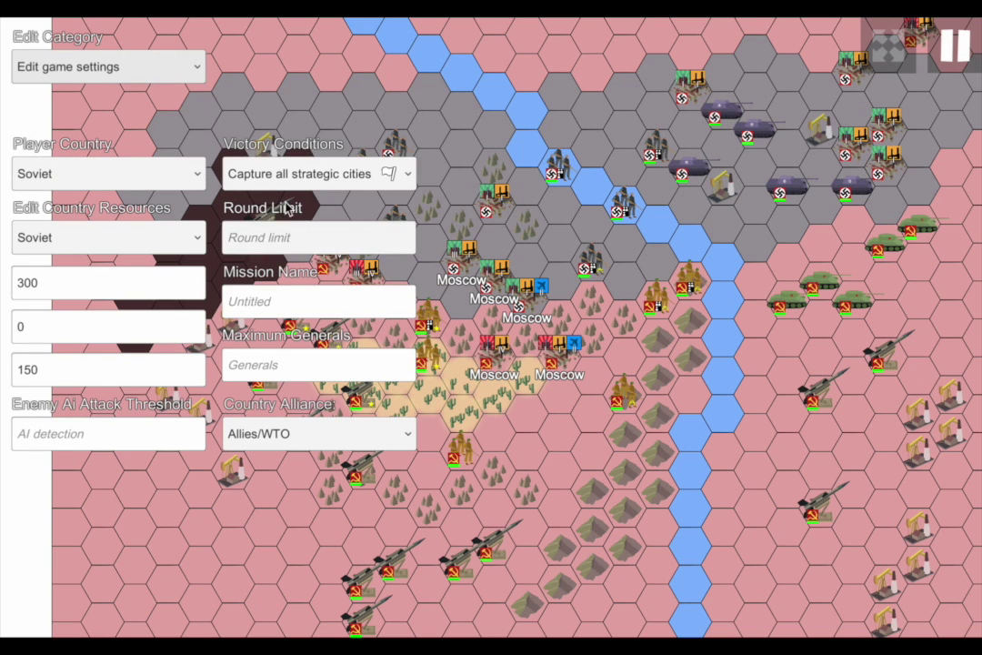
- Select Poland for resource editing and set its alliance to Neutral/non-aligned
{"action": "left_click", "coordinate": [116, 236]}
{"action": "scroll", "coordinate": [121, 241], "scroll_direction": "down", "scroll_amount": 2}
{"action": "left_click", "coordinate": [90, 314]}
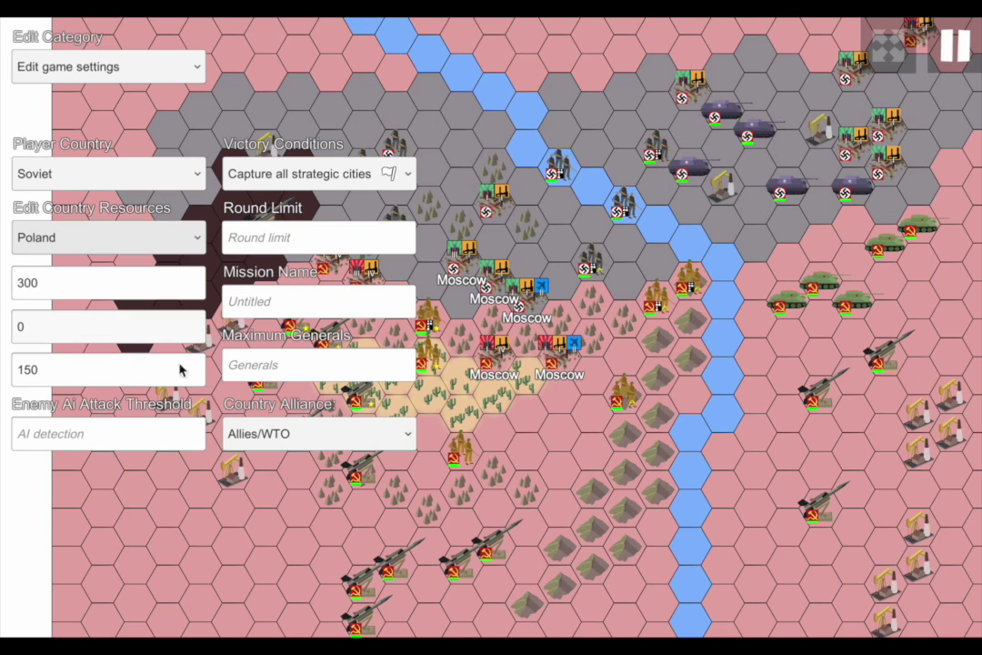
{"action": "left_click", "coordinate": [291, 434]}
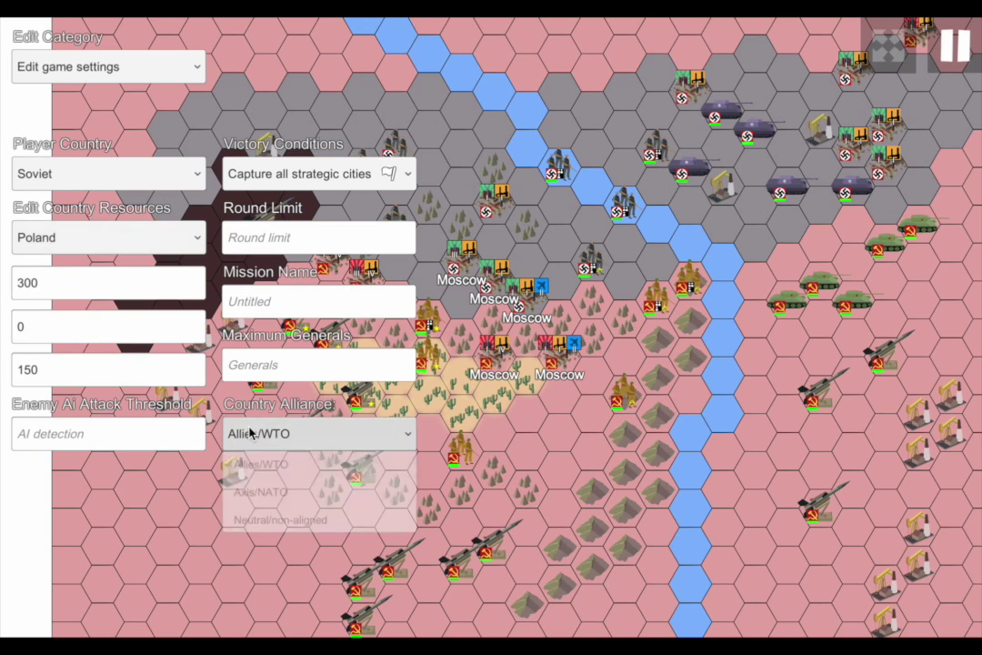
{"action": "left_click", "coordinate": [273, 520]}
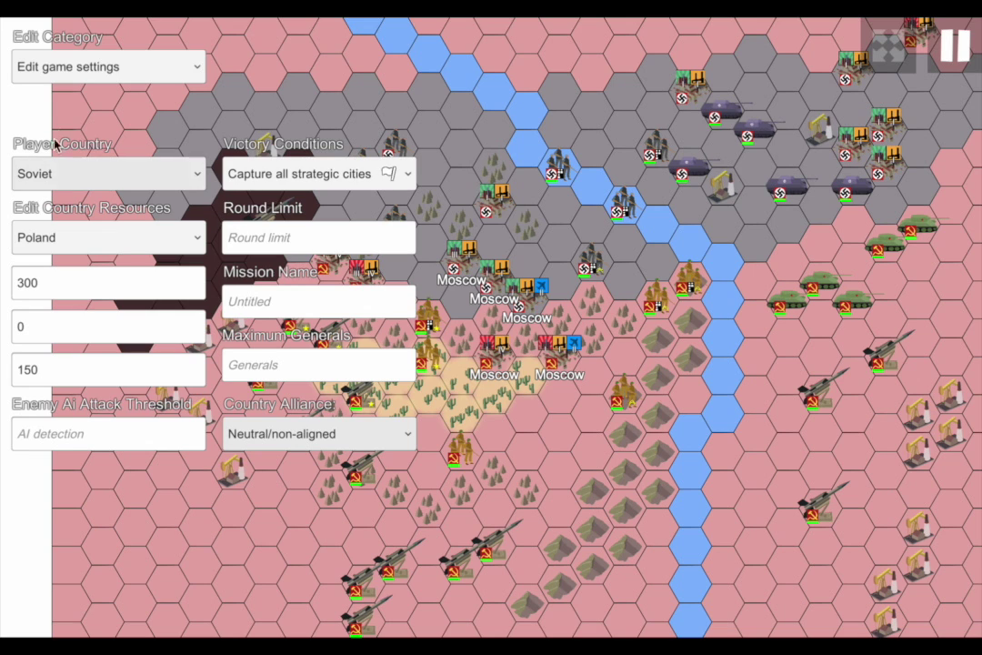
- Leave the player country as Soviet and pan the map view
{"action": "left_click", "coordinate": [70, 171]}
{"action": "left_click", "coordinate": [543, 227]}
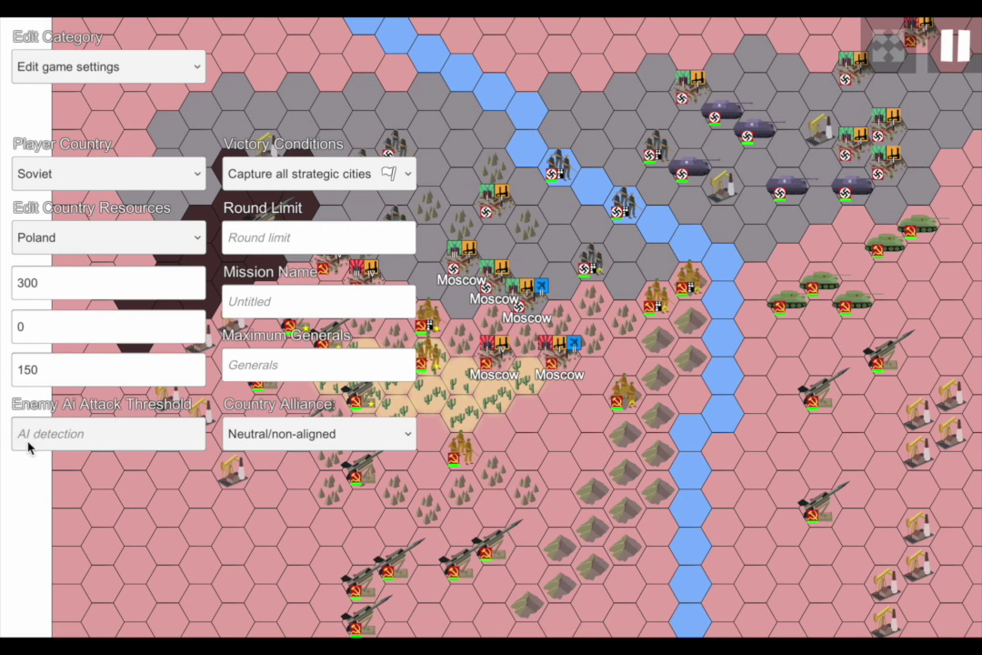
{"action": "left_click", "coordinate": [873, 57]}
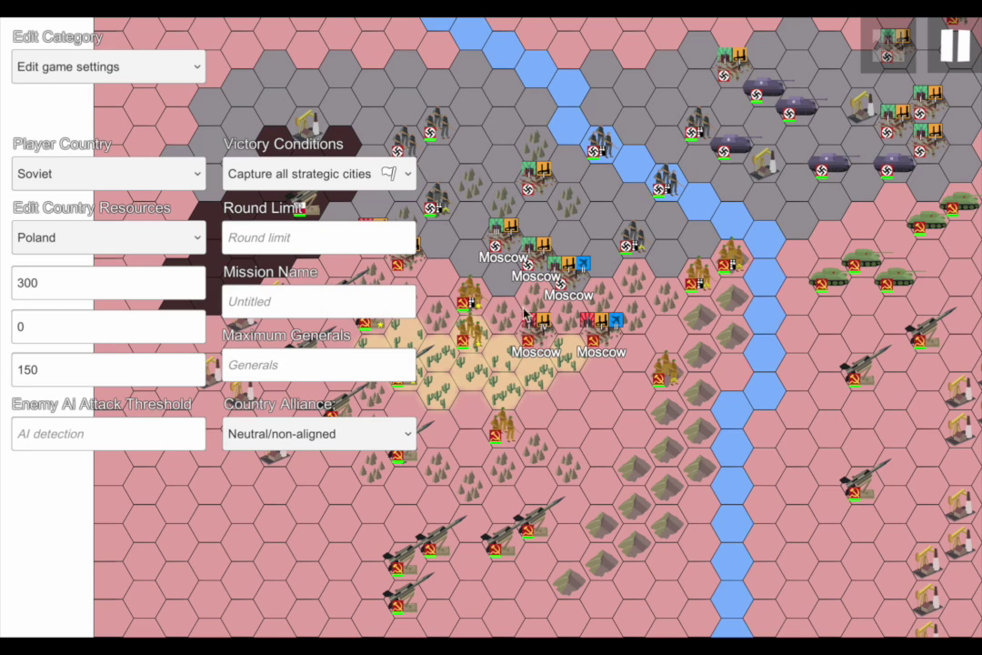
- Enter 100 in the Enemy AI Attack Threshold field
{"action": "left_click", "coordinate": [34, 436]}
{"action": "left_click", "coordinate": [75, 435]}
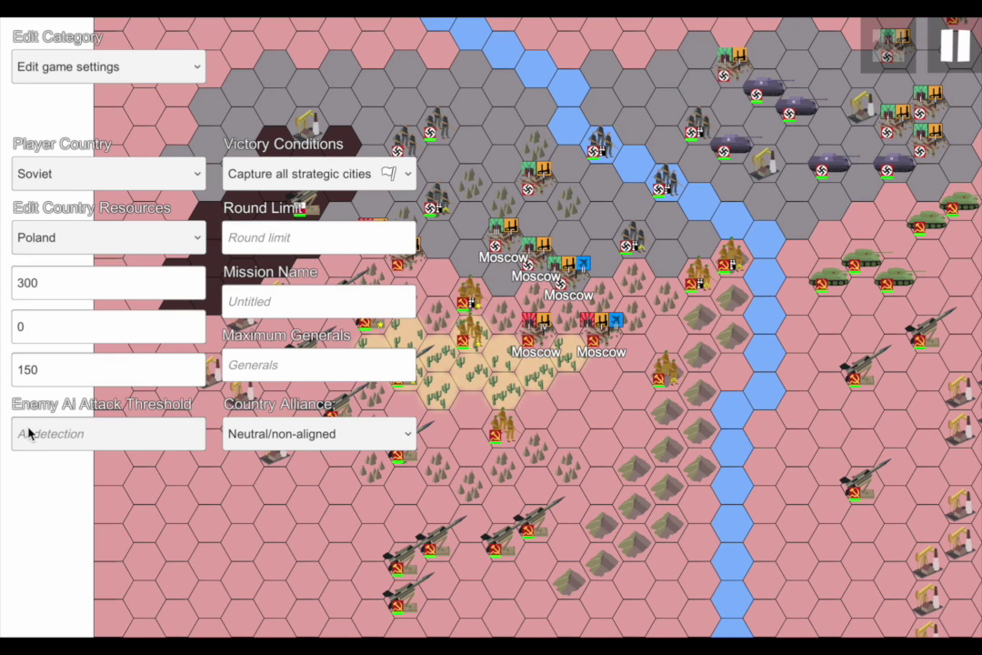
{"action": "type", "text": "100"}
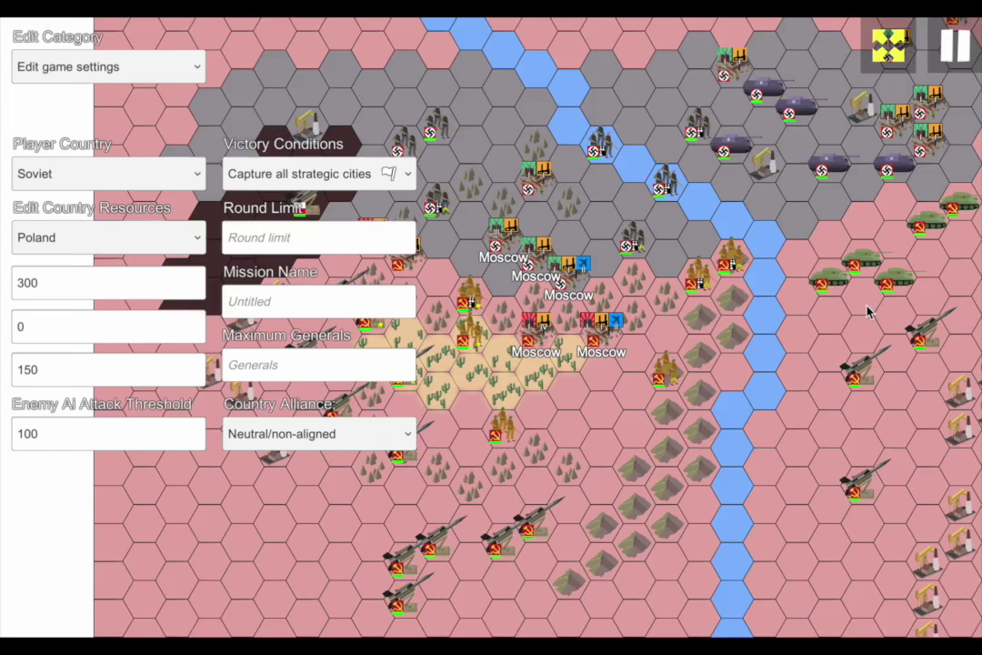
{"action": "scroll", "coordinate": [570, 583], "scroll_direction": "down", "scroll_amount": 3}
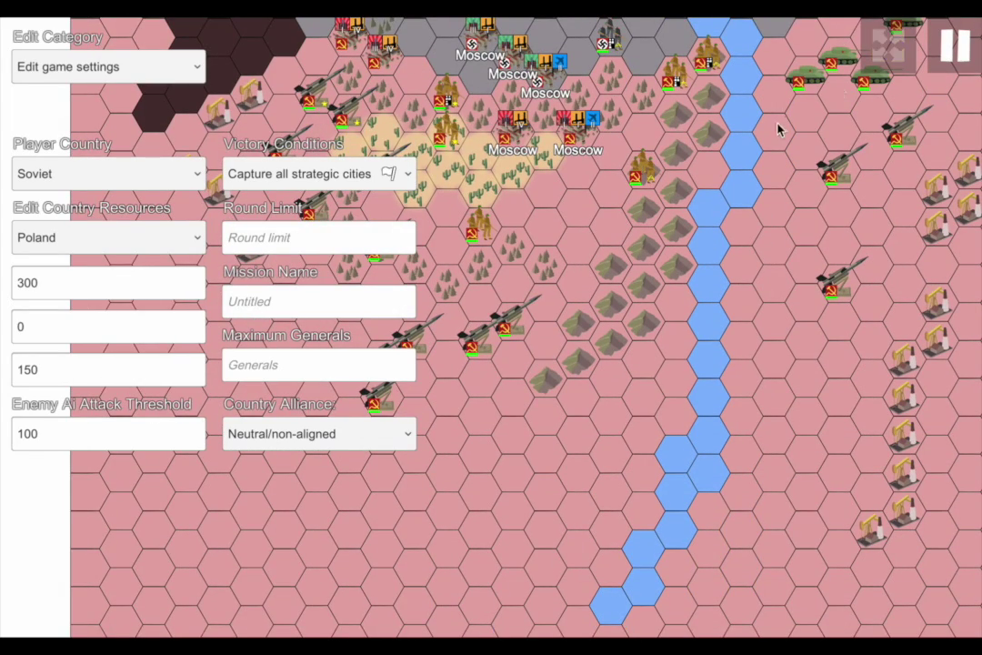
{"action": "scroll", "coordinate": [833, 110], "scroll_direction": "up", "scroll_amount": 2}
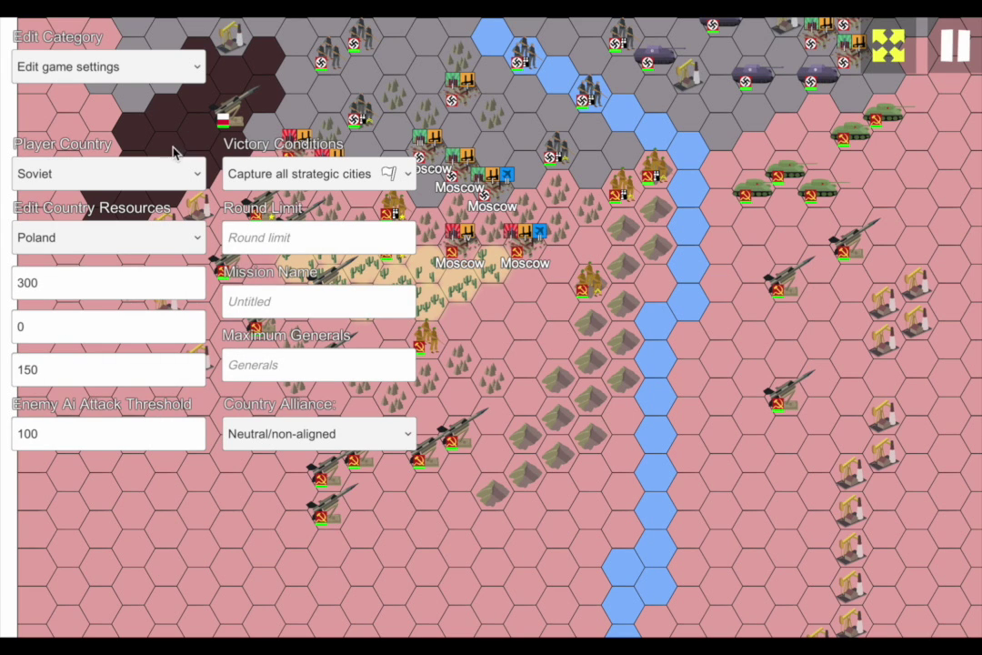
- Keep Capture all strategic cities as the victory condition
{"action": "left_click", "coordinate": [351, 175]}
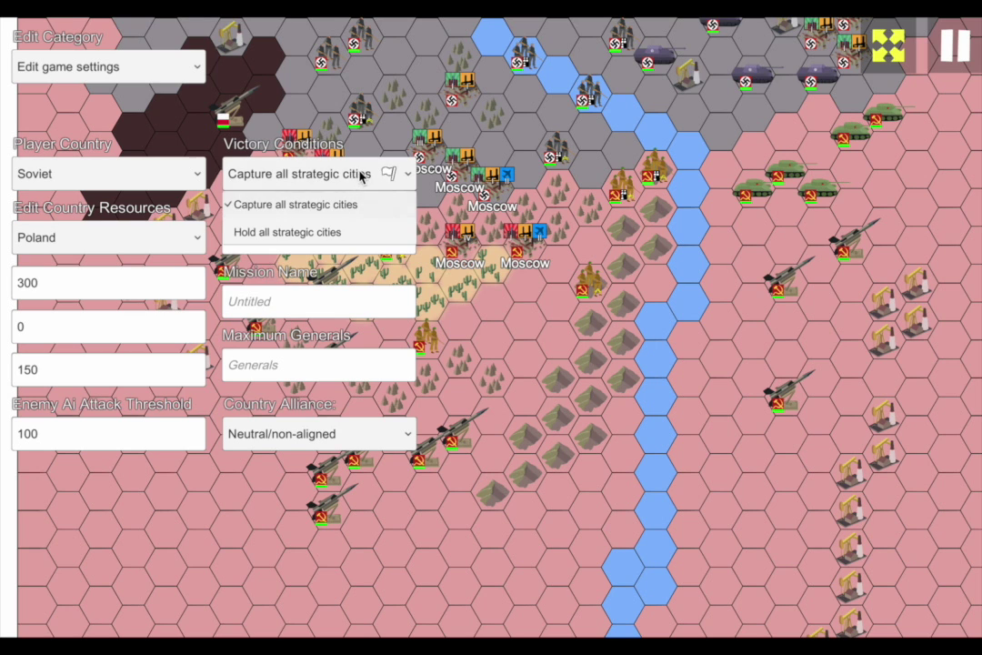
{"action": "left_click", "coordinate": [338, 178]}
{"action": "left_click", "coordinate": [320, 168]}
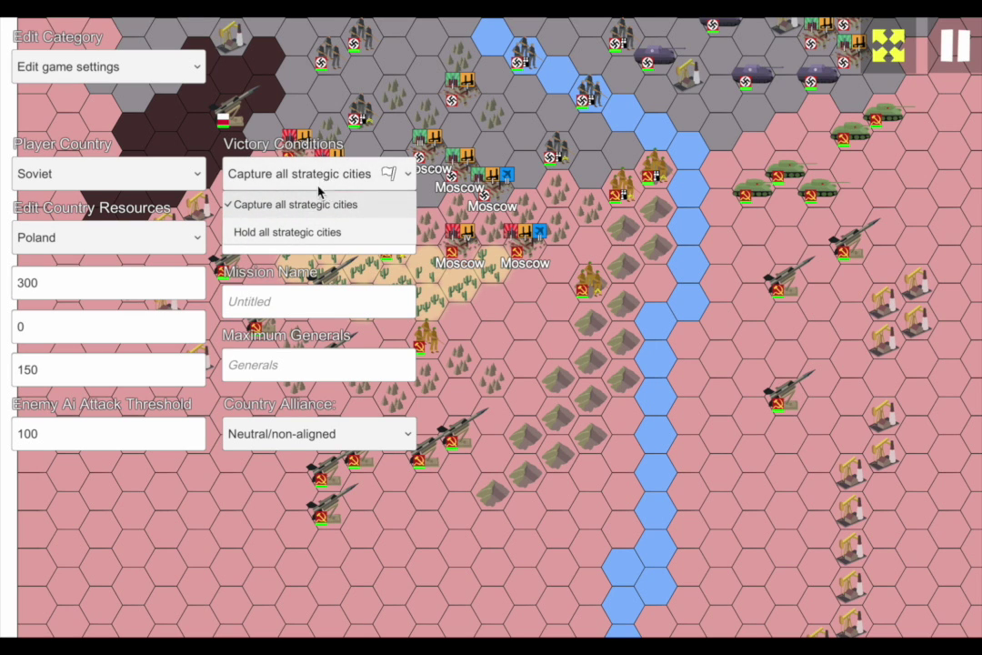
{"action": "left_click", "coordinate": [309, 203]}
- Switch the editing category to Assign strategic cities/units
{"action": "left_click", "coordinate": [198, 69]}
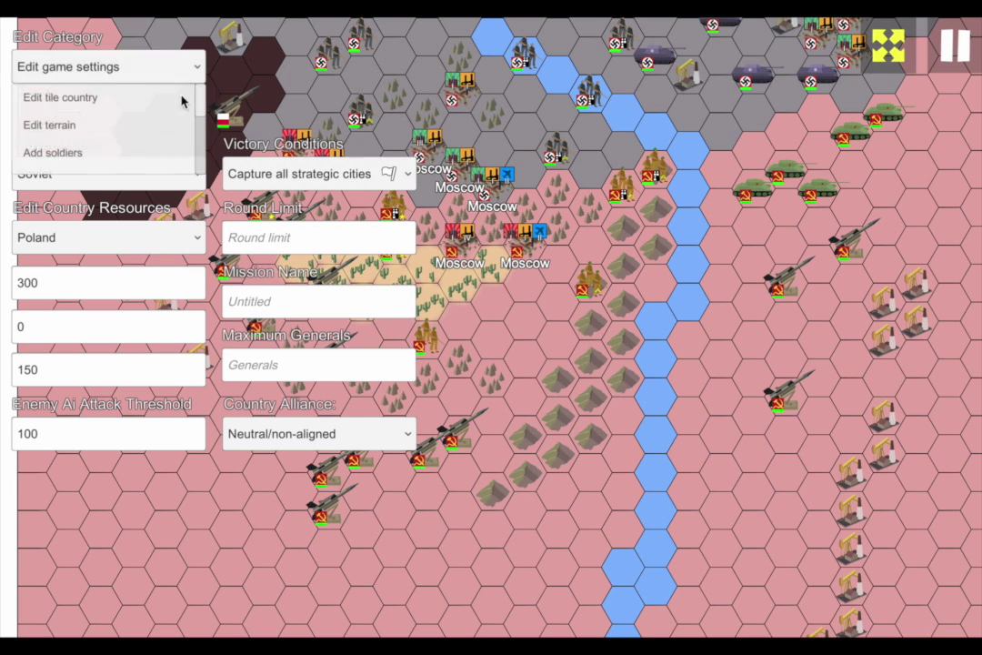
{"action": "scroll", "coordinate": [173, 123], "scroll_direction": "down", "scroll_amount": 3}
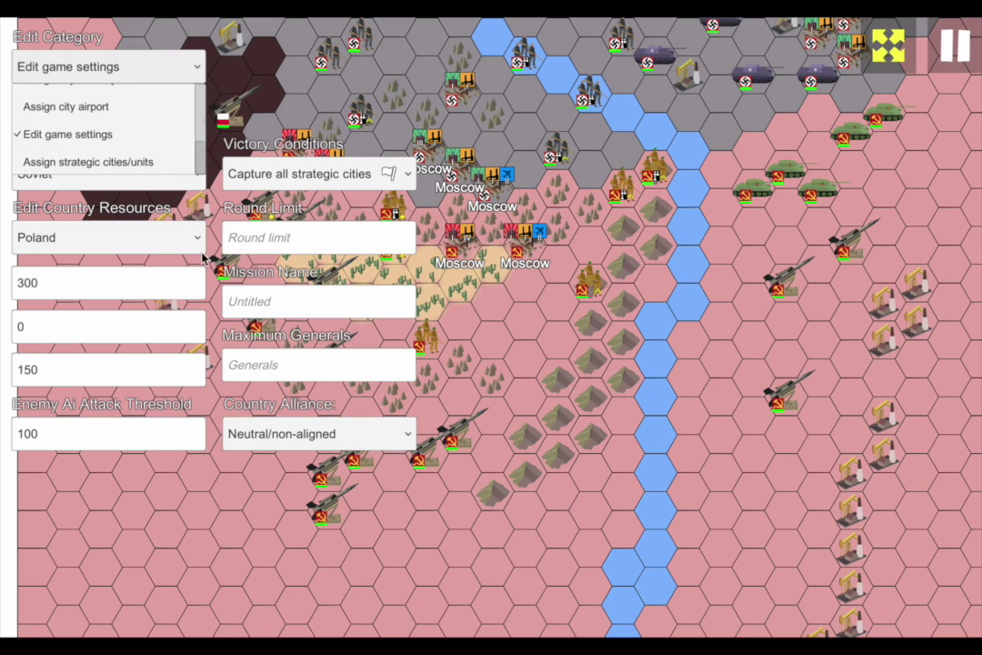
{"action": "left_click", "coordinate": [115, 157]}
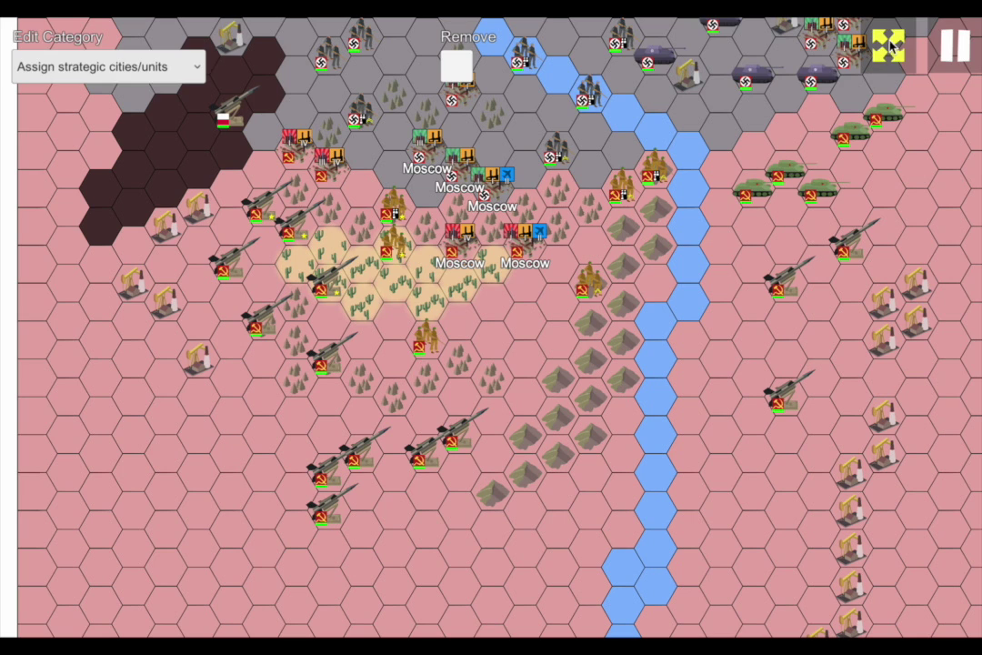
- Flag the hex by the river as strategic, then switch back to the Edit game settings category
{"action": "left_click", "coordinate": [616, 187]}
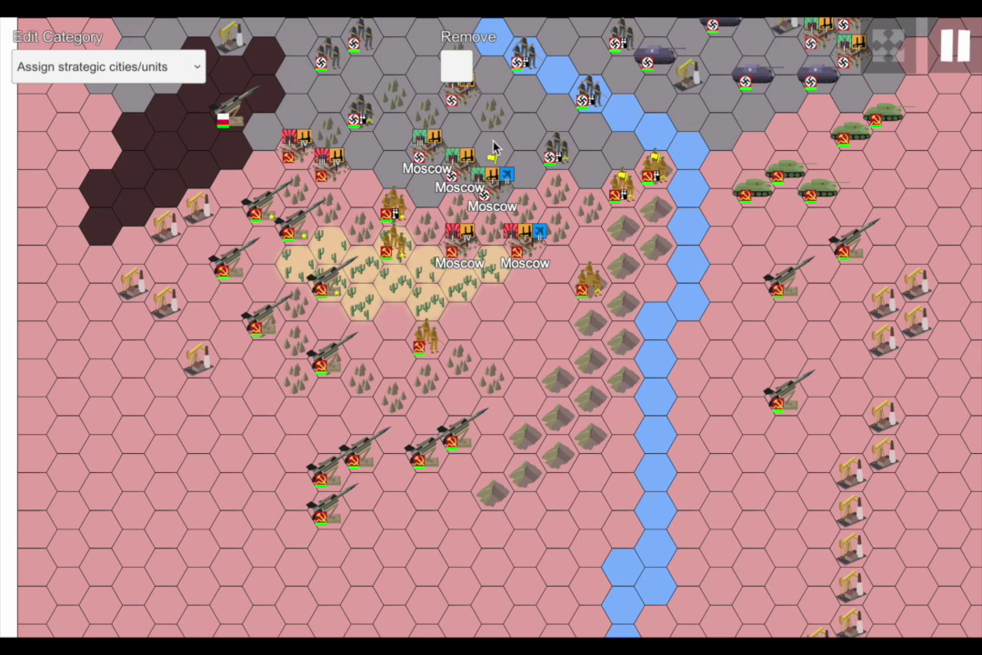
{"action": "left_click", "coordinate": [192, 78]}
{"action": "scroll", "coordinate": [123, 136], "scroll_direction": "down", "scroll_amount": 5}
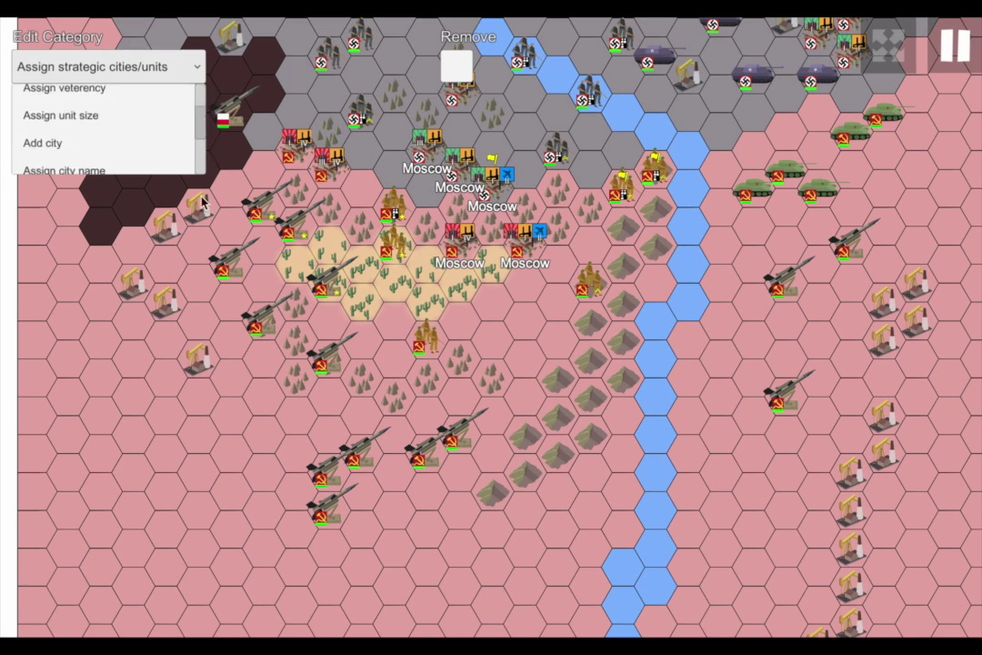
{"action": "left_click", "coordinate": [123, 135]}
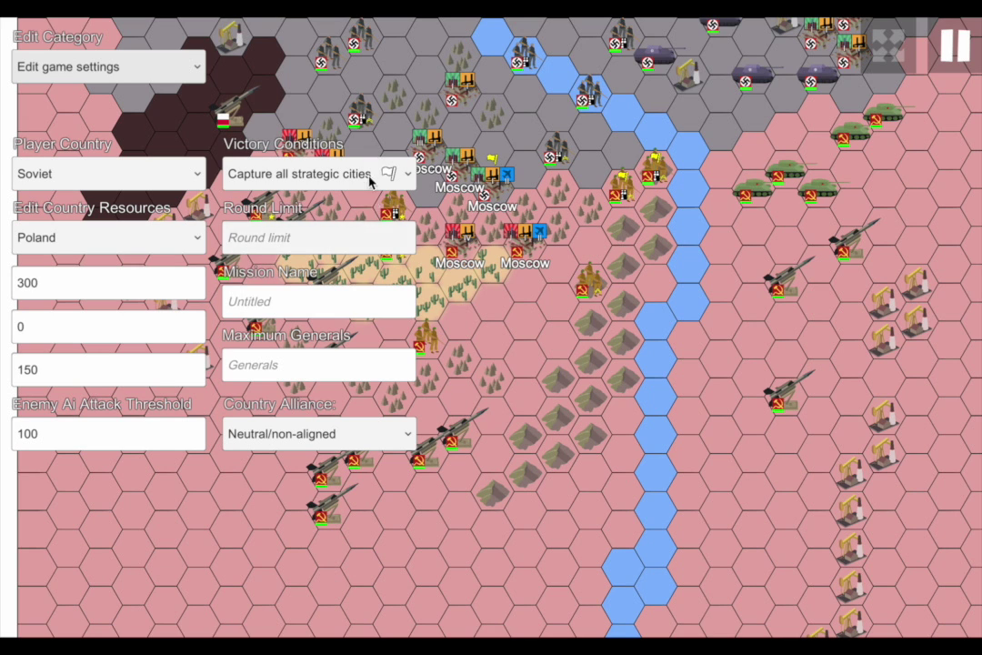
- Review the victory condition options, leaving 'Capture all strategic cities' selected
{"action": "left_click", "coordinate": [318, 174]}
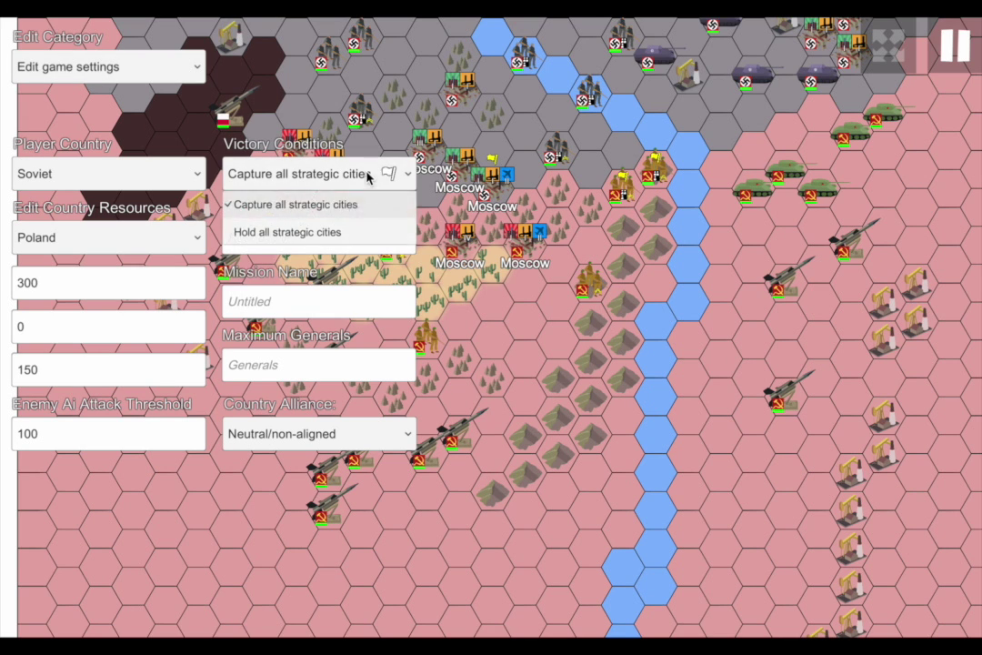
{"action": "left_click", "coordinate": [403, 202]}
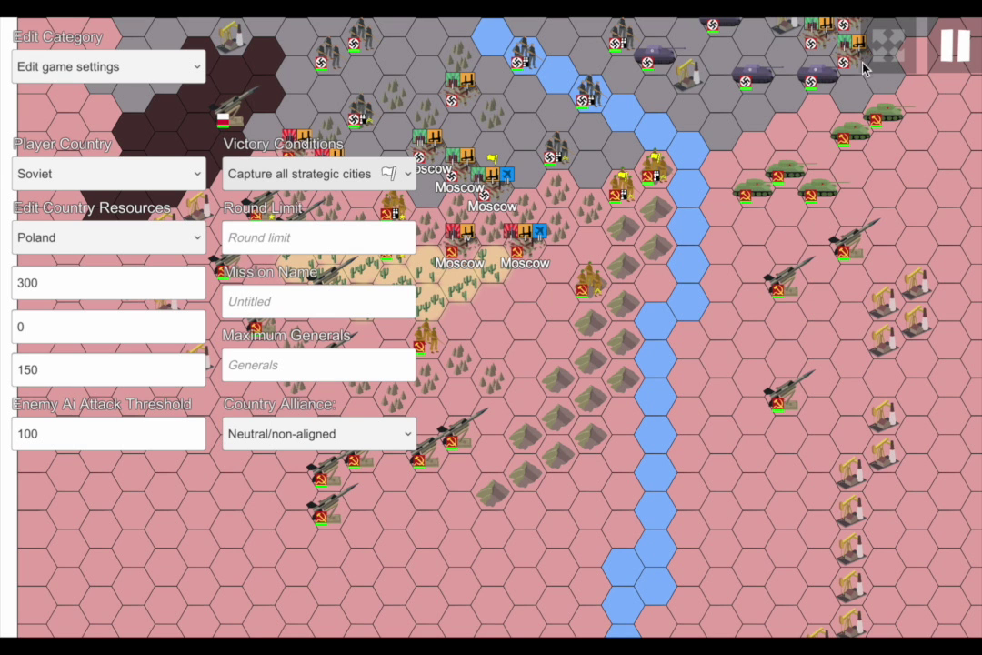
{"action": "scroll", "coordinate": [801, 118], "scroll_direction": "up", "scroll_amount": 3}
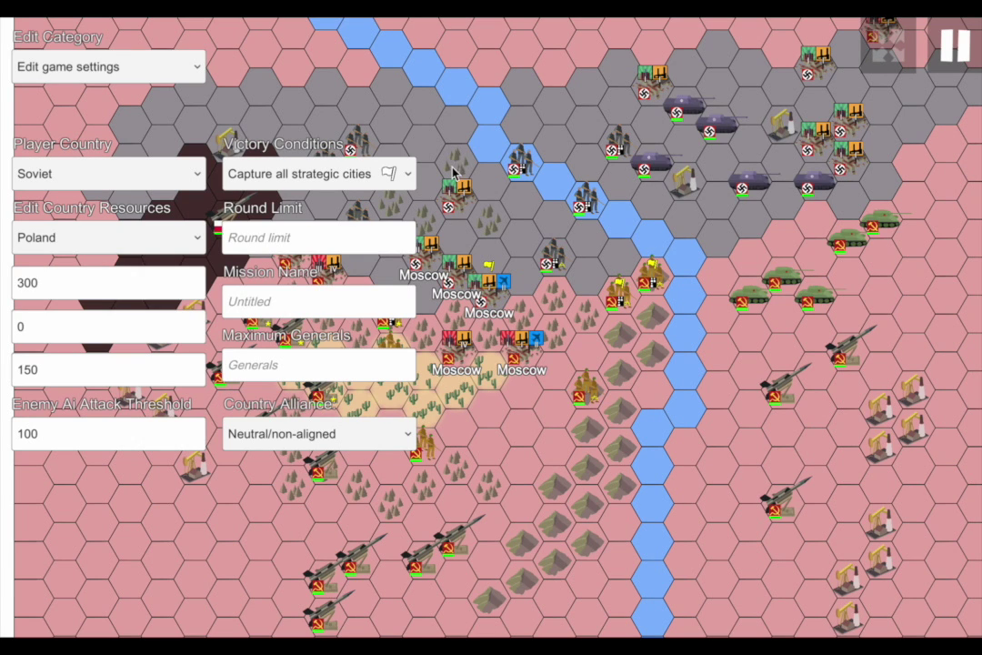
{"action": "left_click", "coordinate": [387, 172]}
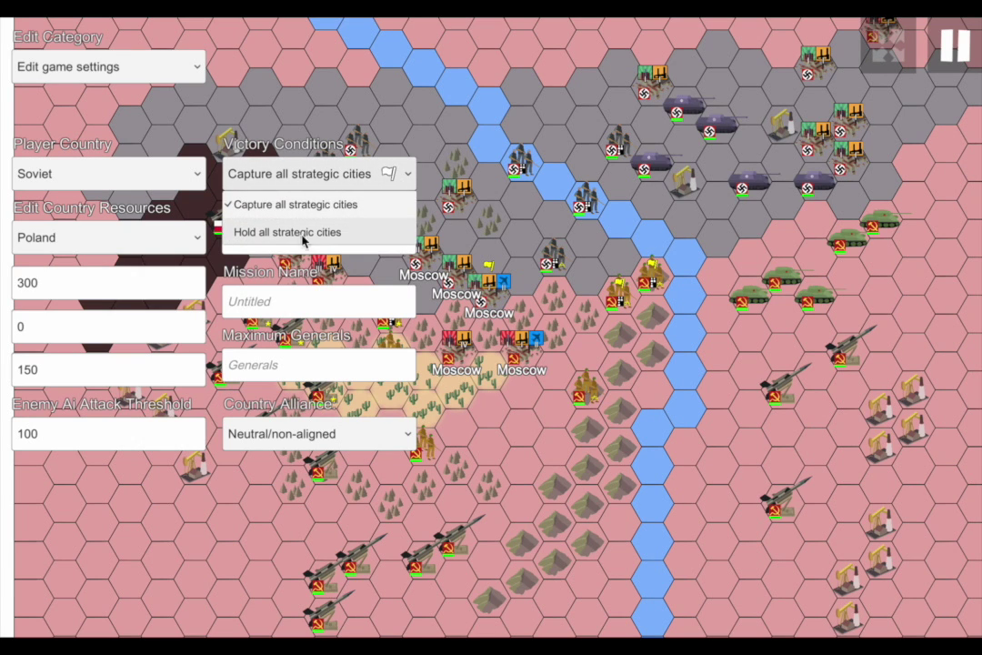
{"action": "left_click", "coordinate": [564, 227]}
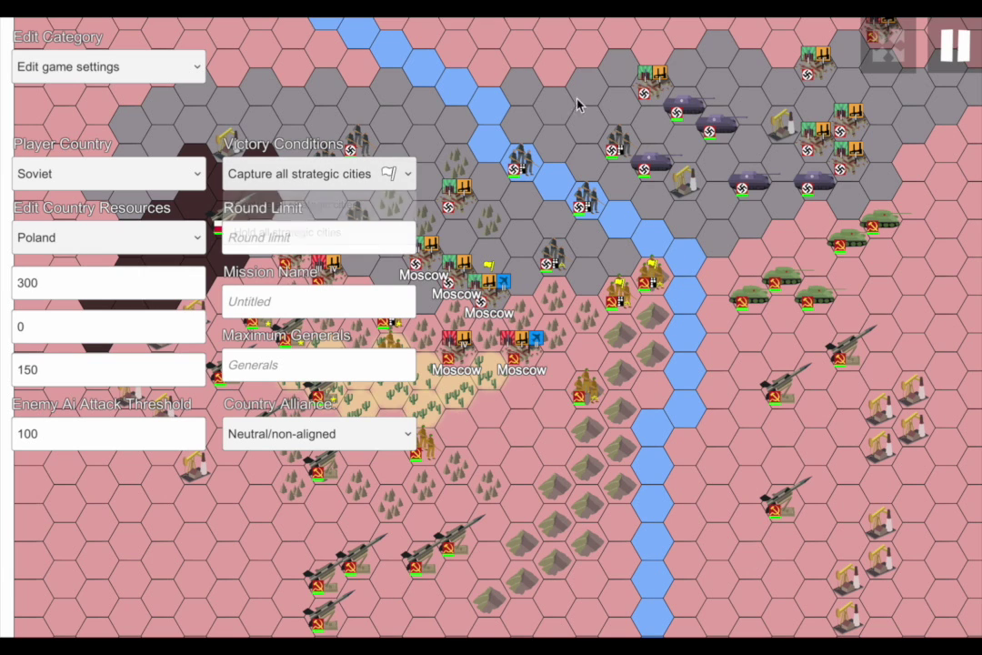
{"action": "left_click", "coordinate": [364, 185]}
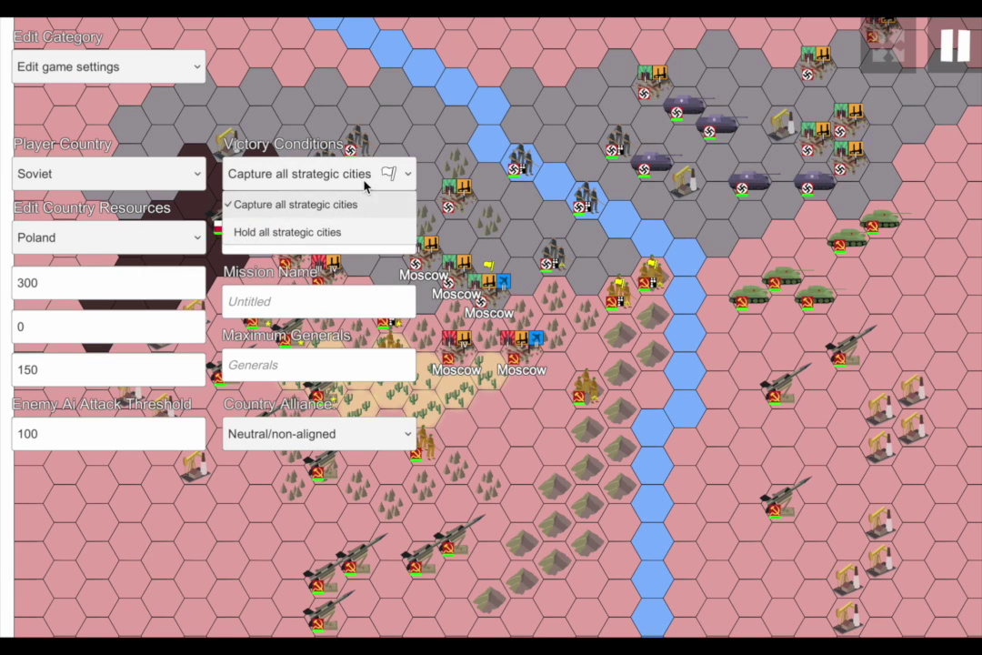
{"action": "left_click", "coordinate": [386, 187]}
{"action": "left_click", "coordinate": [385, 186]}
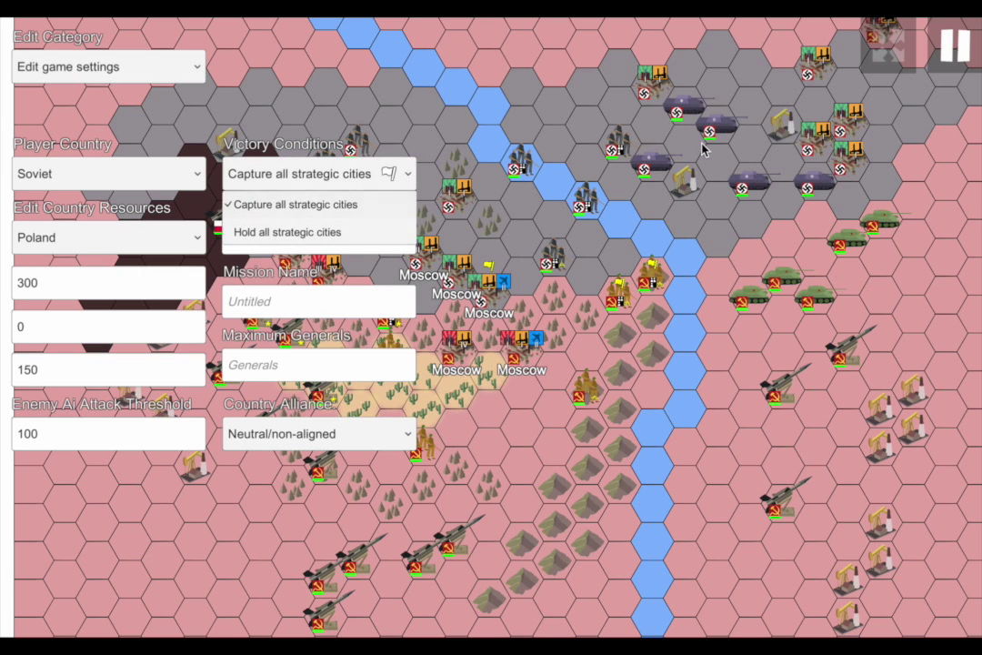
- Confirm 'Capture all strategic cities' as the goal and switch to 'Assign strategic cities/units'
{"action": "left_click", "coordinate": [869, 73]}
{"action": "left_click", "coordinate": [887, 46]}
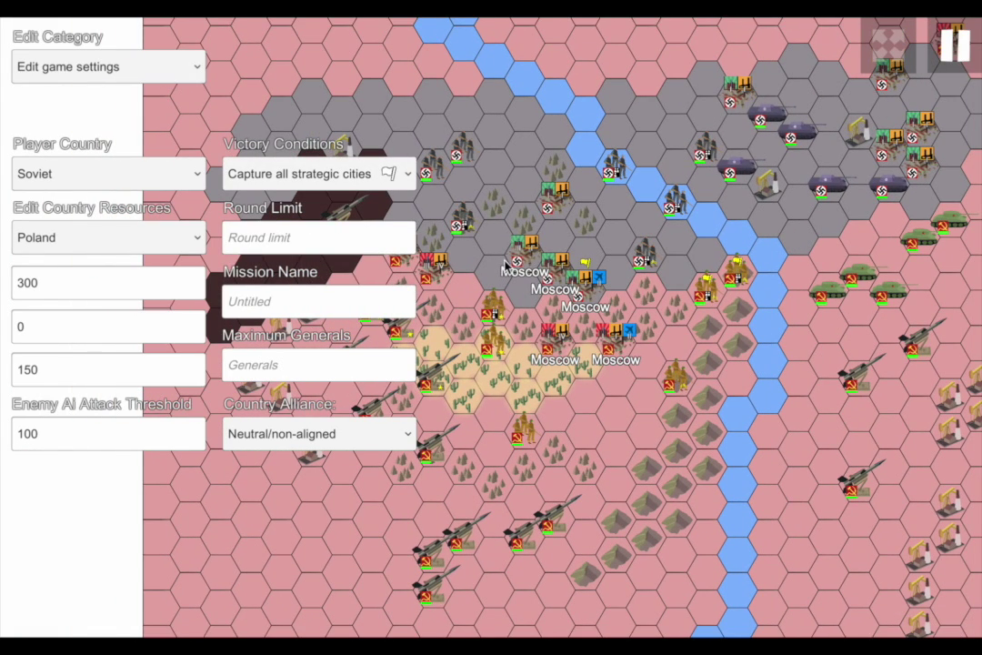
{"action": "left_click", "coordinate": [327, 174]}
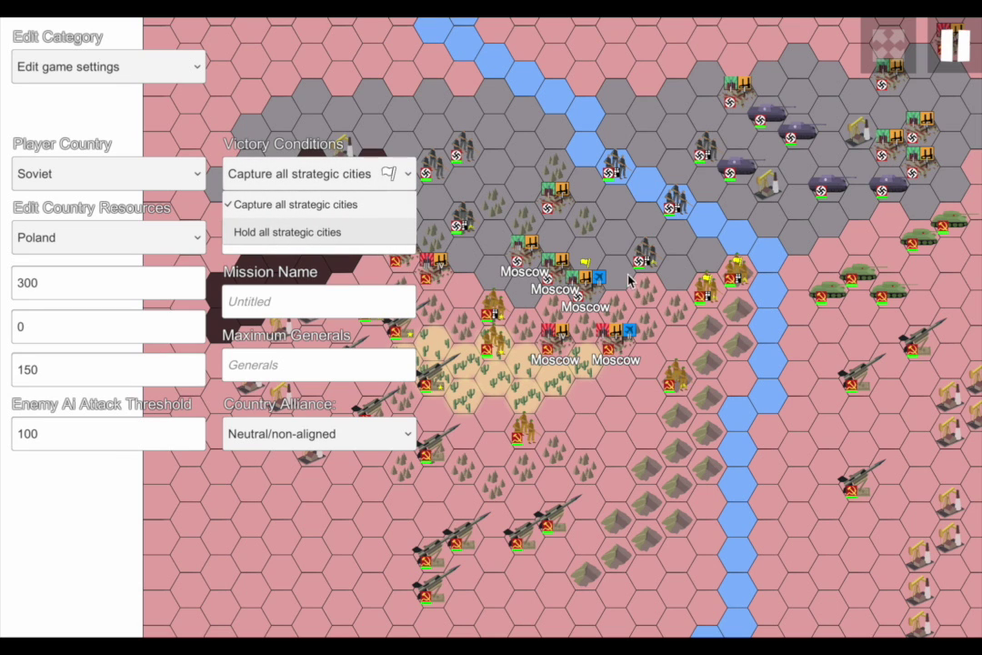
{"action": "left_click", "coordinate": [628, 279]}
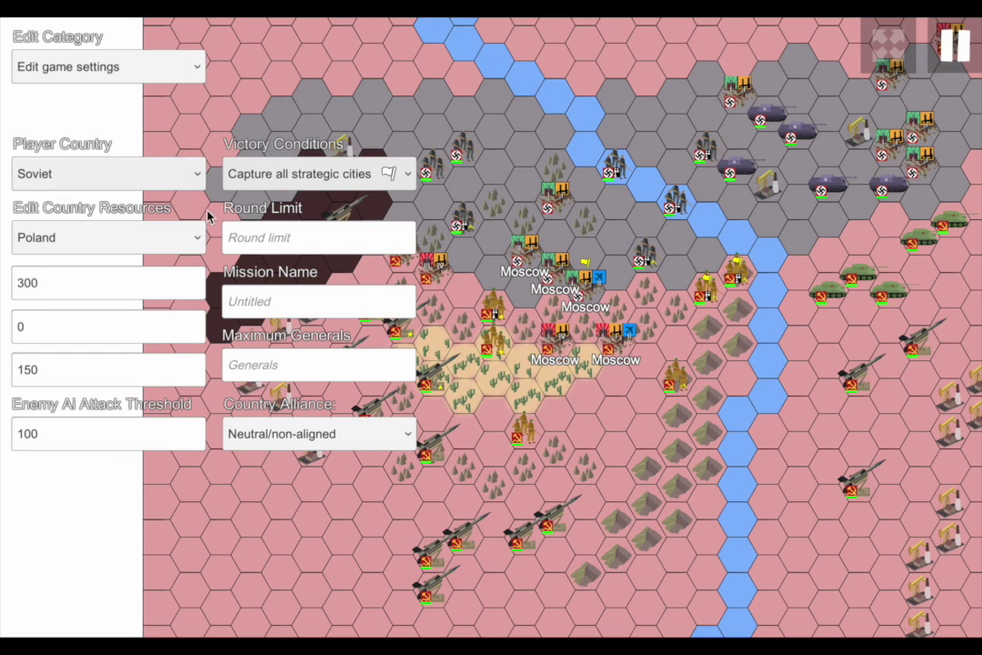
{"action": "left_click", "coordinate": [158, 79]}
{"action": "left_click", "coordinate": [182, 162]}
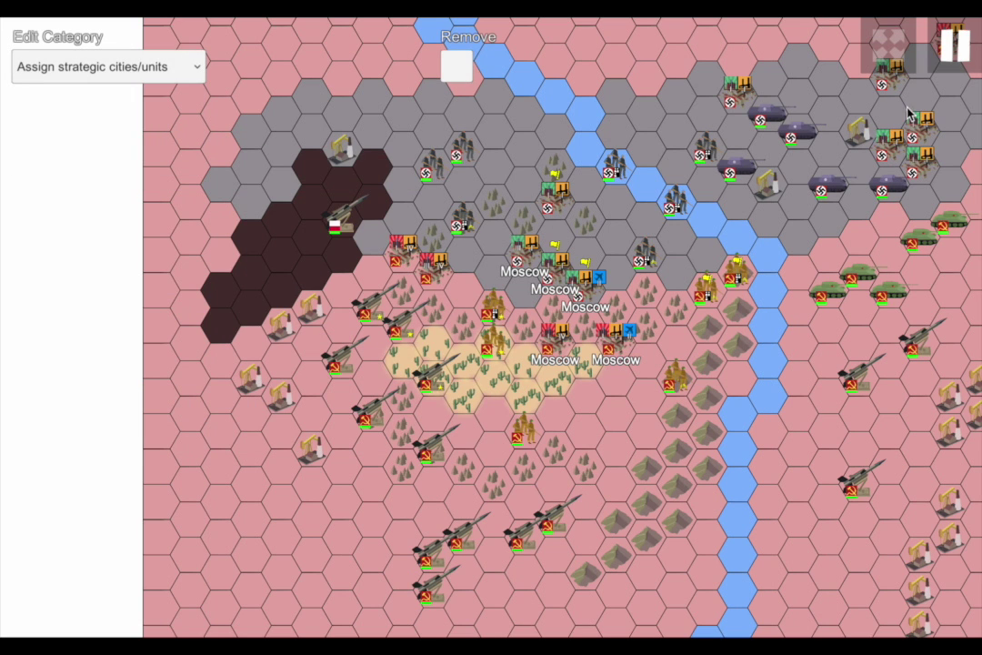
- Pan to the map's western side and return to the Edit game settings category
{"action": "left_click_drag", "start_coordinate": [556, 277], "coordinate": [472, 269]}
{"action": "left_click", "coordinate": [114, 68]}
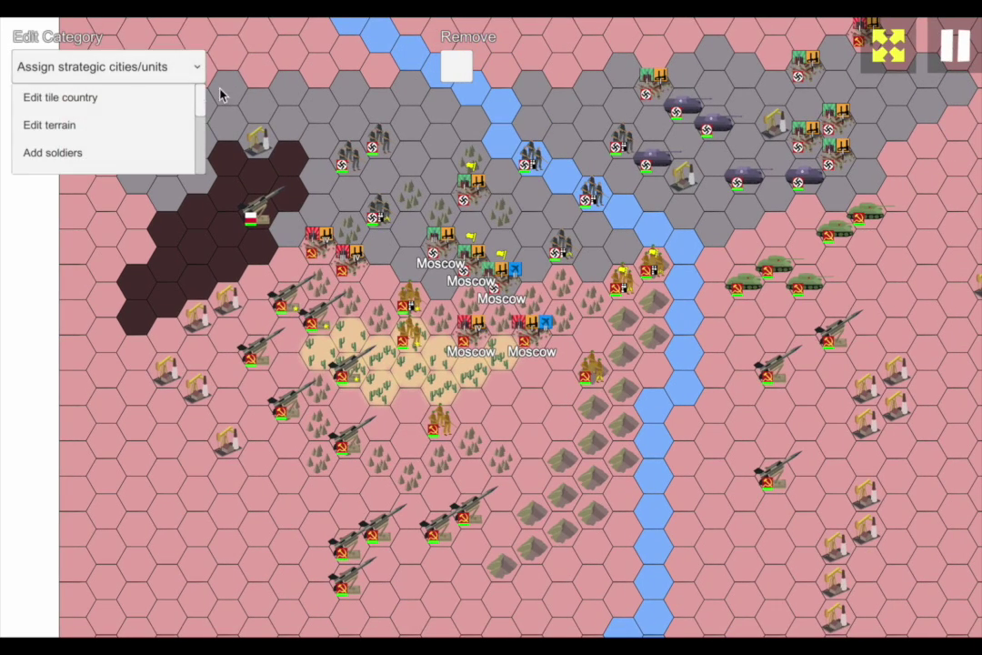
{"action": "scroll", "coordinate": [110, 118], "scroll_direction": "down", "scroll_amount": 3}
{"action": "left_click", "coordinate": [144, 134]}
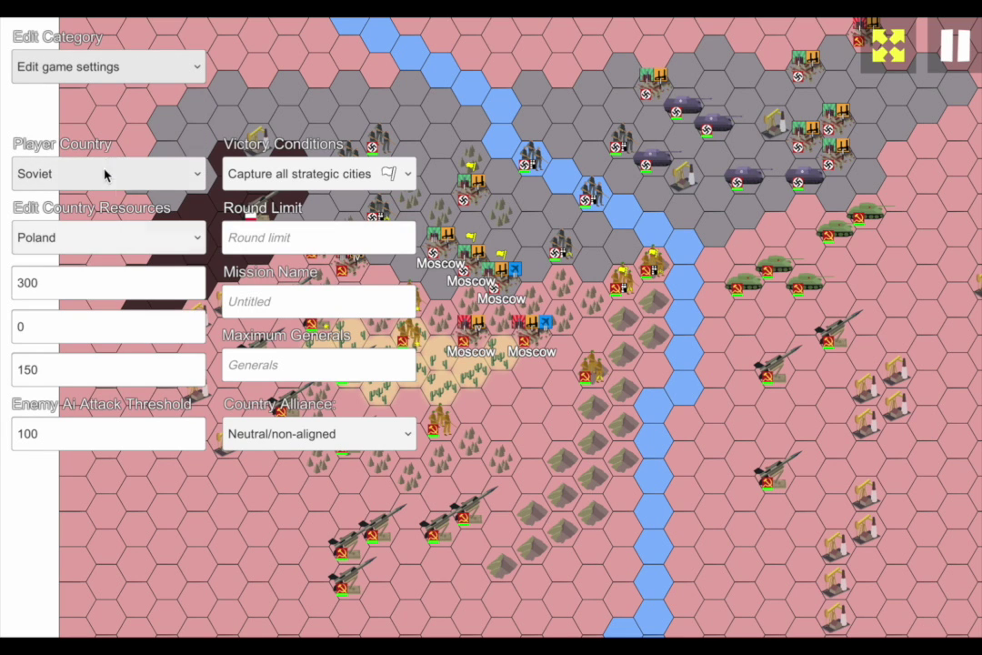
- Name the mission 'War', then save the map and return to the main menu
{"action": "left_click", "coordinate": [954, 45]}
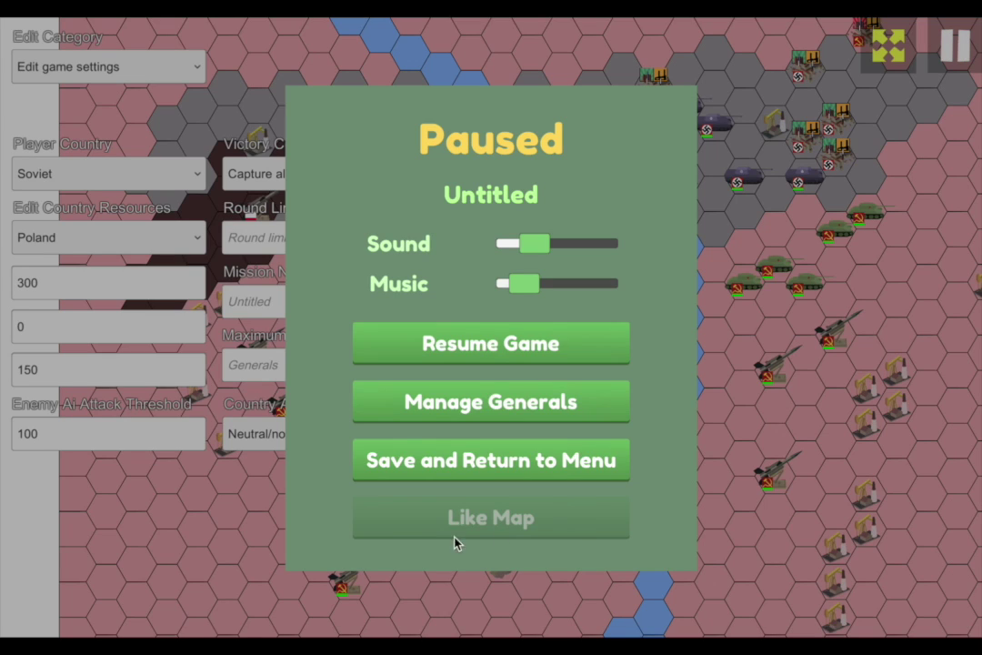
{"action": "left_click", "coordinate": [409, 343]}
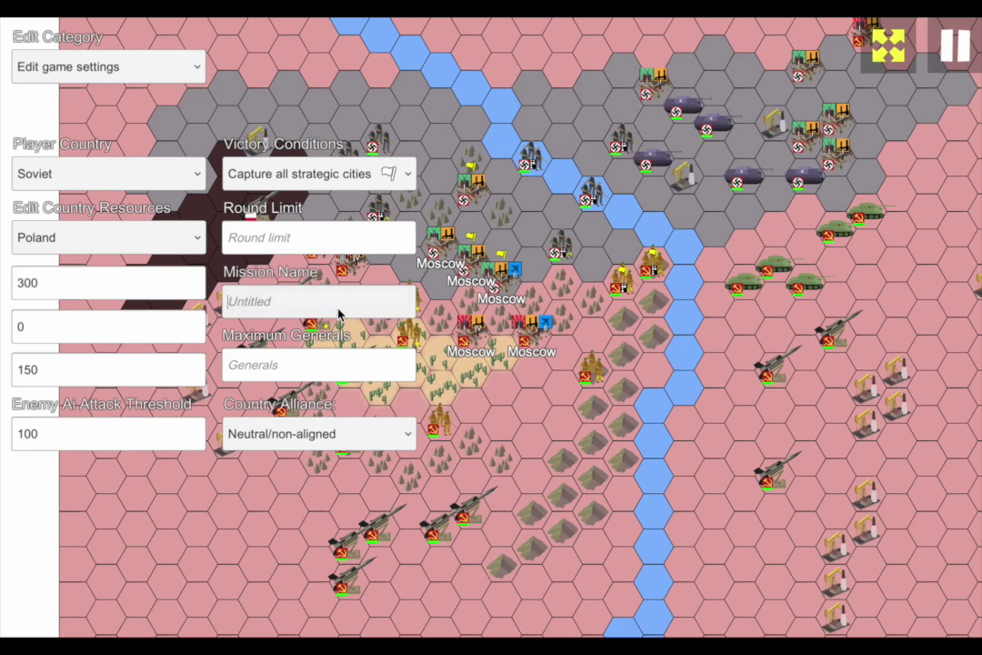
{"action": "type", "text": "War"}
{"action": "key", "text": "Escape"}
{"action": "left_click", "coordinate": [541, 459]}
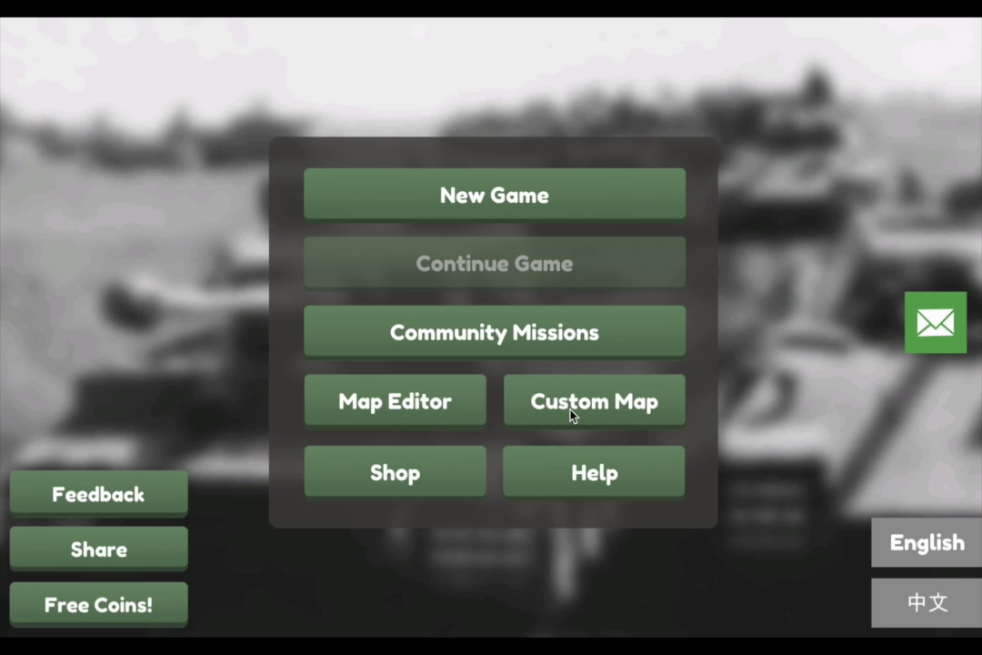
- Load the saved War map as a custom game and start Round 1
{"action": "left_click", "coordinate": [566, 417]}
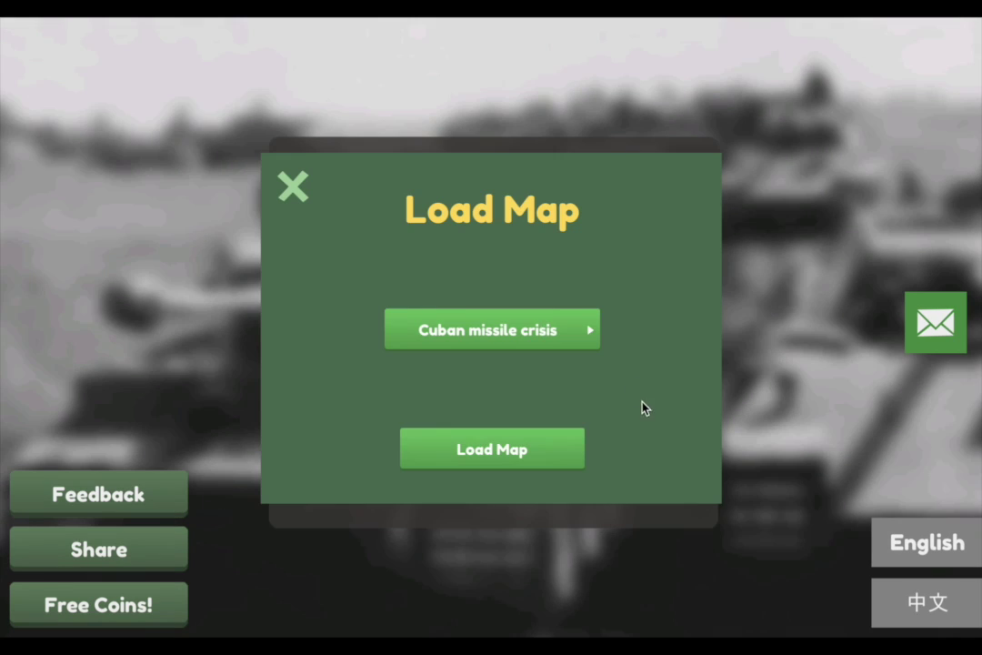
{"action": "left_click", "coordinate": [548, 332]}
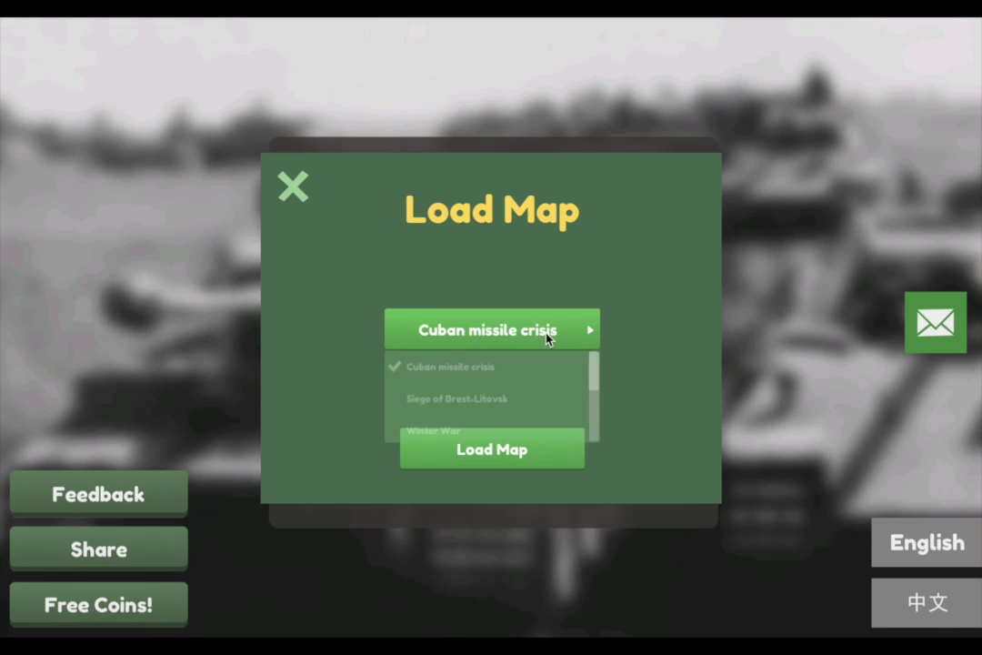
{"action": "left_click_drag", "start_coordinate": [550, 373], "coordinate": [572, 284]}
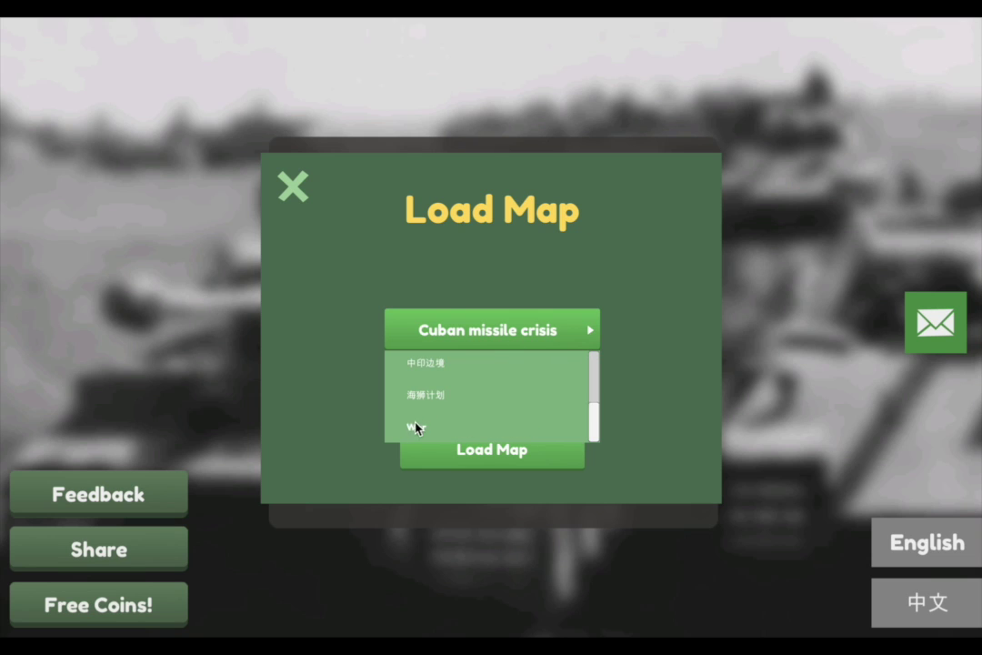
{"action": "left_click", "coordinate": [420, 430]}
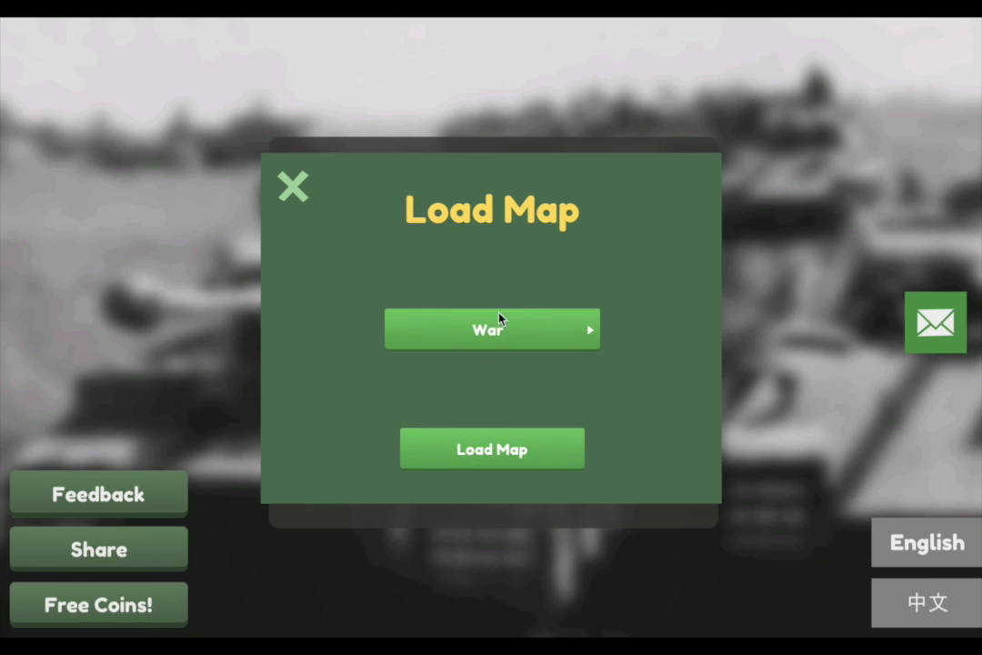
{"action": "left_click", "coordinate": [492, 449]}
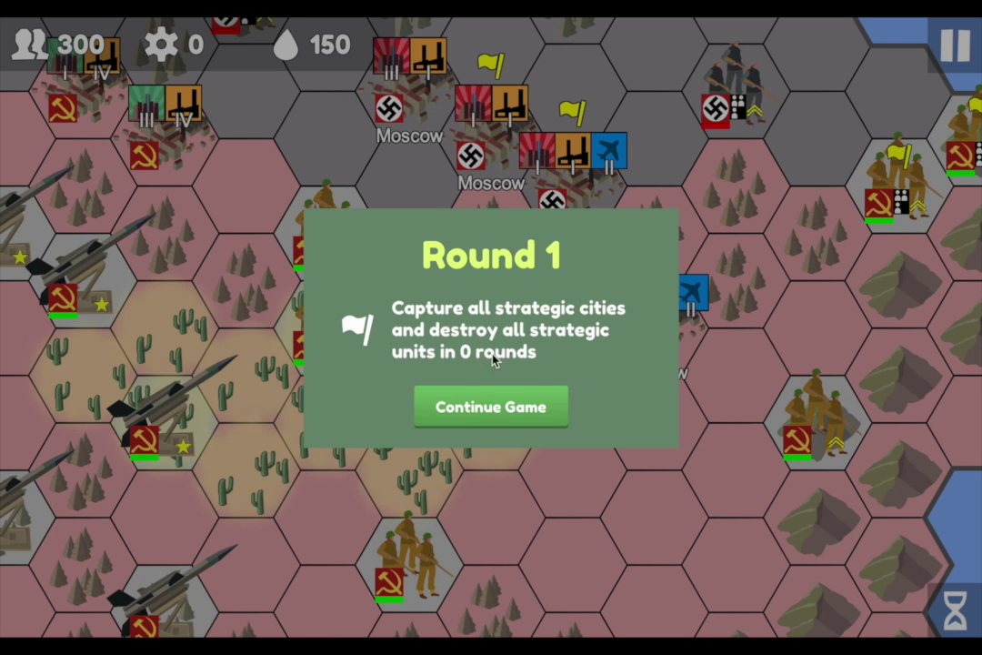
{"action": "left_click", "coordinate": [489, 418]}
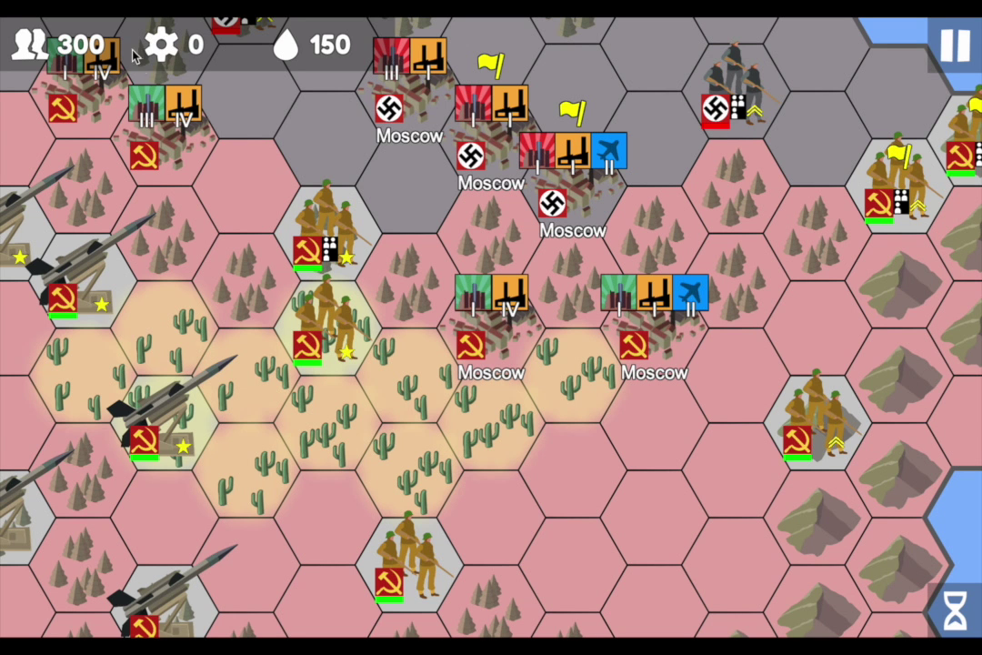
- Pan across the front and inspect a Soviet missile unit's targets
{"action": "left_click_drag", "start_coordinate": [288, 195], "coordinate": [395, 214]}
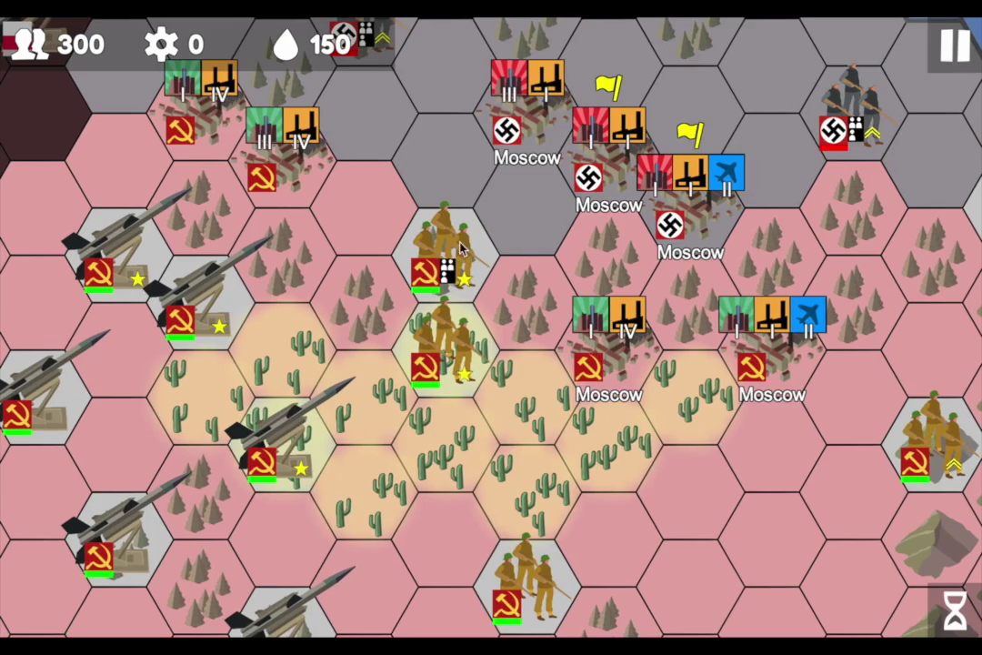
{"action": "scroll", "coordinate": [272, 291], "scroll_direction": "down", "scroll_amount": 3}
{"action": "left_click", "coordinate": [269, 300]}
{"action": "left_click_drag", "start_coordinate": [162, 121], "coordinate": [361, 260]}
{"action": "left_click", "coordinate": [361, 261]}
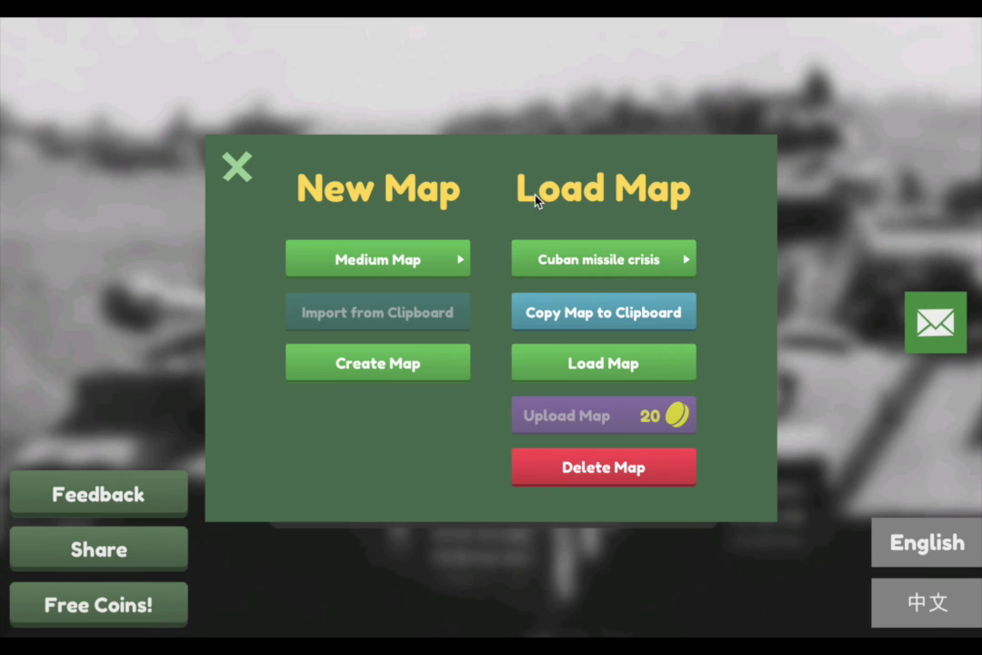
- Select the saved War map in the map dialog
{"action": "left_click", "coordinate": [581, 261]}
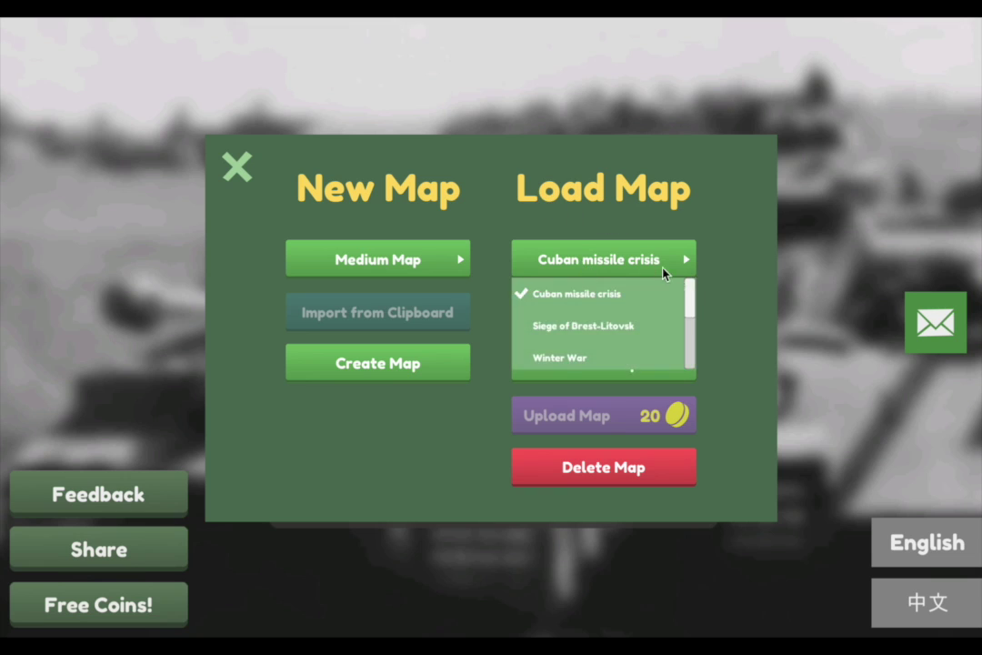
{"action": "left_click_drag", "start_coordinate": [693, 303], "coordinate": [688, 418]}
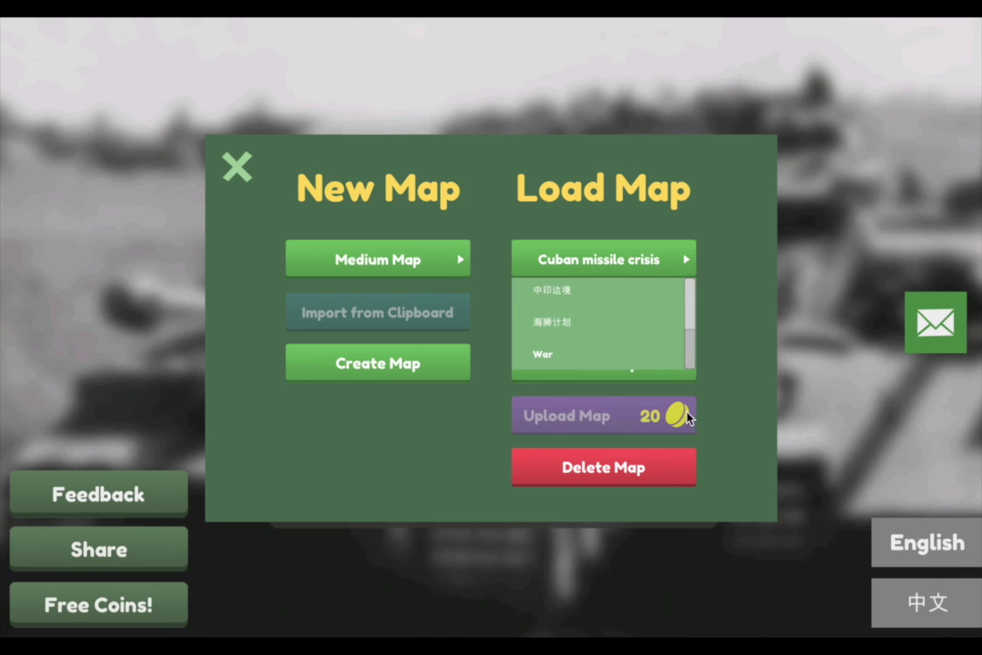
{"action": "left_click", "coordinate": [570, 354]}
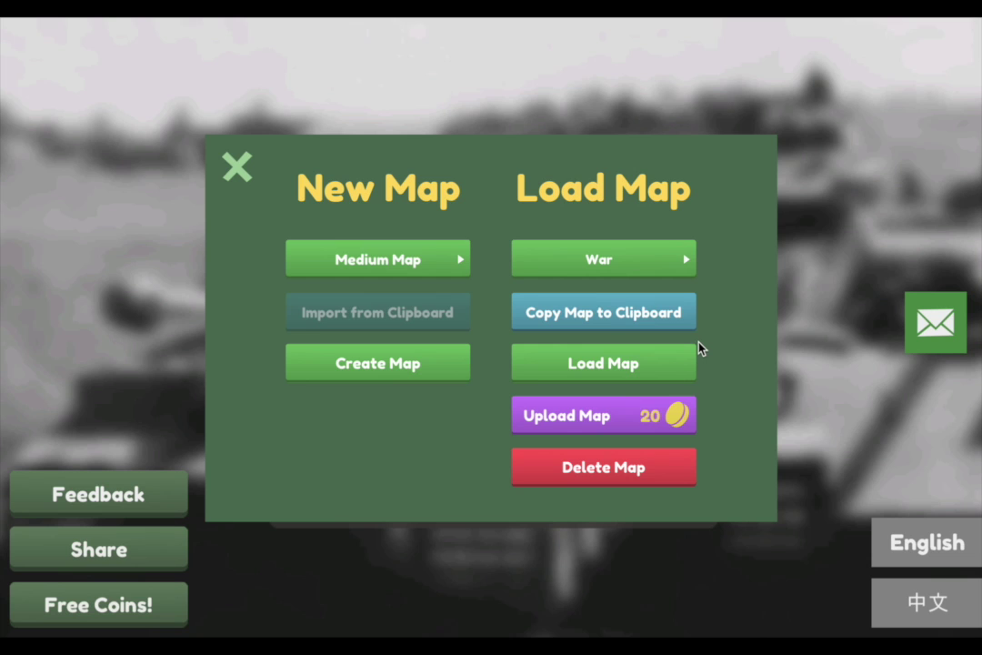
- Upload War to community maps under the existing author name and acknowledge success
{"action": "left_click", "coordinate": [664, 416]}
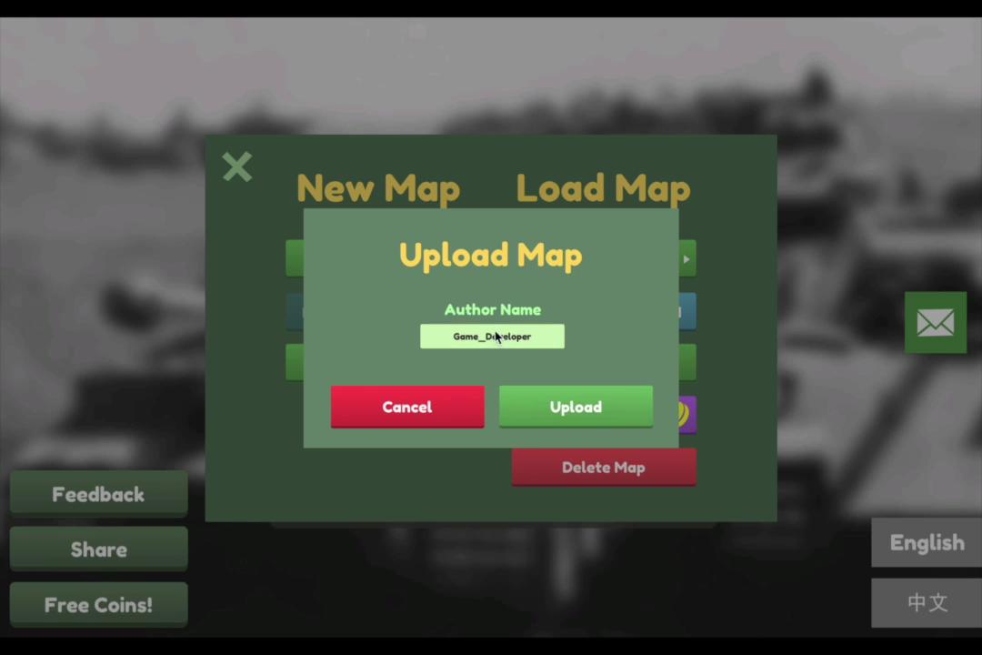
{"action": "left_click", "coordinate": [467, 336]}
{"action": "left_click", "coordinate": [489, 334]}
{"action": "left_click", "coordinate": [532, 405]}
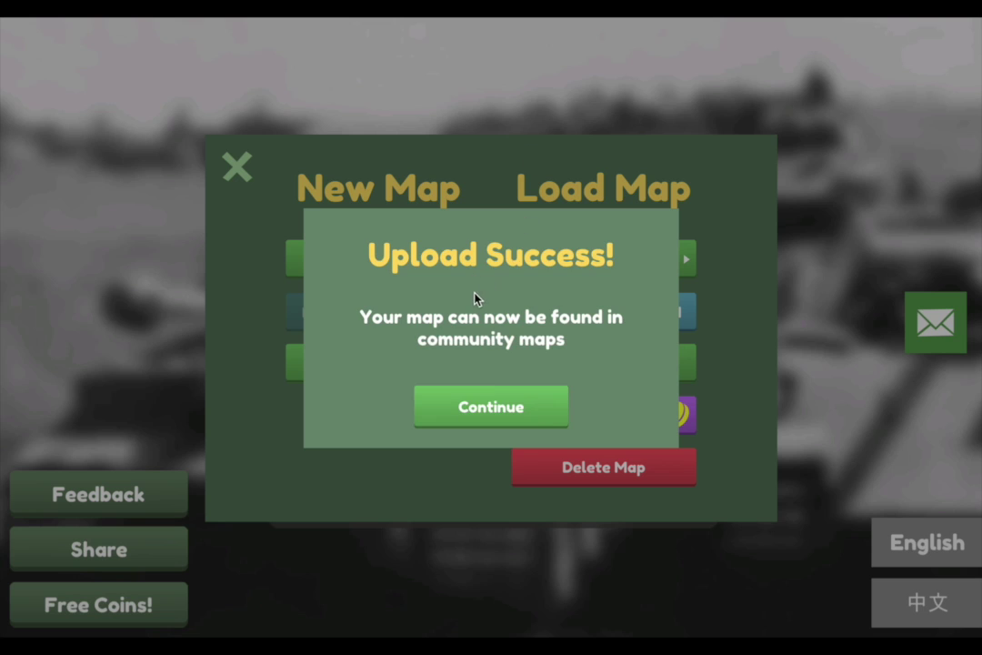
{"action": "left_click", "coordinate": [466, 393]}
- Find War among the latest Community Maps and download it
{"action": "left_click", "coordinate": [255, 169]}
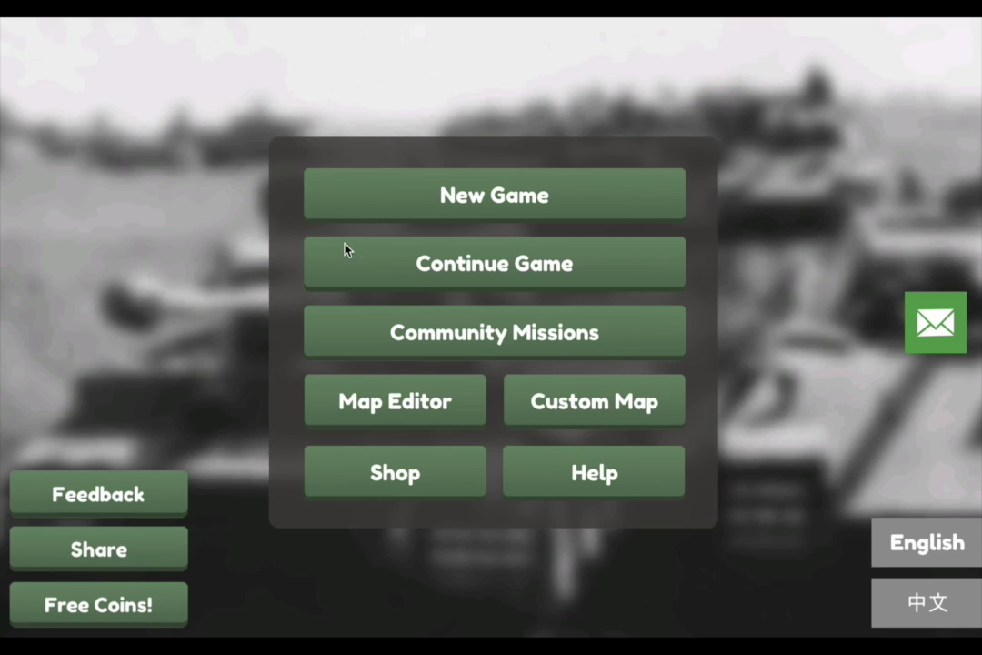
{"action": "left_click", "coordinate": [441, 333]}
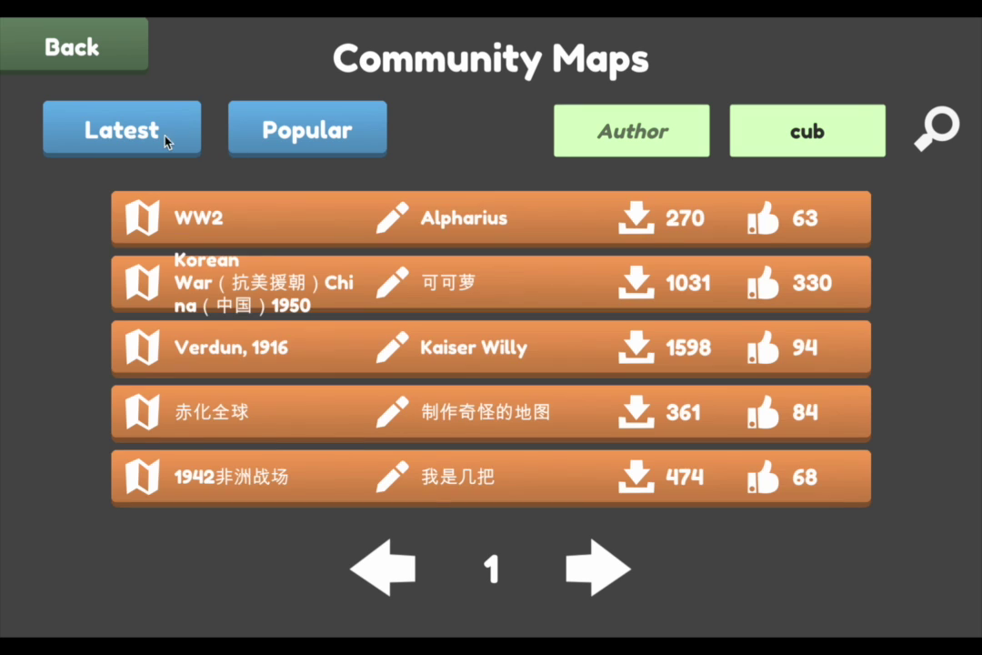
{"action": "left_click", "coordinate": [167, 136]}
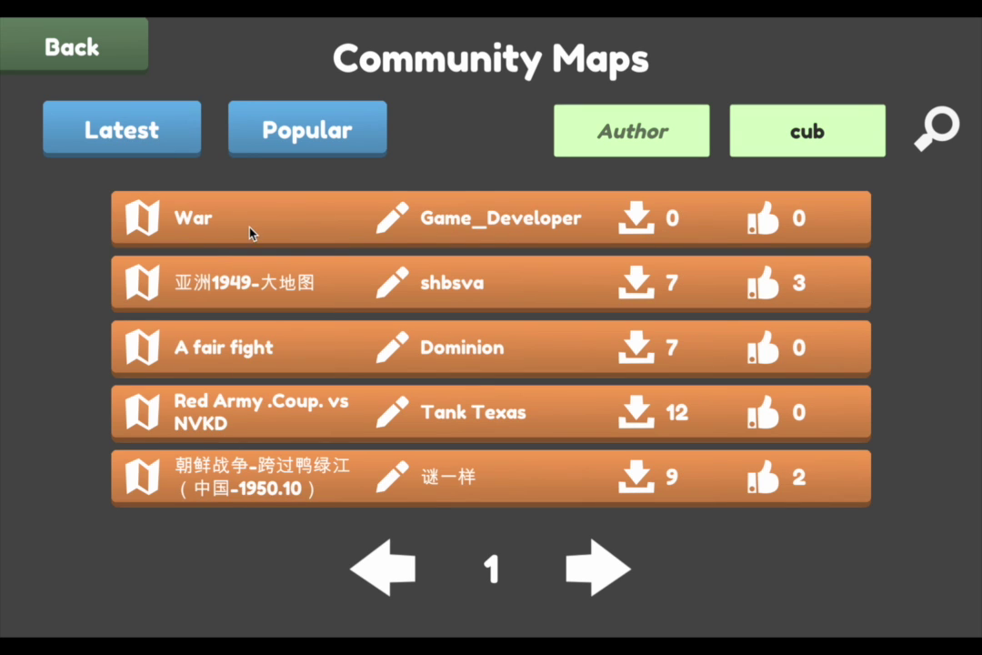
{"action": "left_click", "coordinate": [208, 221]}
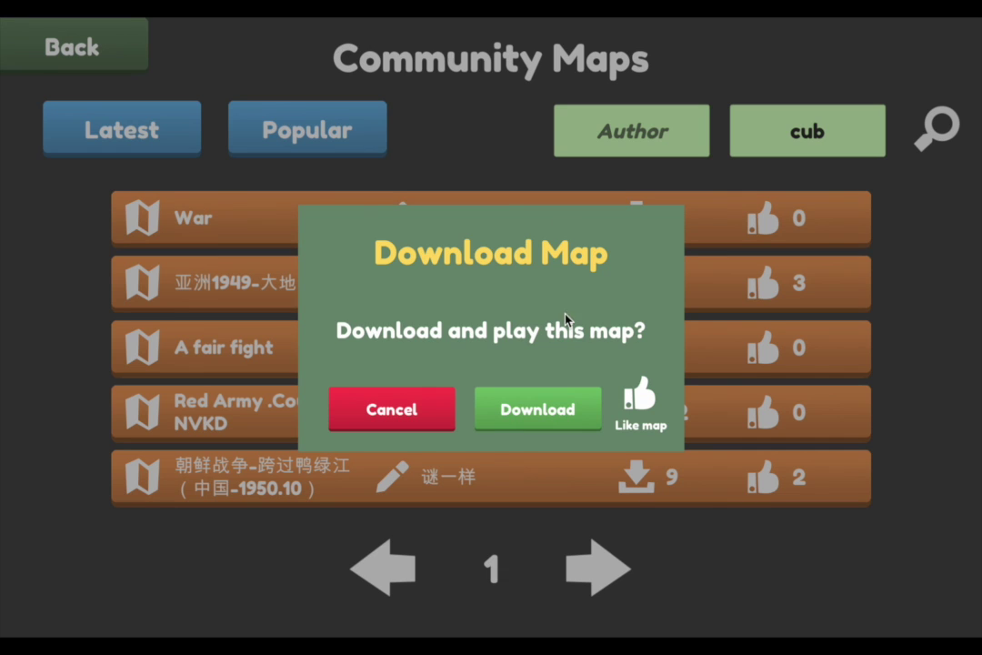
{"action": "left_click", "coordinate": [564, 402]}
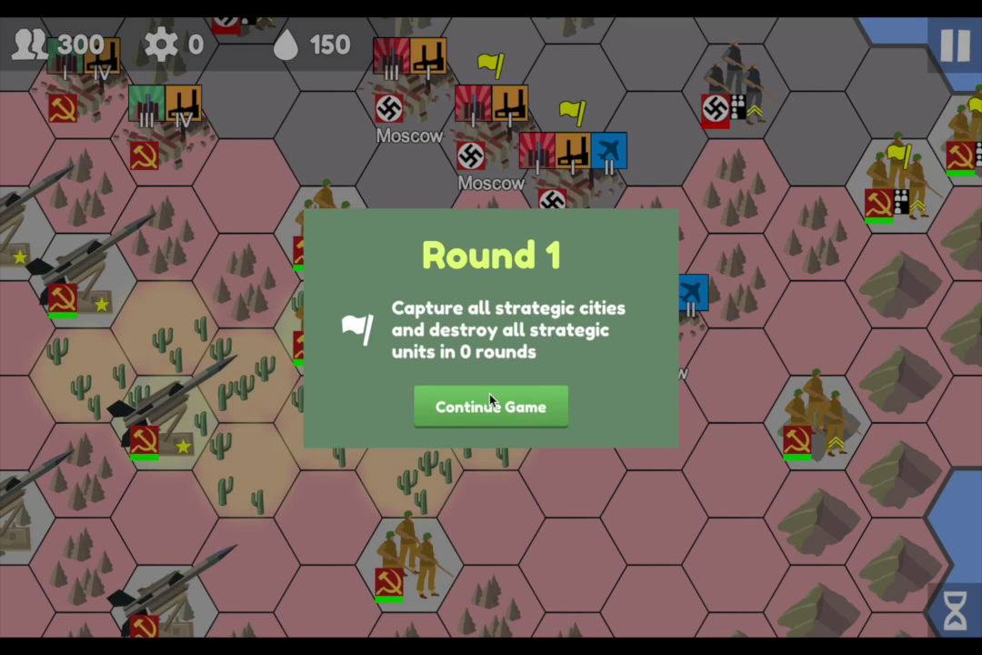
- Start the Round 1 game, try liking the map, and resume play
{"action": "left_click", "coordinate": [491, 405]}
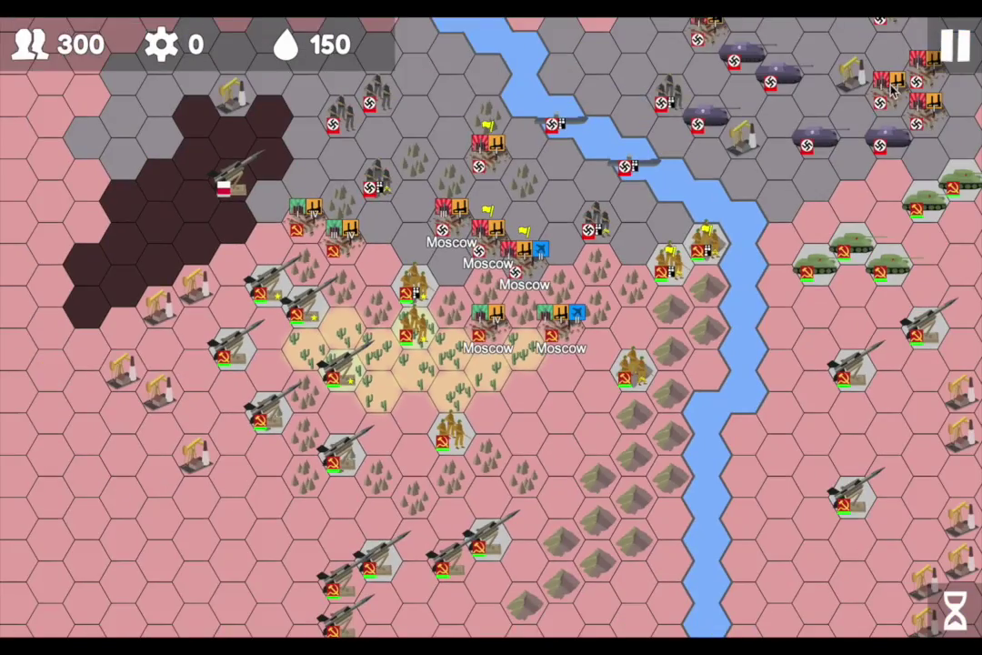
{"action": "left_click", "coordinate": [954, 45]}
{"action": "left_click", "coordinate": [535, 520]}
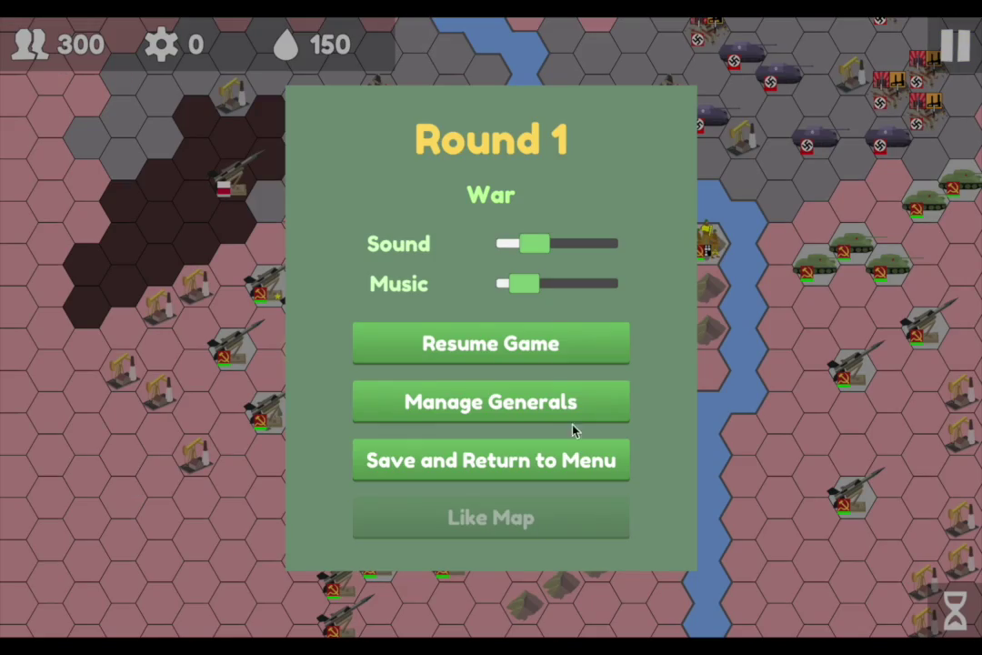
{"action": "left_click", "coordinate": [541, 333]}
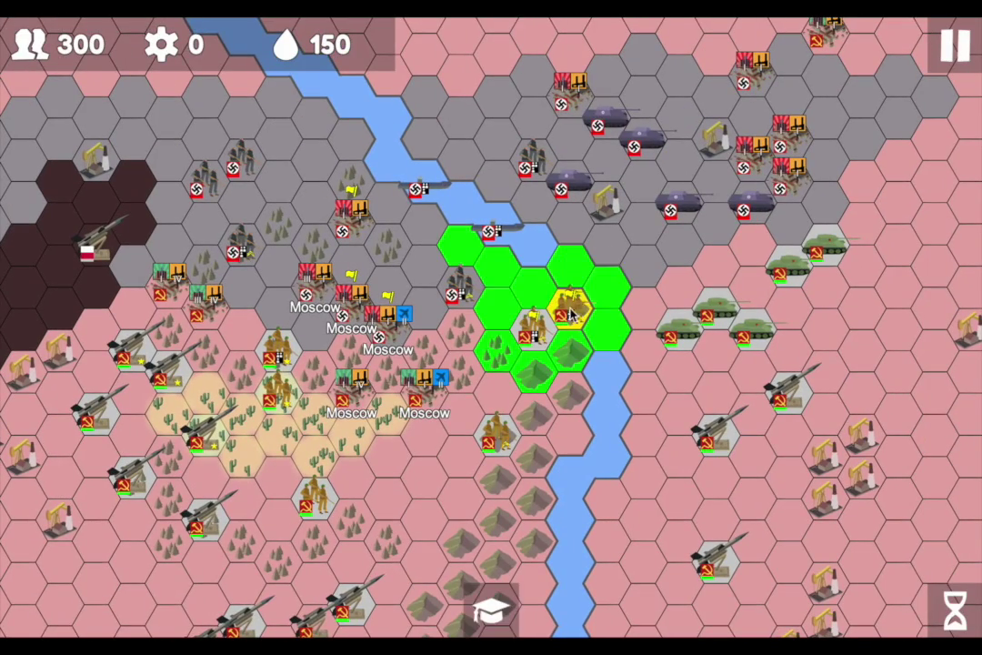